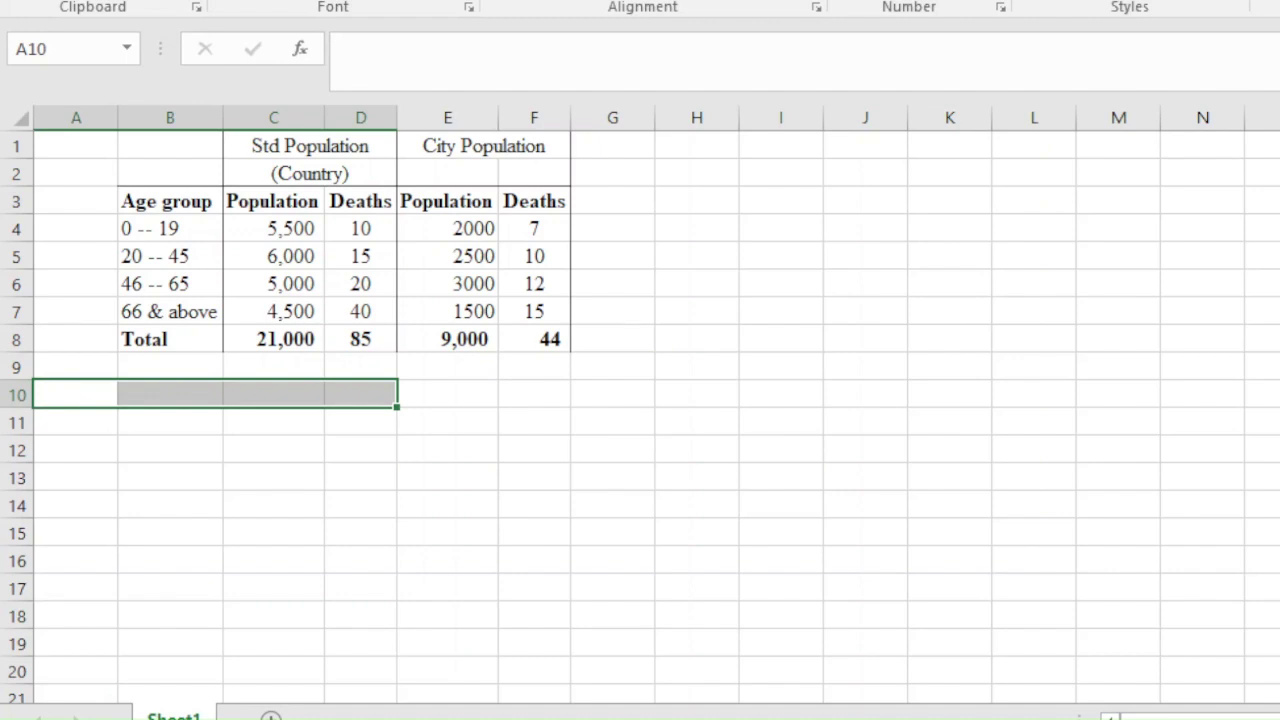
- Enter the label "Standard mortality rate" in cell A10, below the population table
text(Standar)
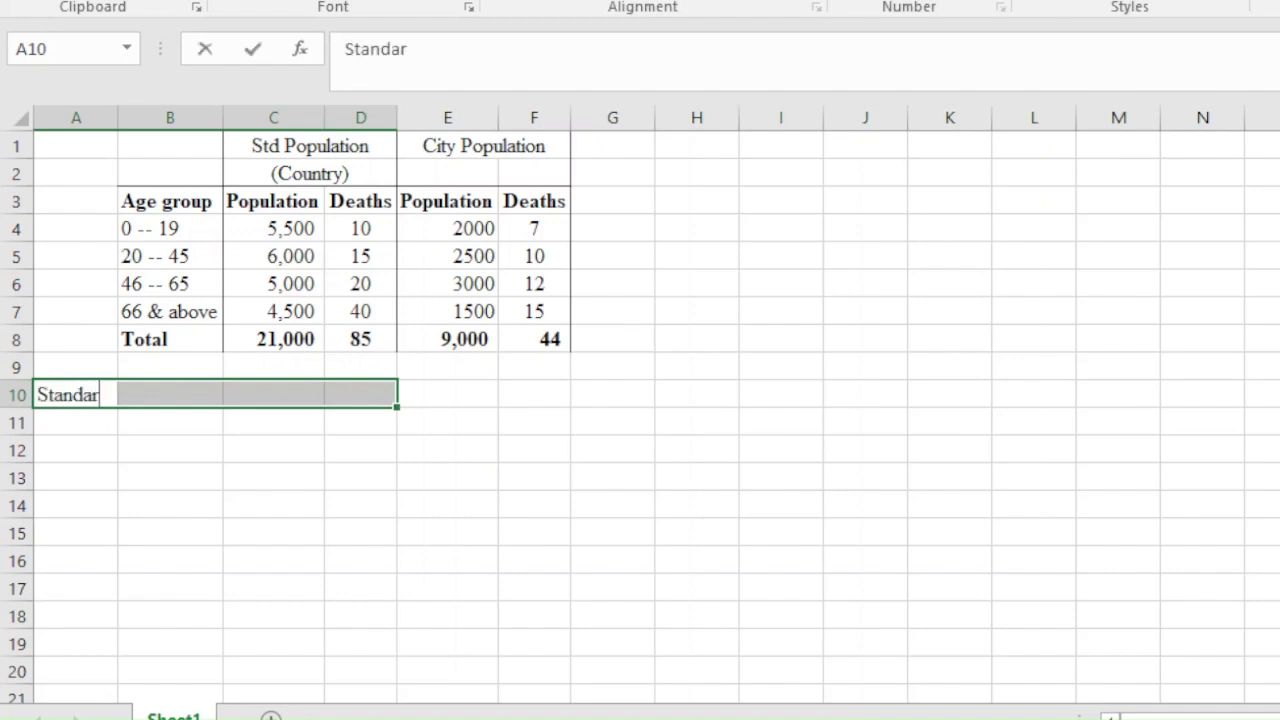
text(d mort)
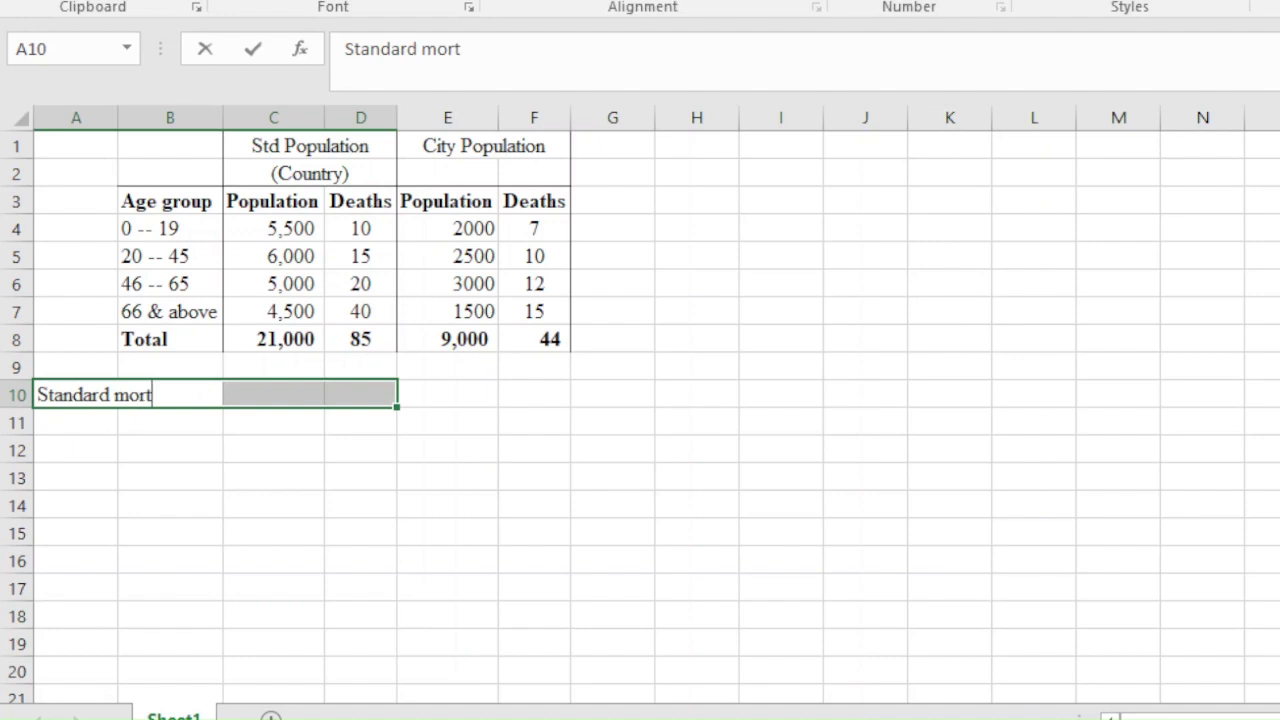
text(ality rate)
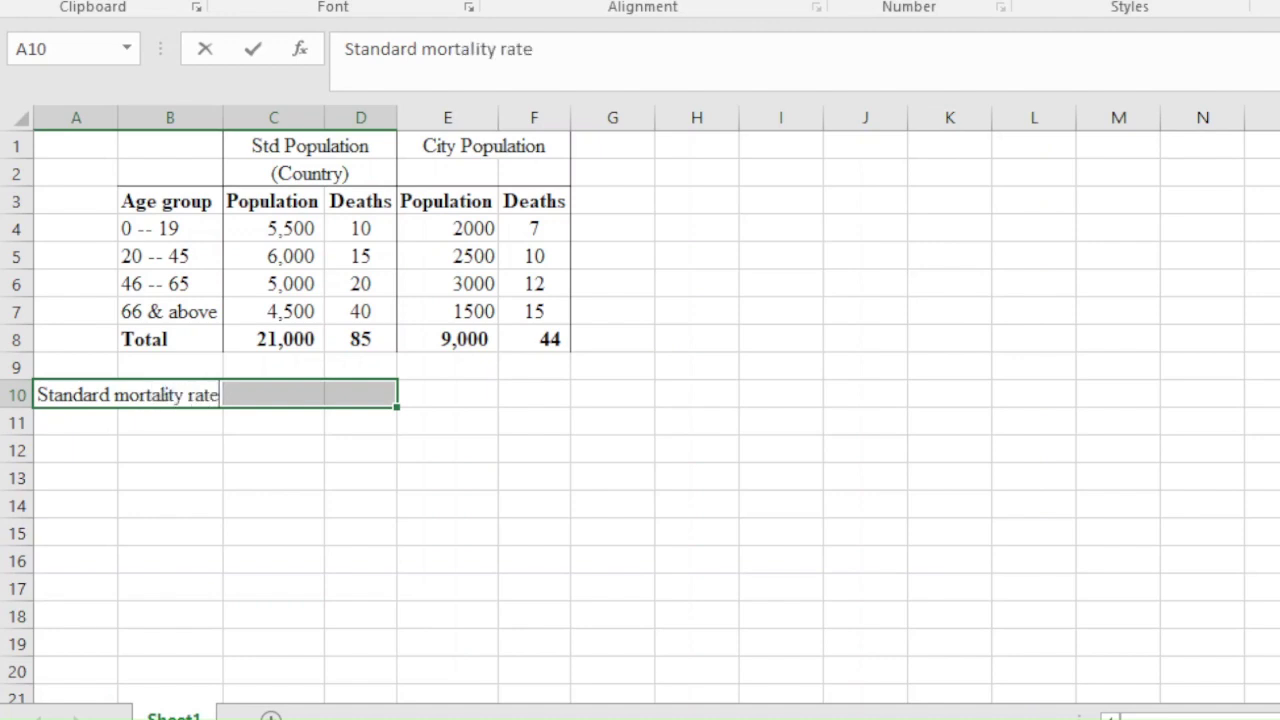
click(612, 505)
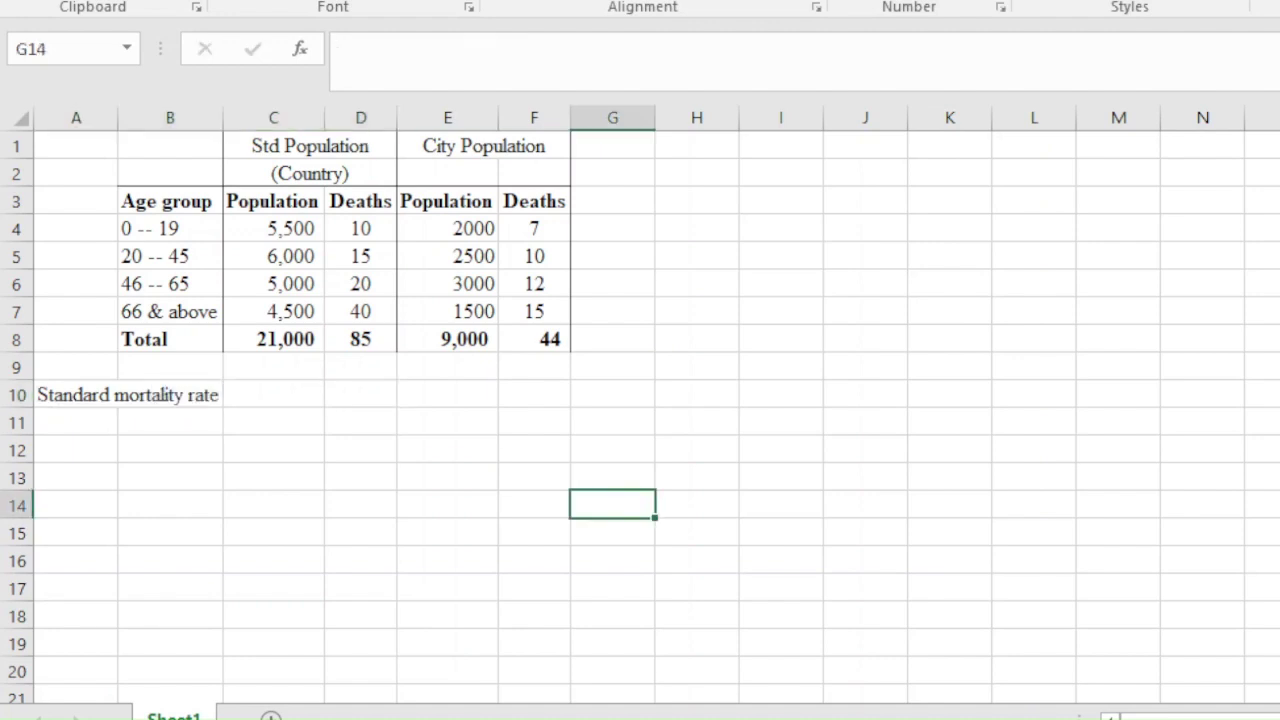
- Merge and center cells A10 through D10 around the mortality rate label
click(274, 395)
drag(361, 395, 85, 395)
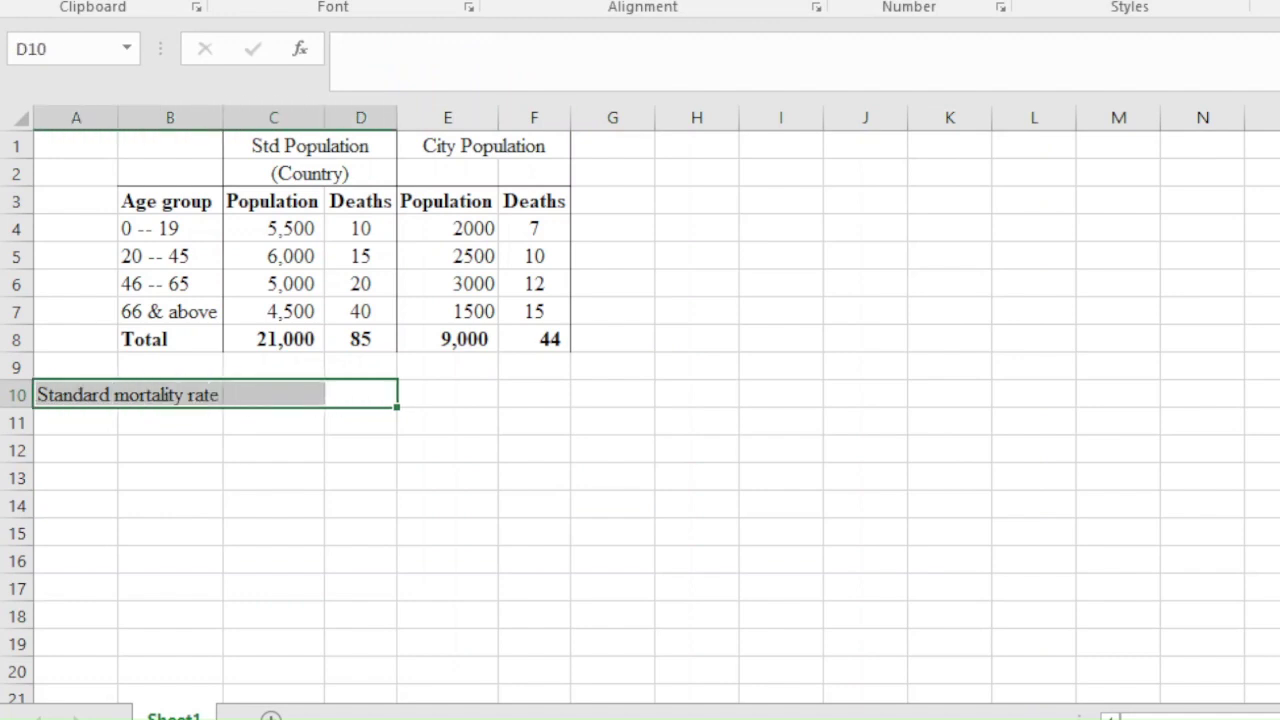
key(alt+h)
key(m)
key(c)
click(447, 395)
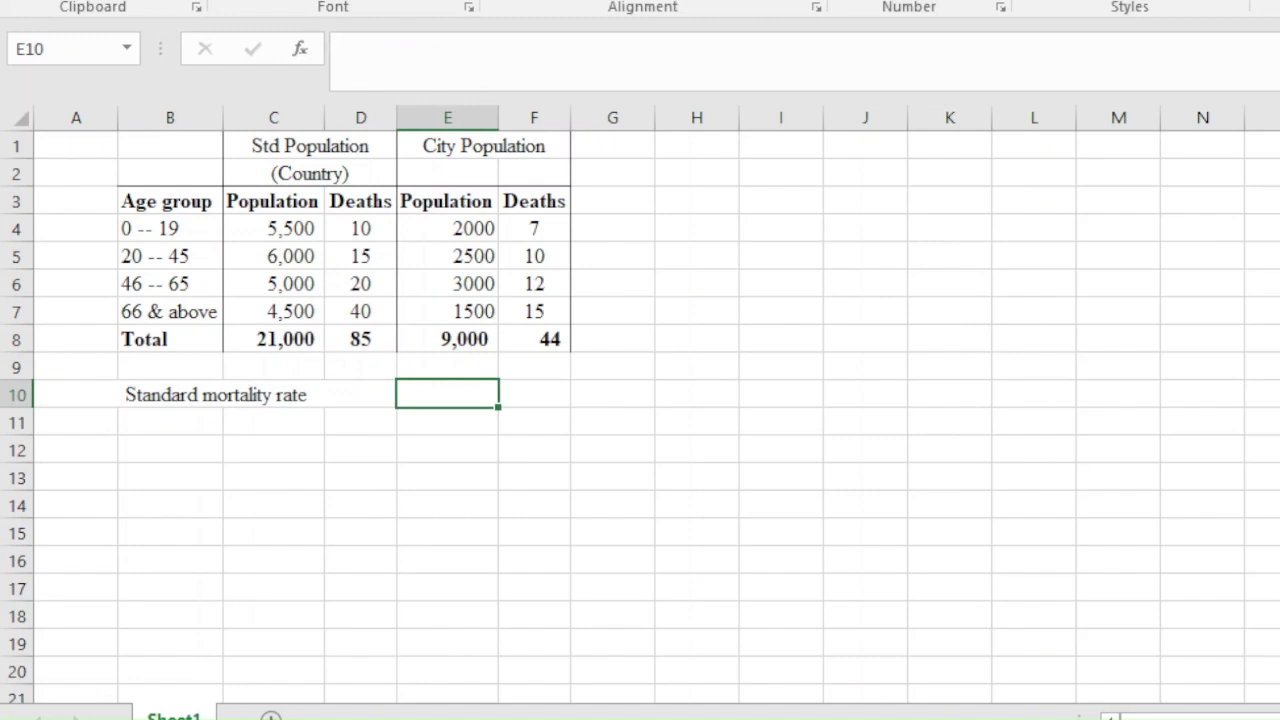
- Left-align the mortality rate label in the merged A10:D10 cell
click(215, 395)
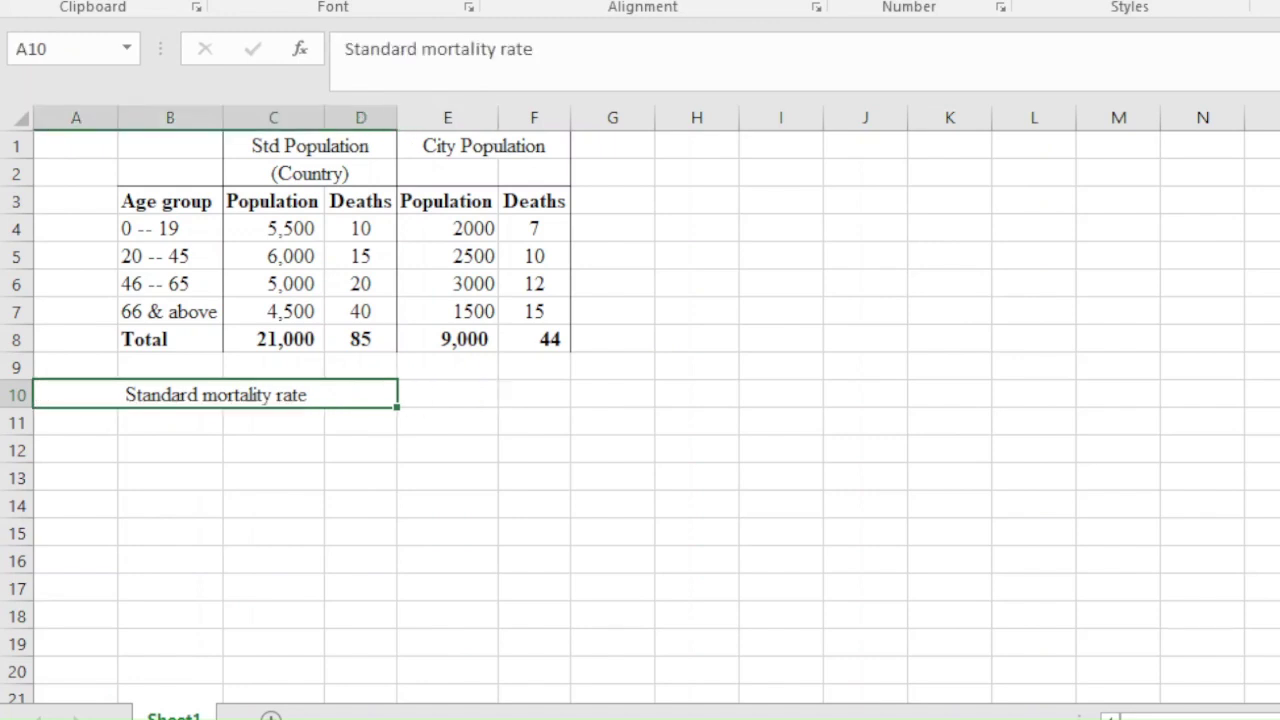
key(alt+h)
key(a)
key(l)
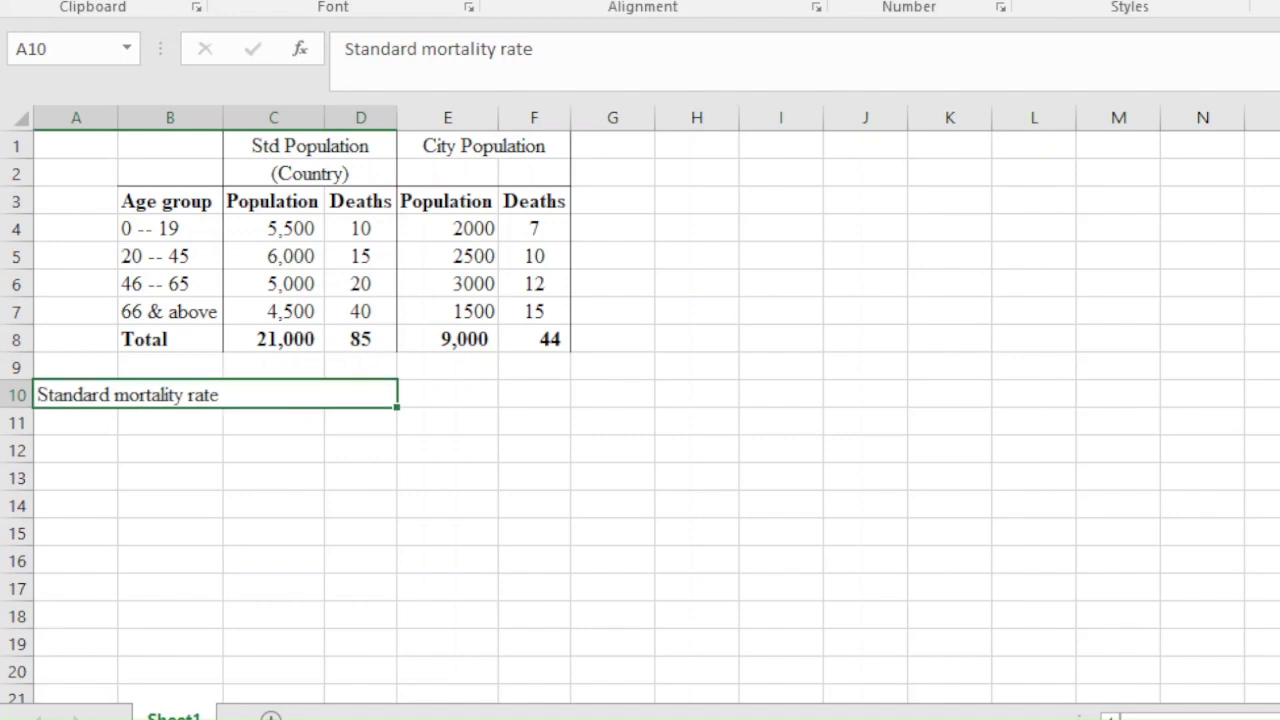
- Extend the label in A10 to read "Standard mortality rate (SMR) = Observed/Expected"
key(F2)
text((SMR))
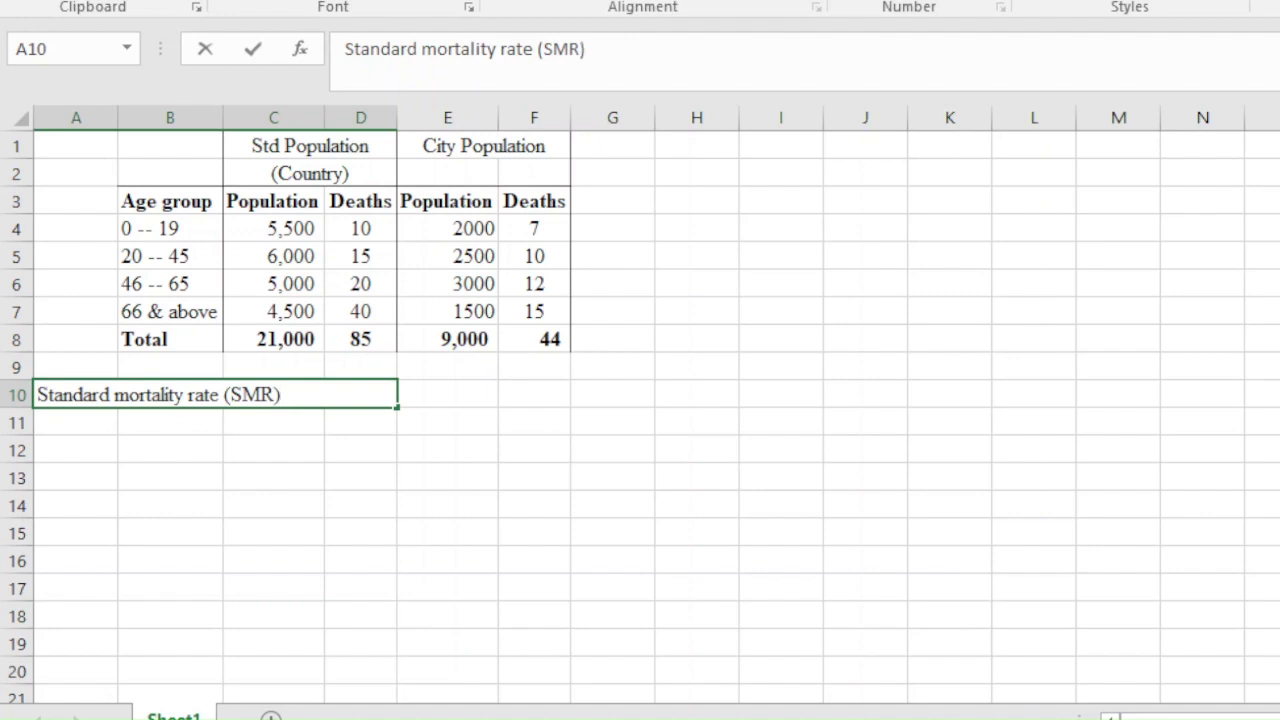
text( = Obse)
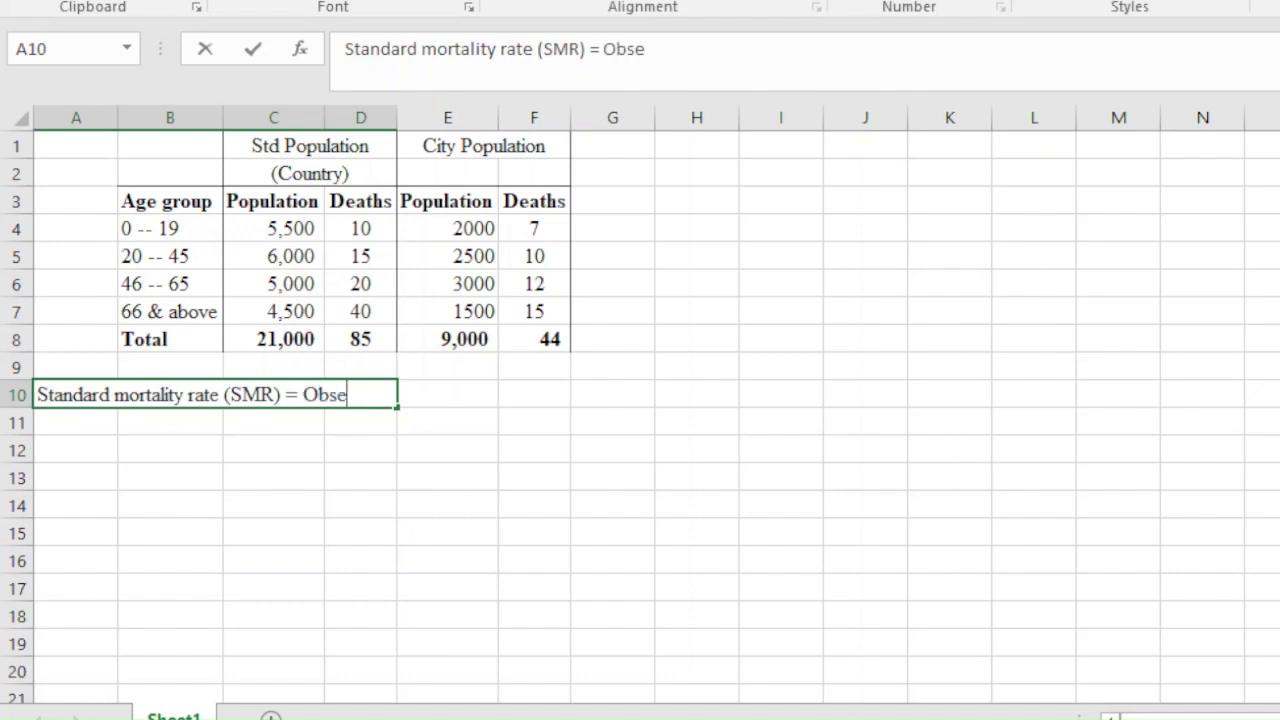
text(rved/)
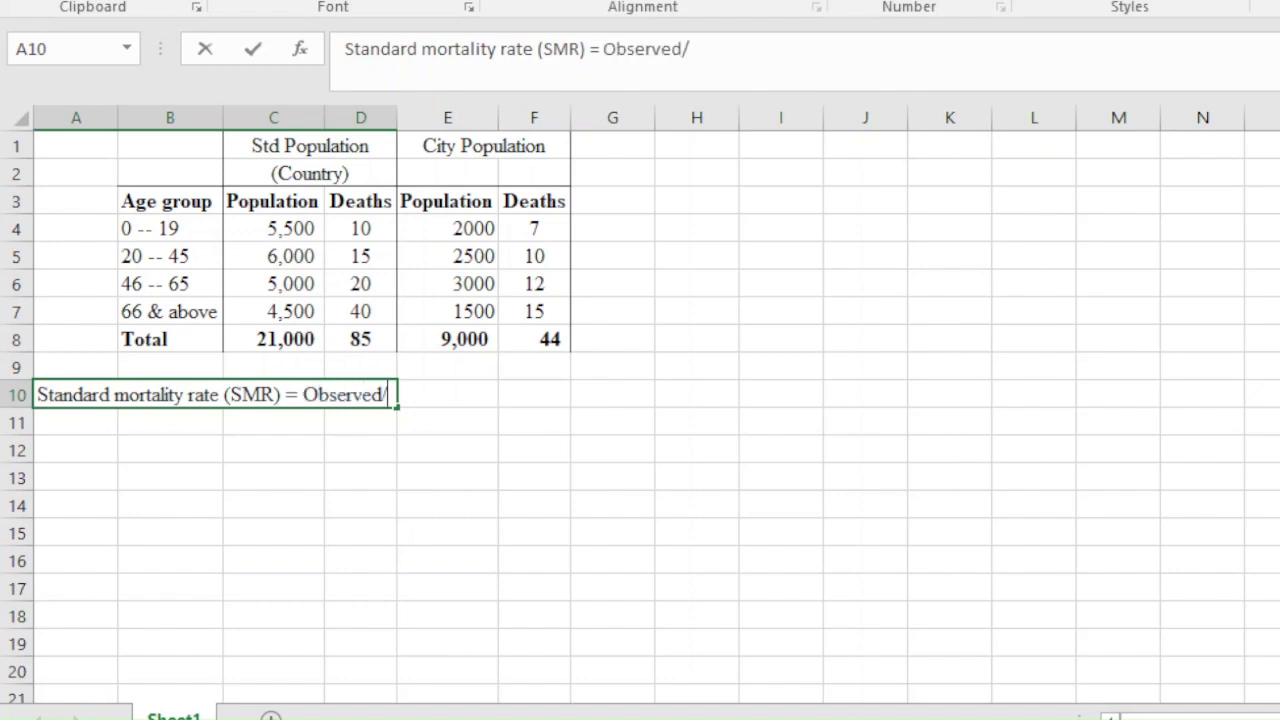
text(Expected)
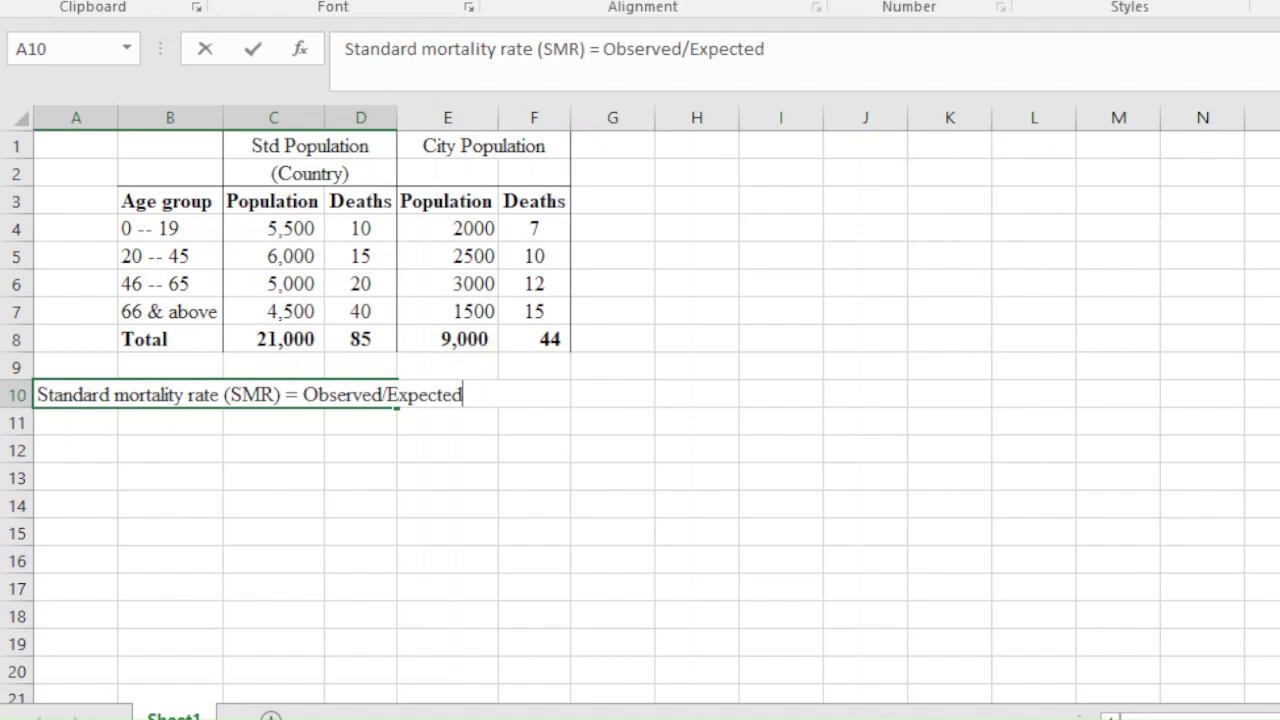
key(Return)
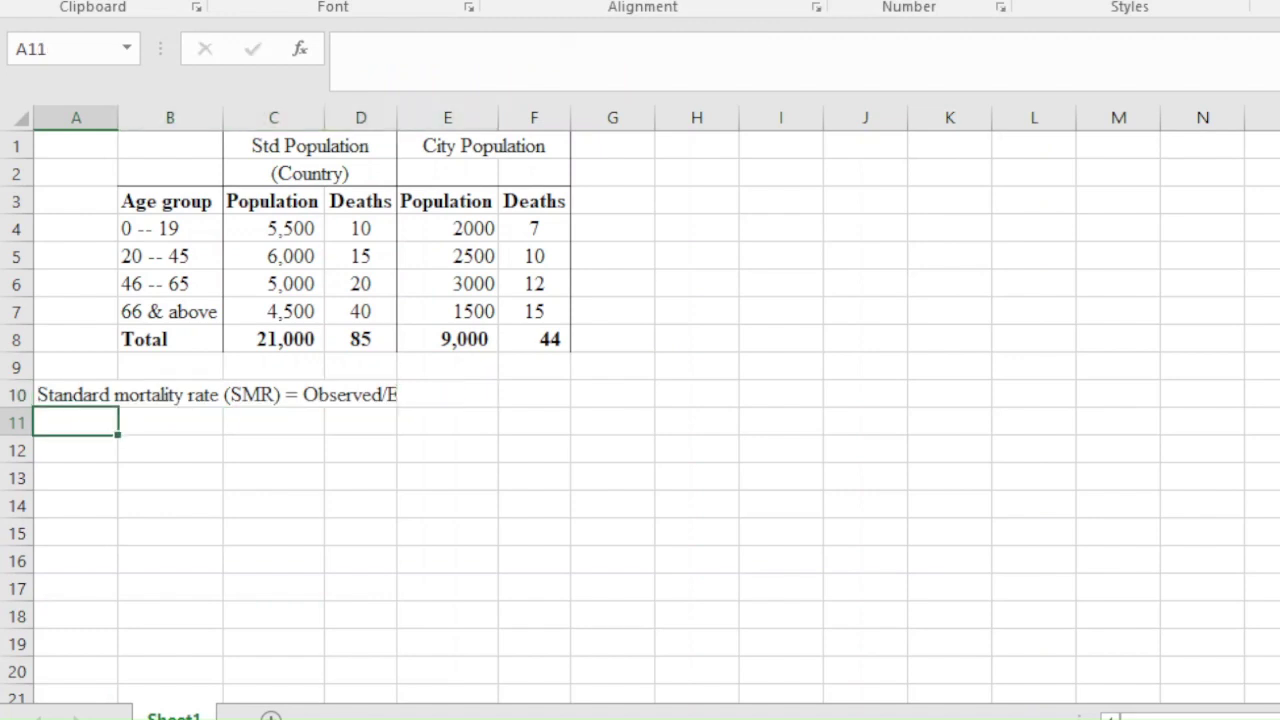
- Unmerge the row 10 cells that hold the SMR formula label
click(447, 395)
drag(447, 394, 42, 394)
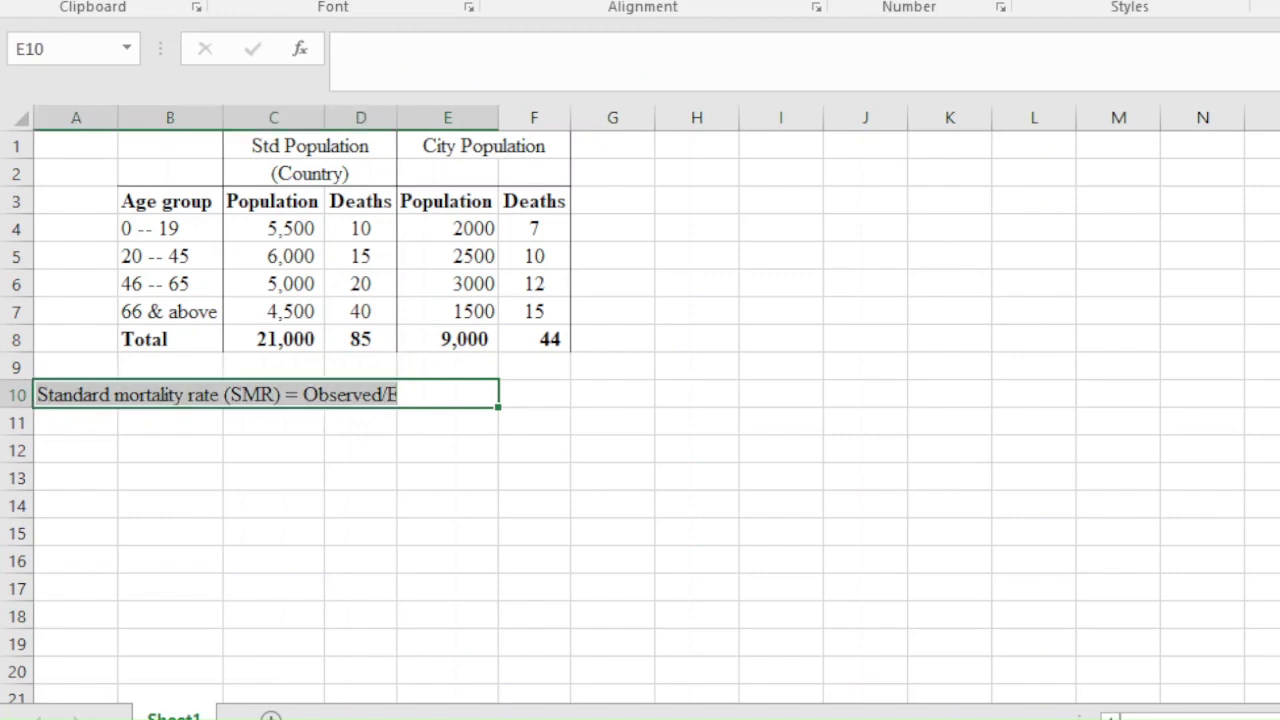
key(Return)
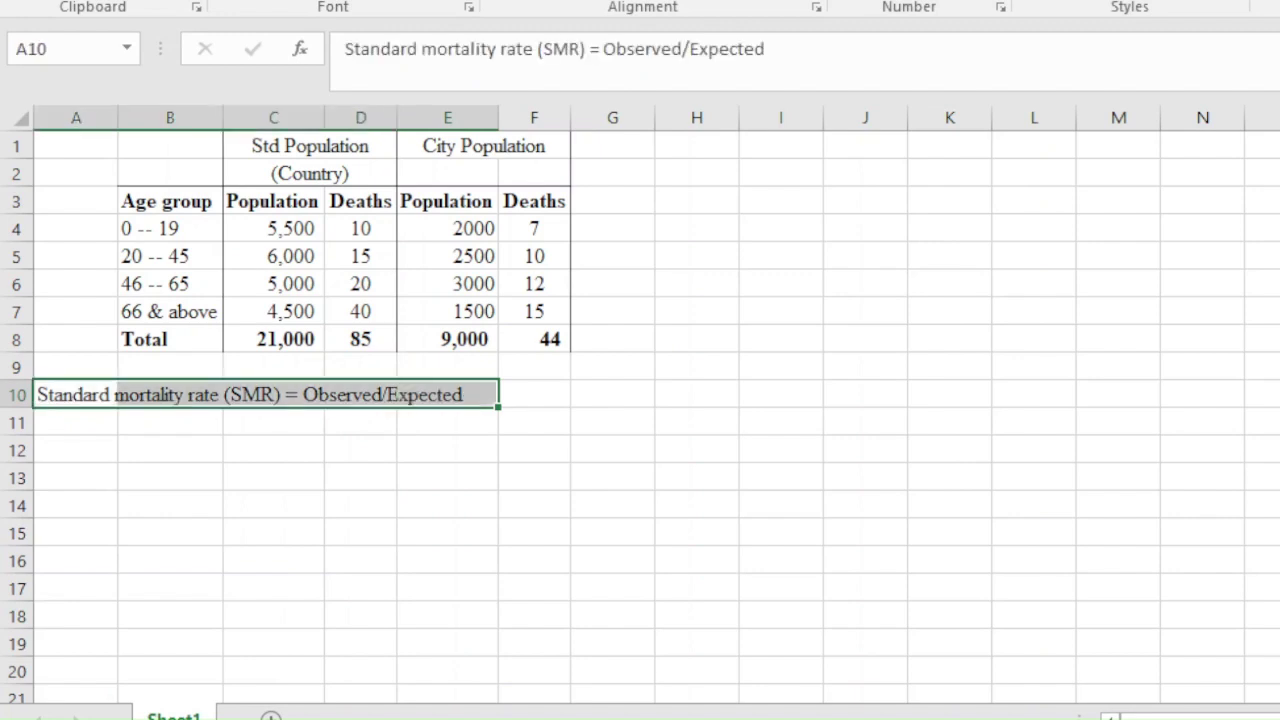
click(534, 477)
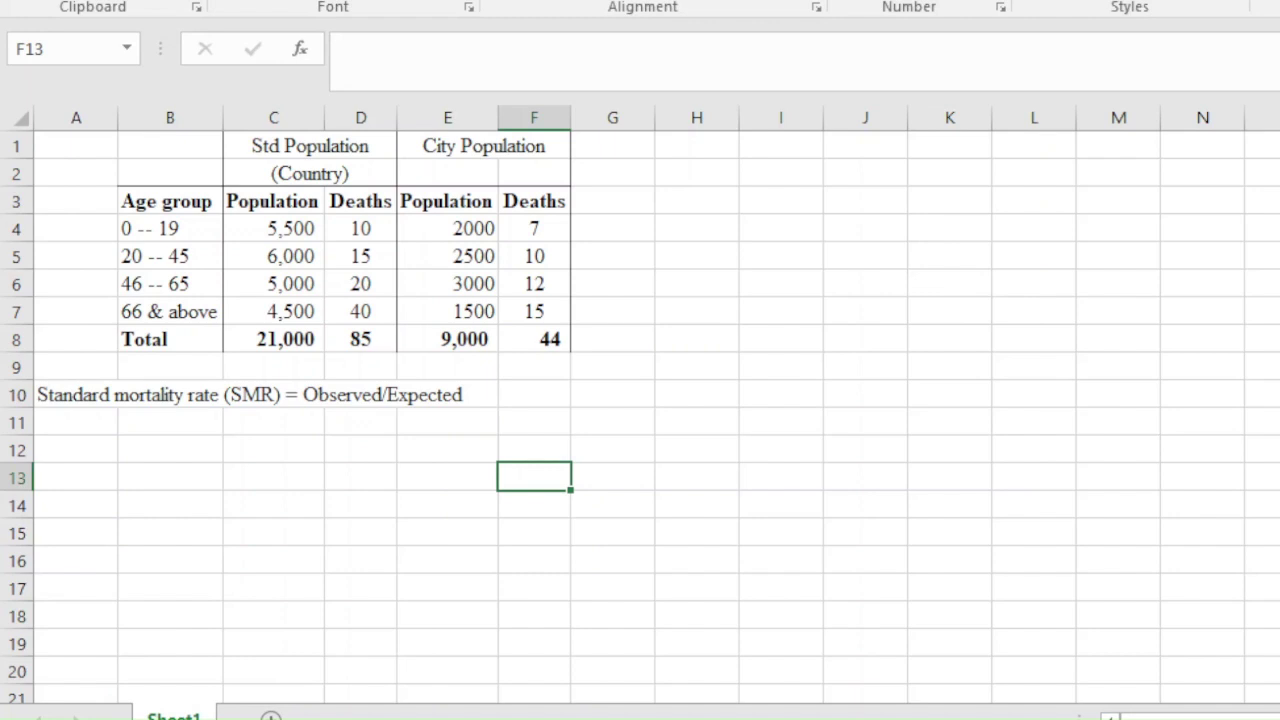
- Add the heading "Age-specific death" in G3 and widen column G to fit it
click(613, 201)
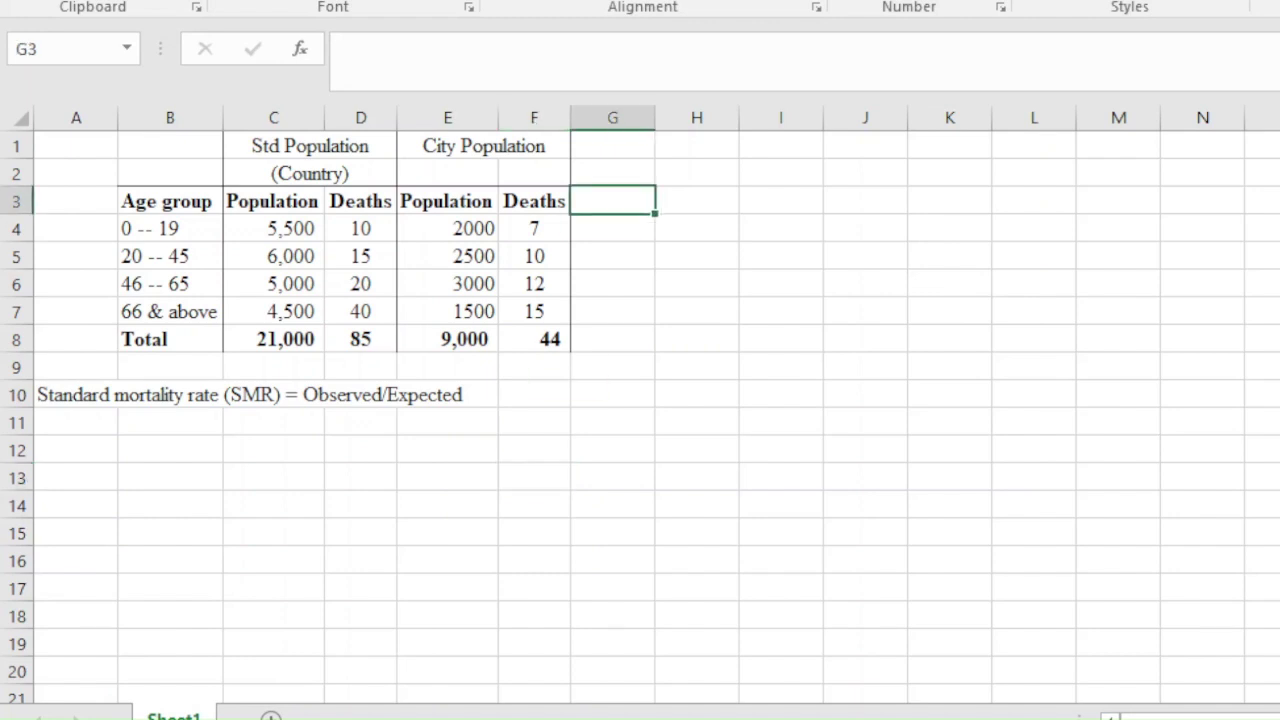
text(Age-s)
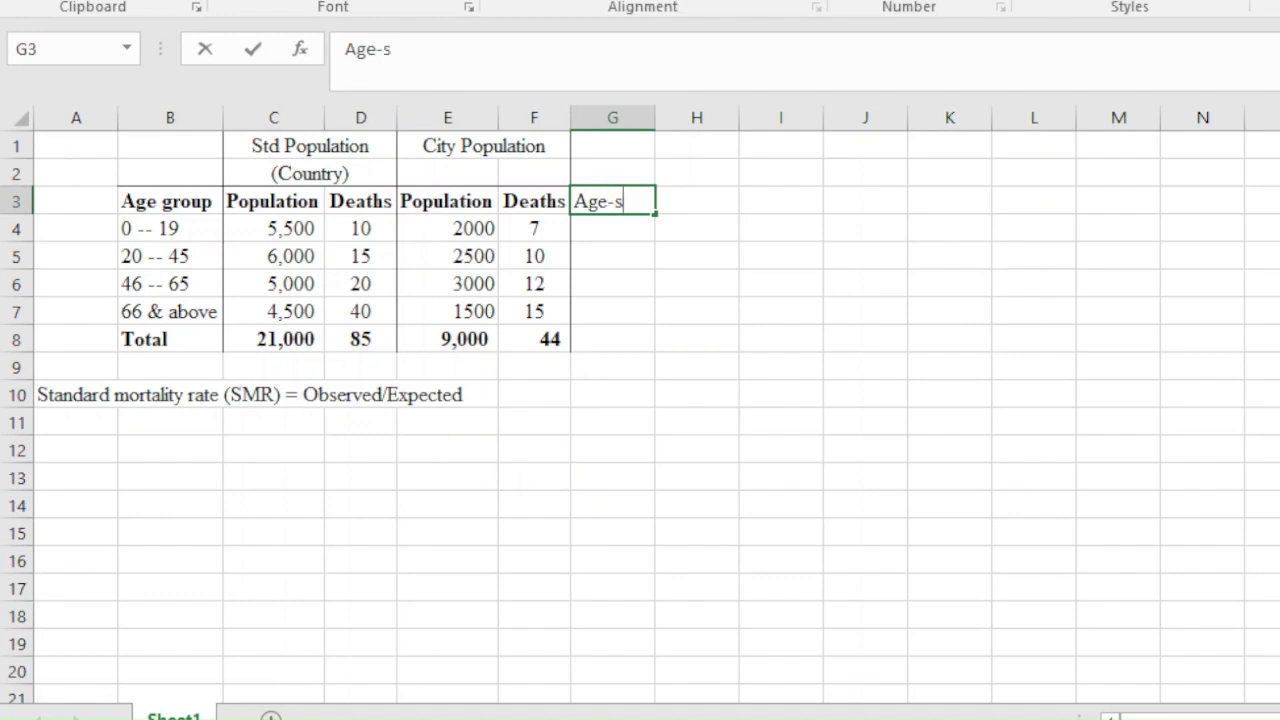
text(pecifc)
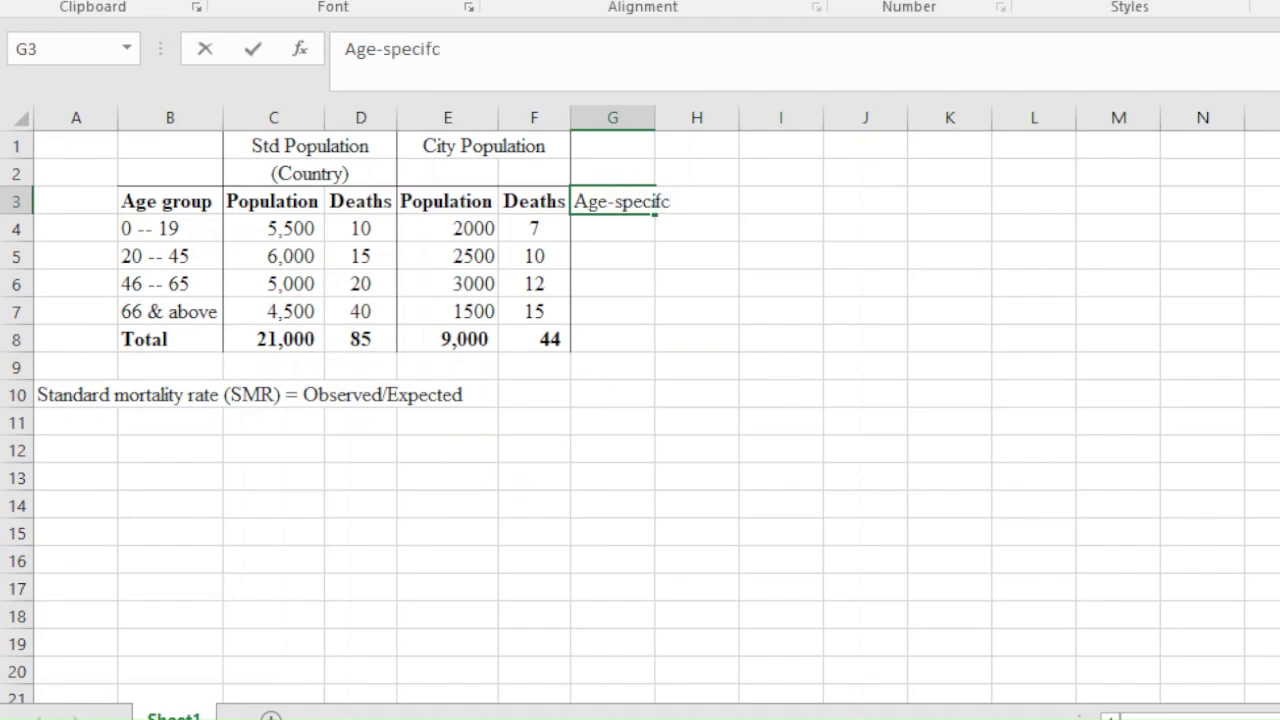
key(BackSpace)
key(BackSpace)
text(fic death)
key(ctrl+Return)
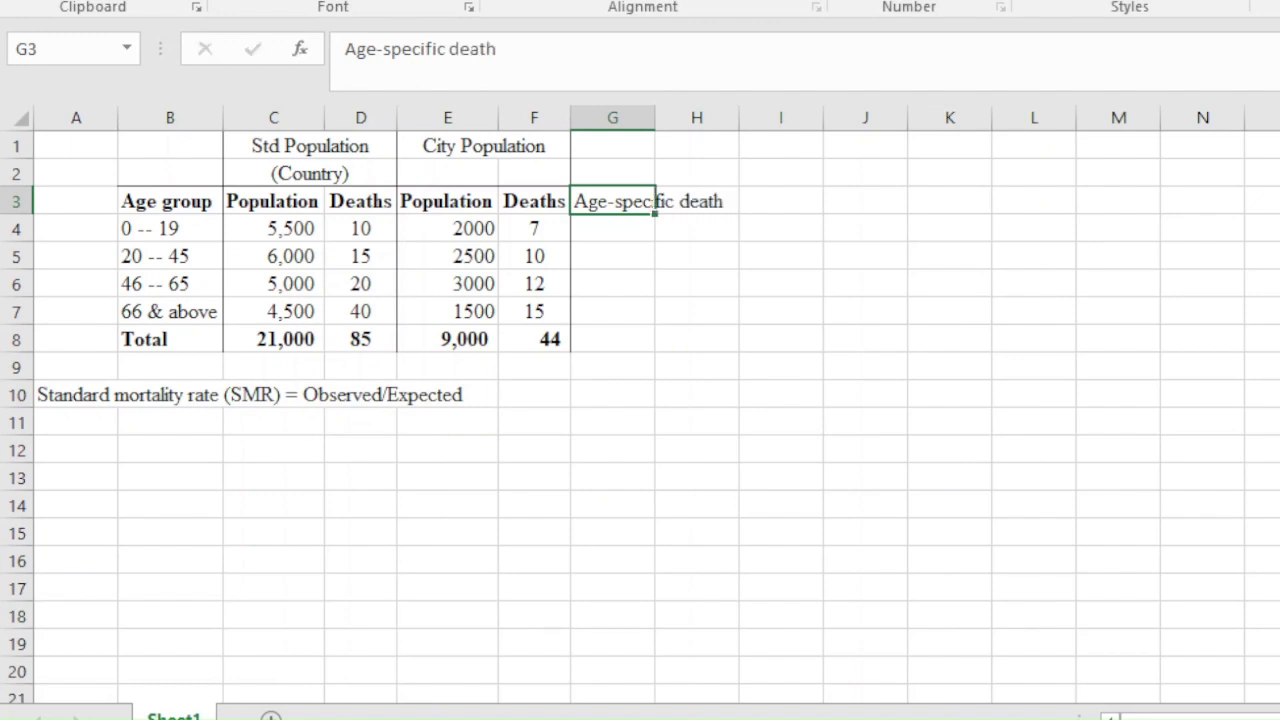
key(Return)
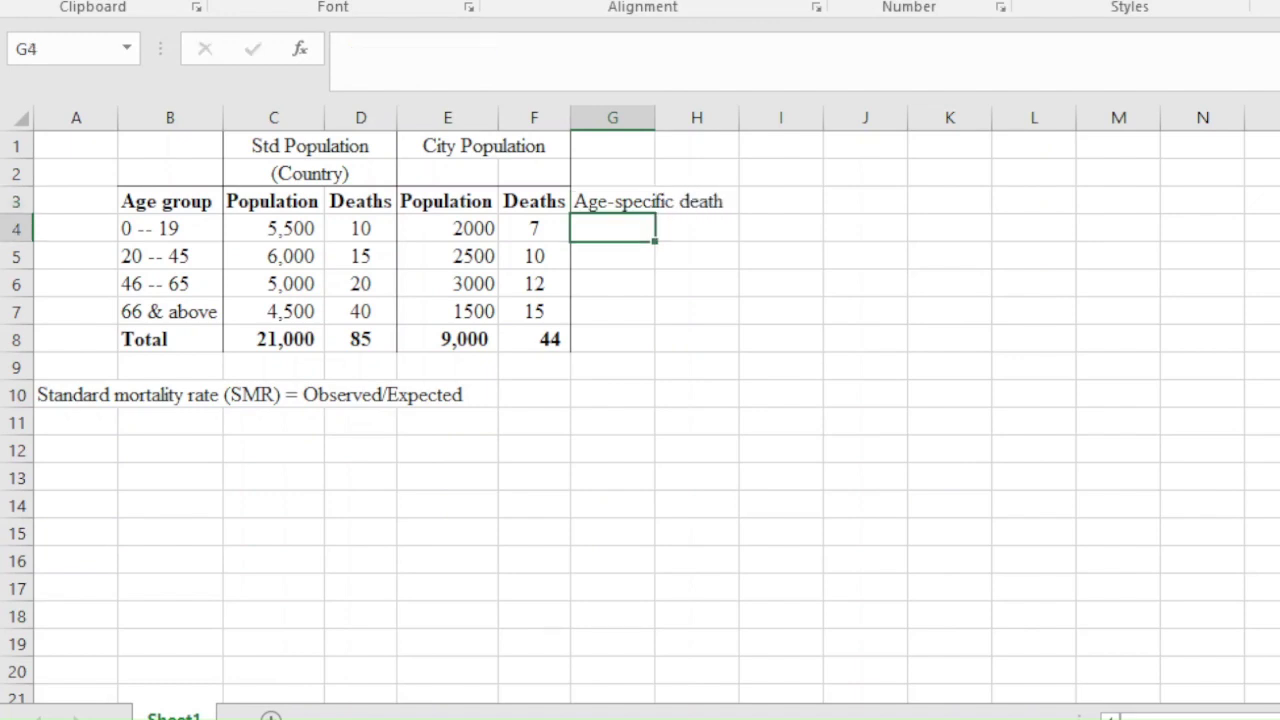
double_click(655, 118)
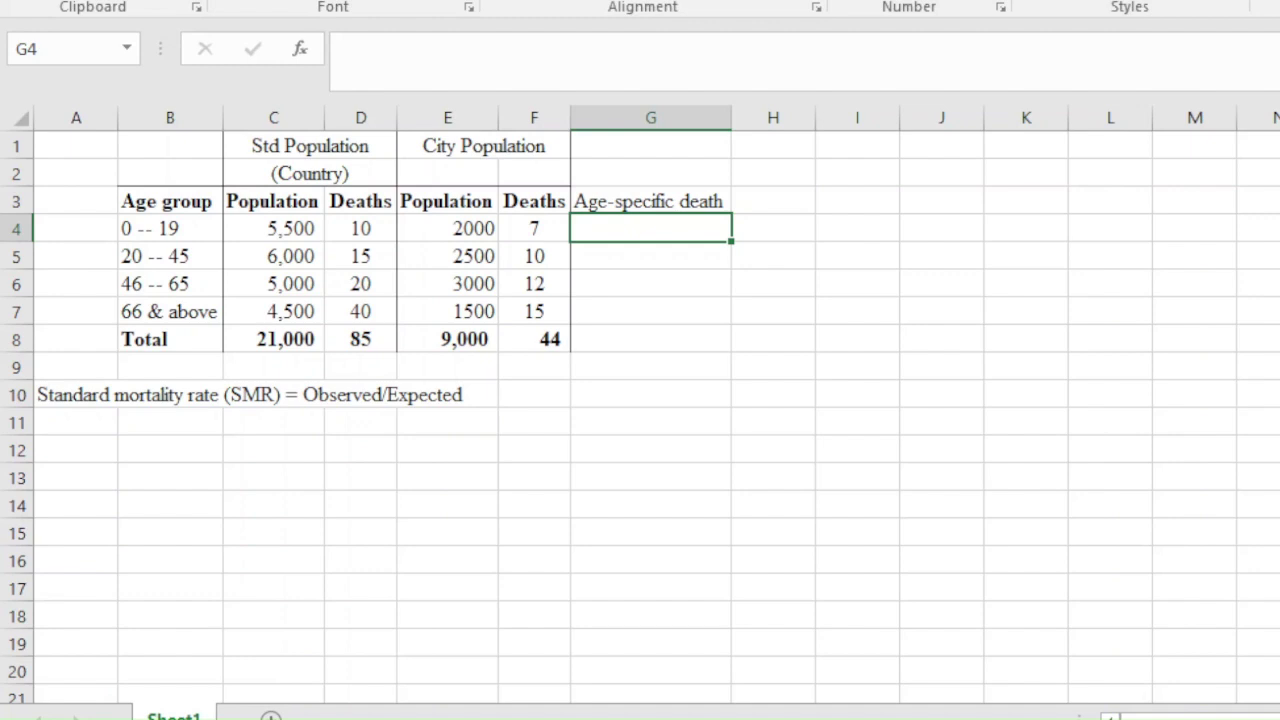
- Enter the formula =D4/C4 in G4 to compute the standard population's death rate for ages 0 -- 19
text(=)
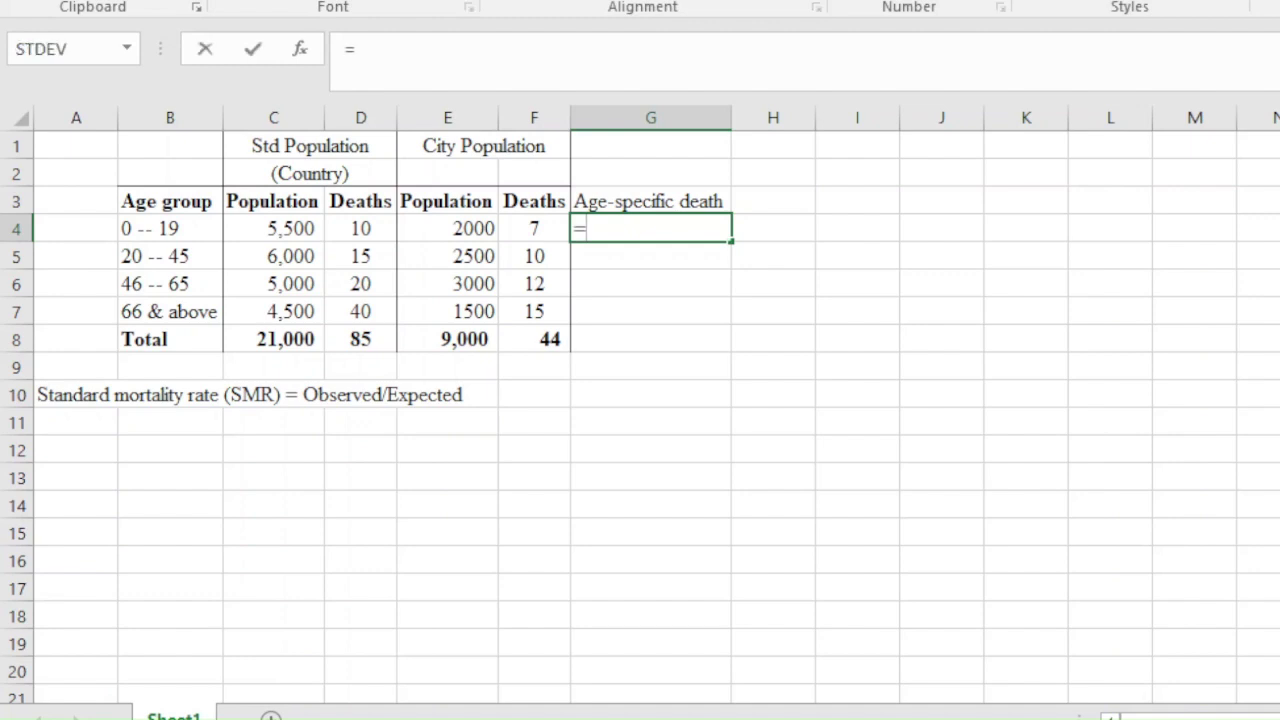
key(Left)
key(Left)
key(Left)
text(/)
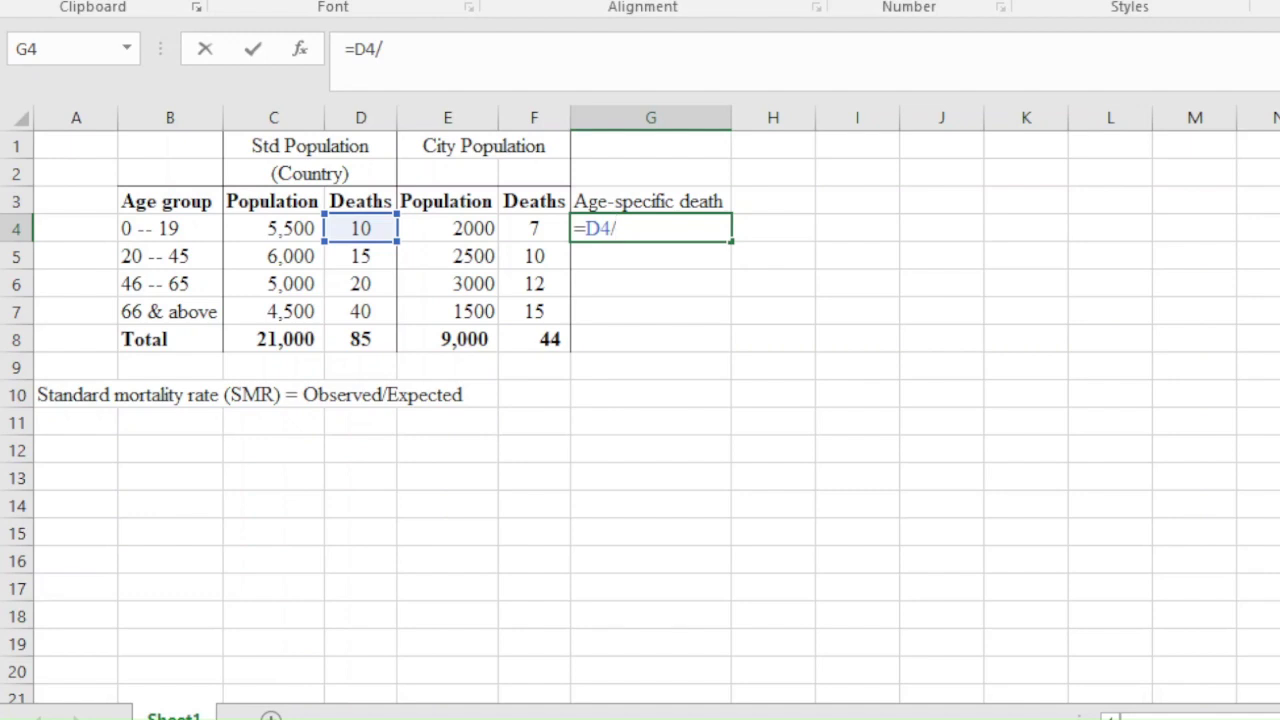
key(Left)
key(Left)
key(Left)
key(Left)
key(Return)
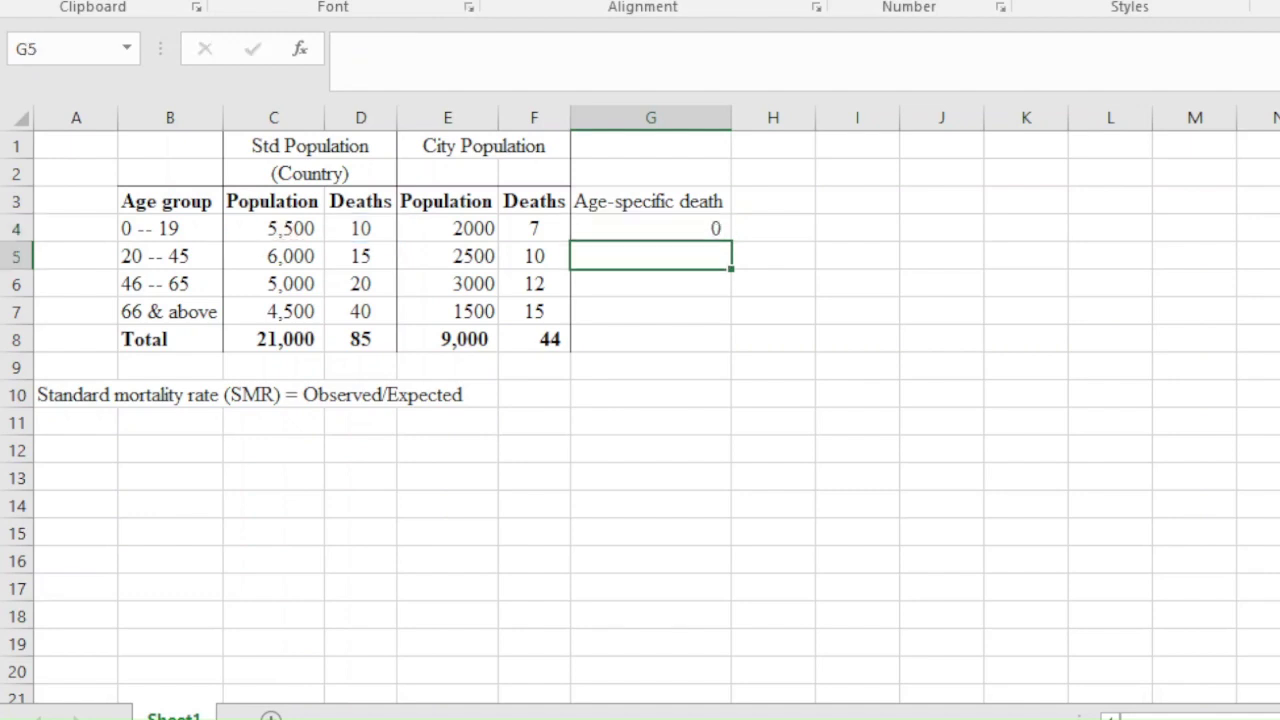
- Format G4 as a number with six decimal places and fill its formula down through G7
key(Up)
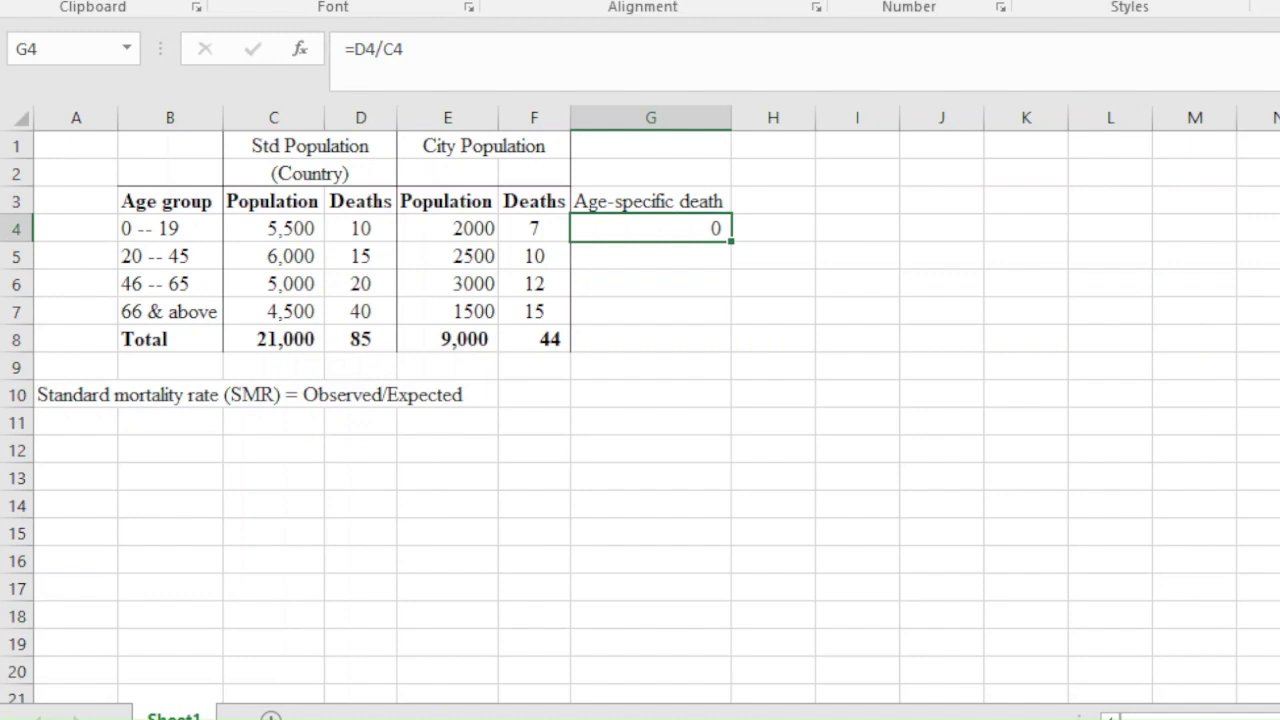
key(ctrl+shift+1)
key(alt+h)
key(0)
key(alt+h)
key(0)
key(alt+h)
key(0)
key(alt+h)
key(0)
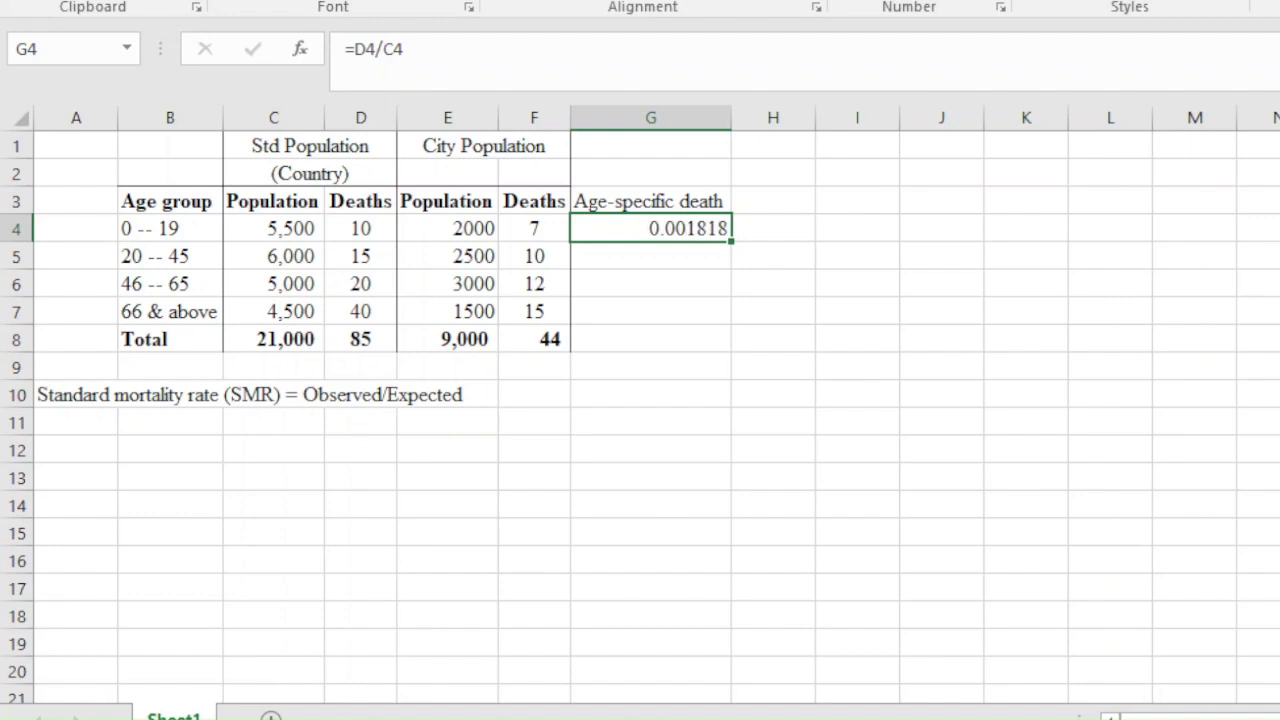
double_click(731, 241)
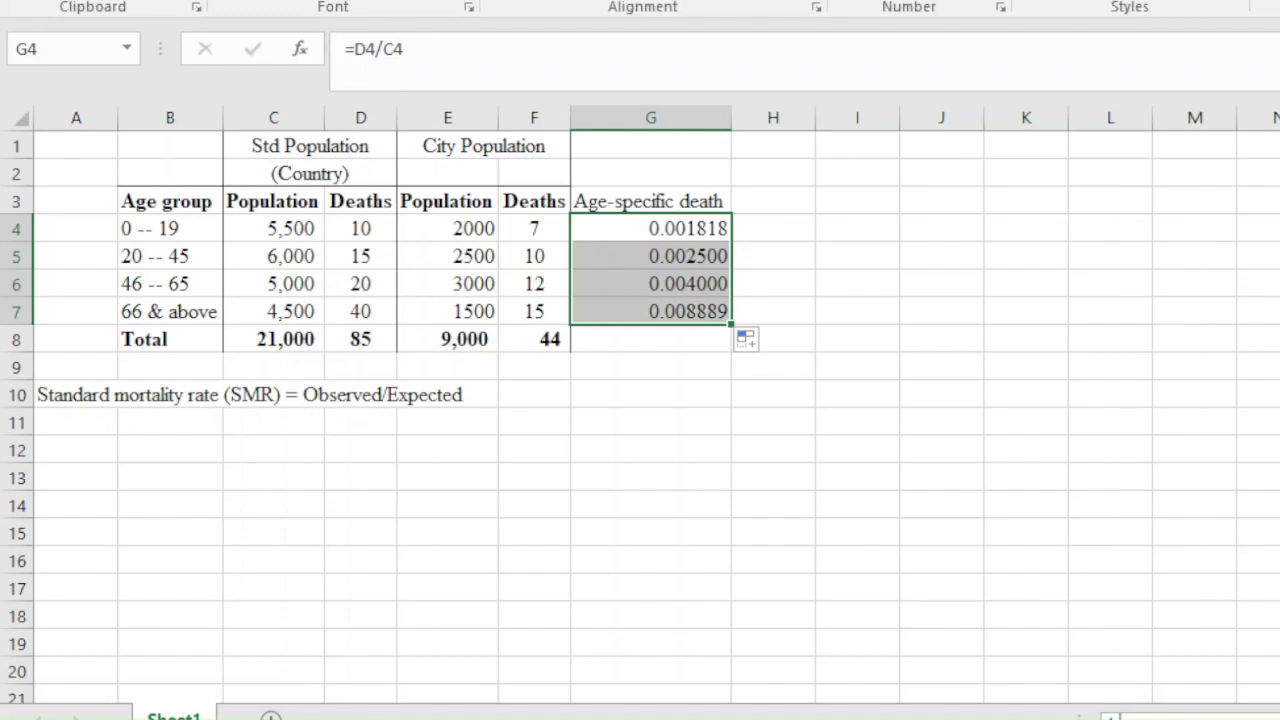
- Add the column heading "Expected" in H3, beside the age-specific death heading
click(773, 201)
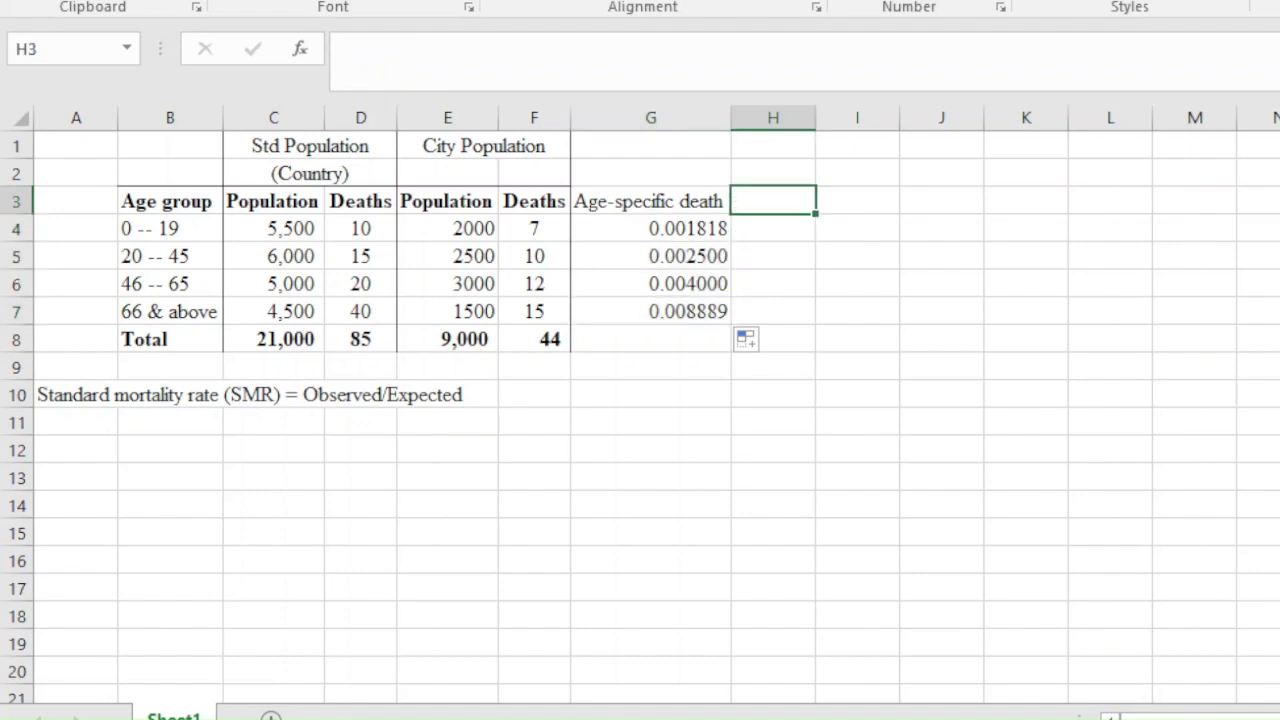
text(Expected)
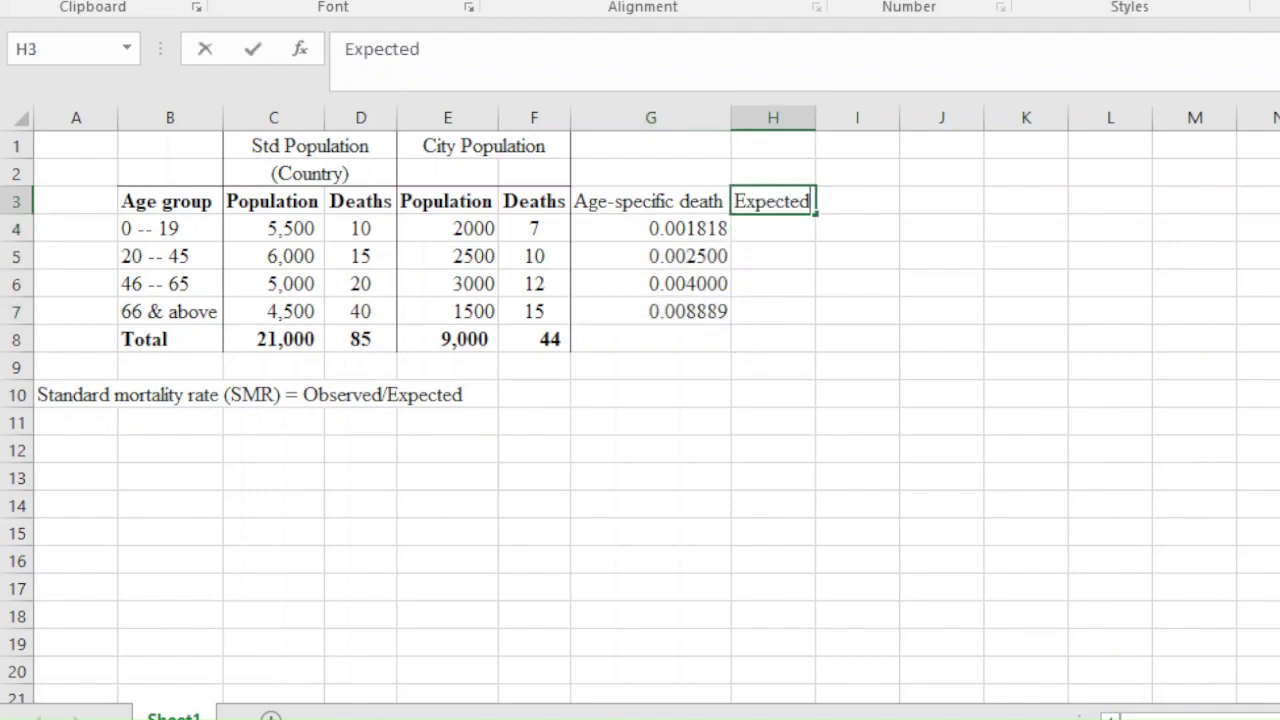
key(Return)
- Enter the formula =E4*G4 in H4 to compute the expected city deaths for the first age group
text(=)
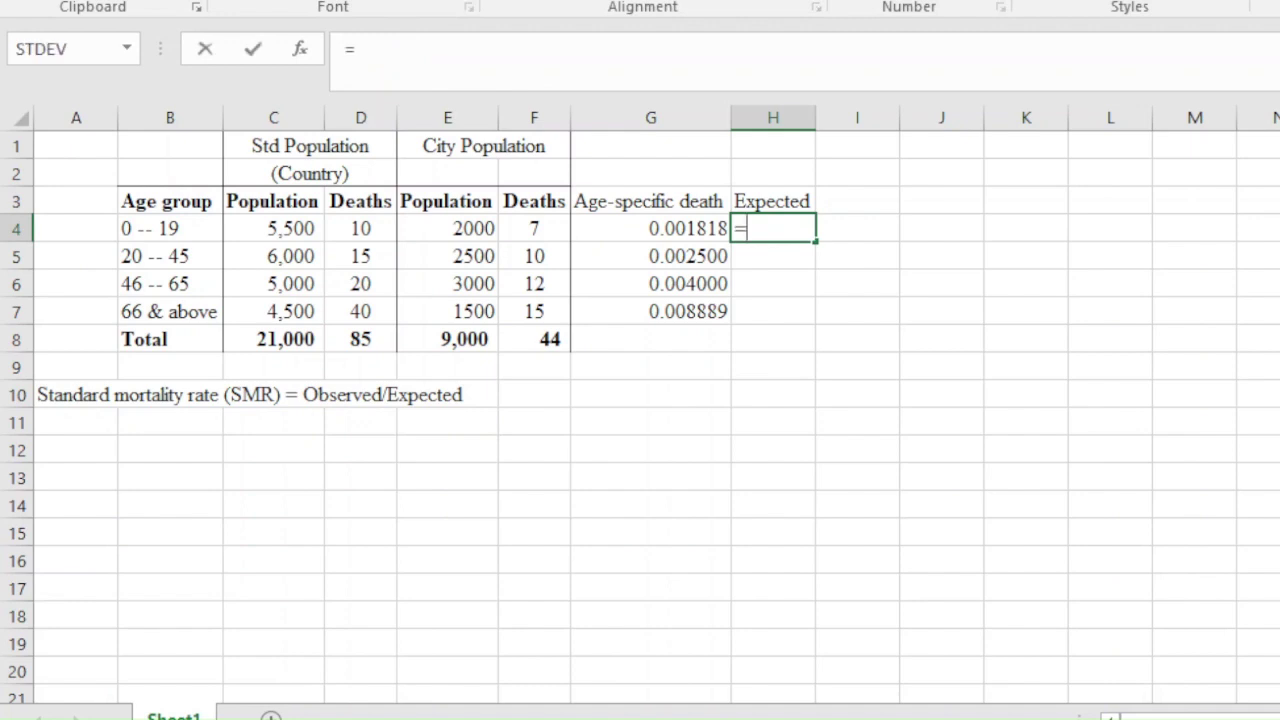
click(448, 228)
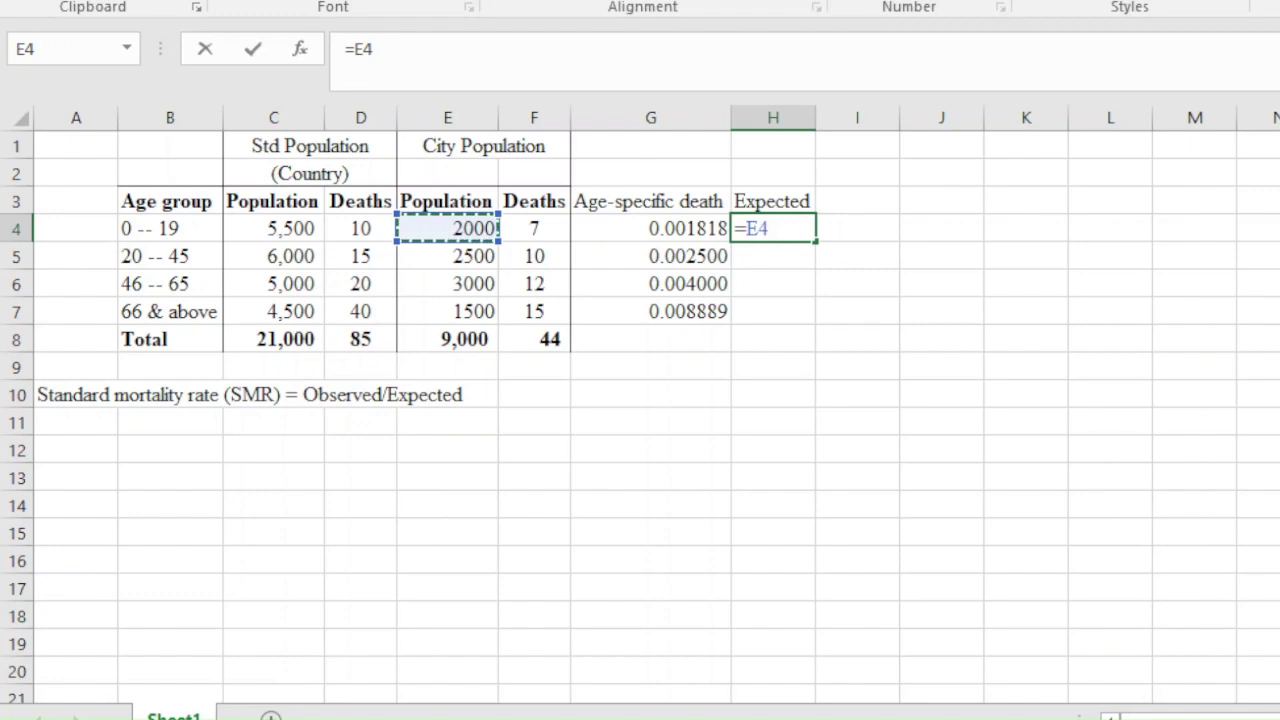
text(*)
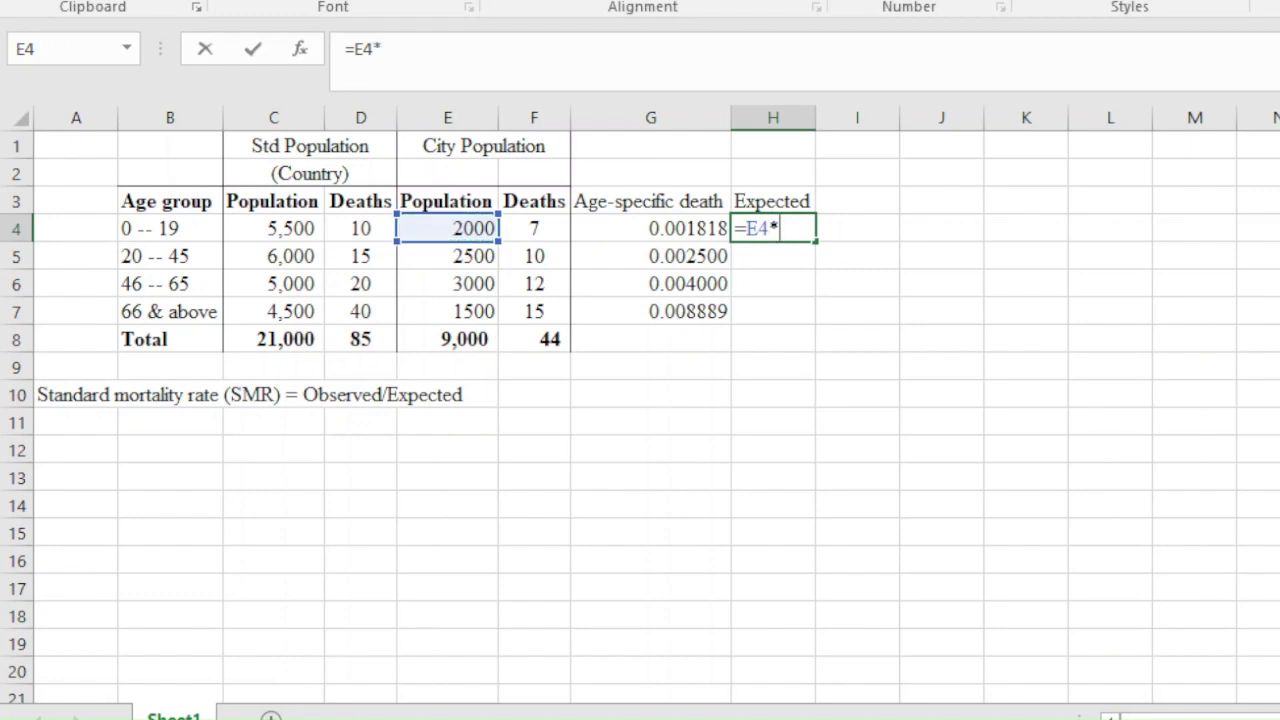
key(Left)
key(Return)
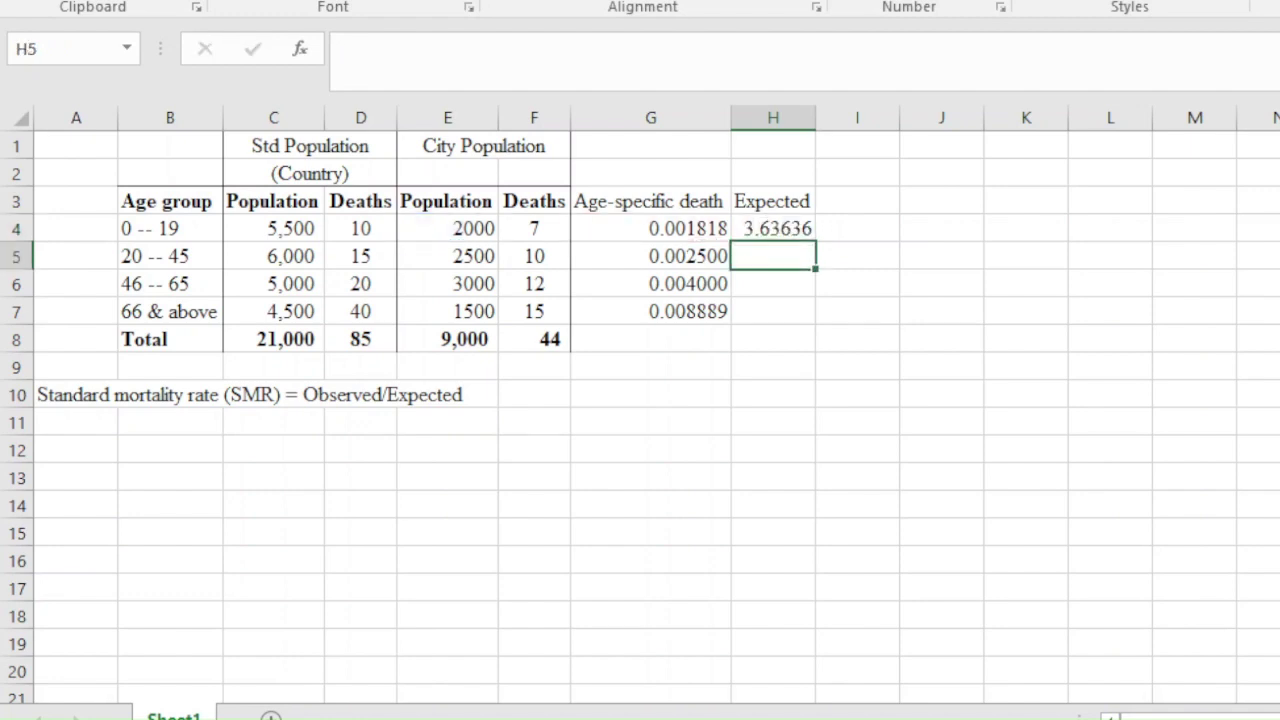
click(773, 229)
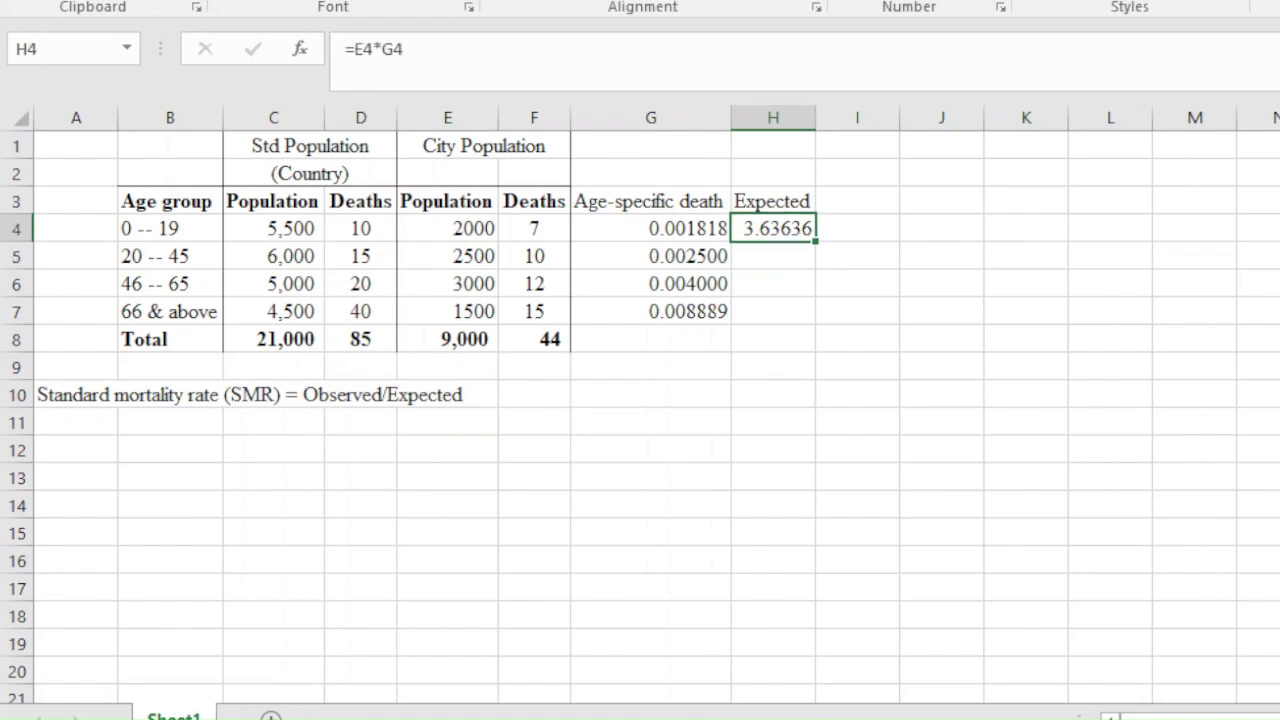
- Fill the expected-deaths formula down through H7 and copy the total formula from E8 into G8 and H8
drag(815, 241, 815, 322)
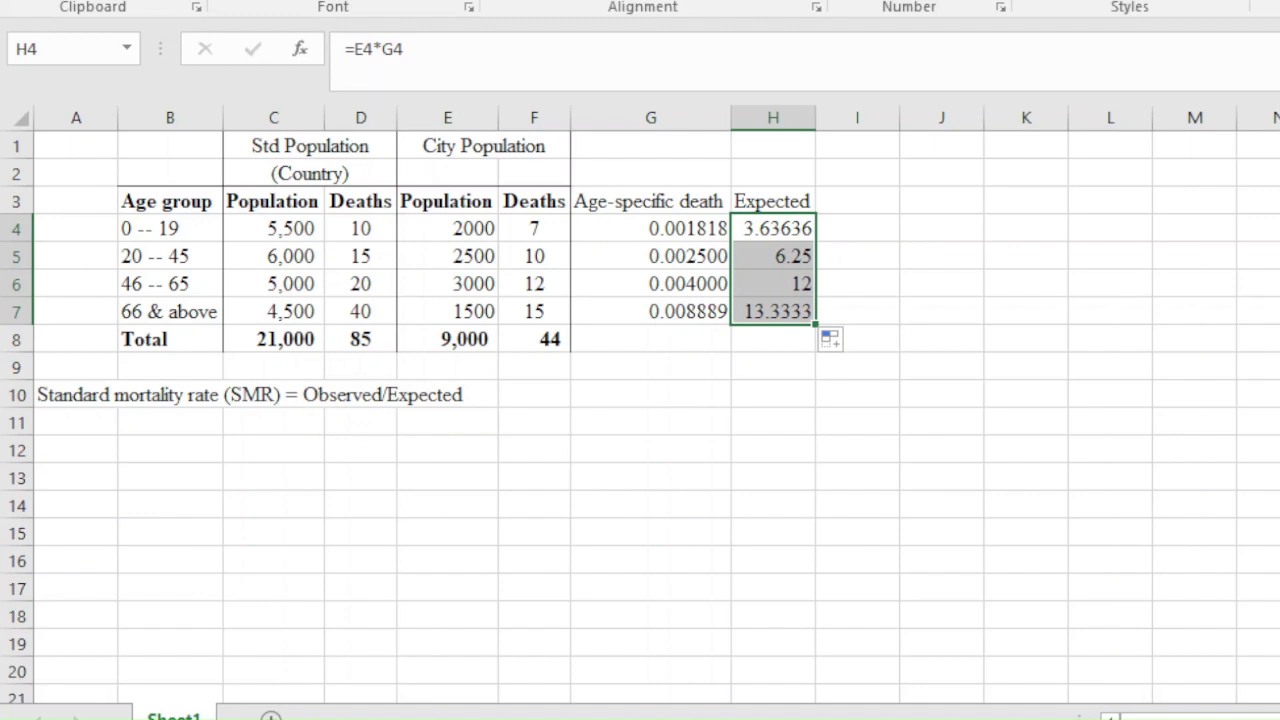
click(448, 339)
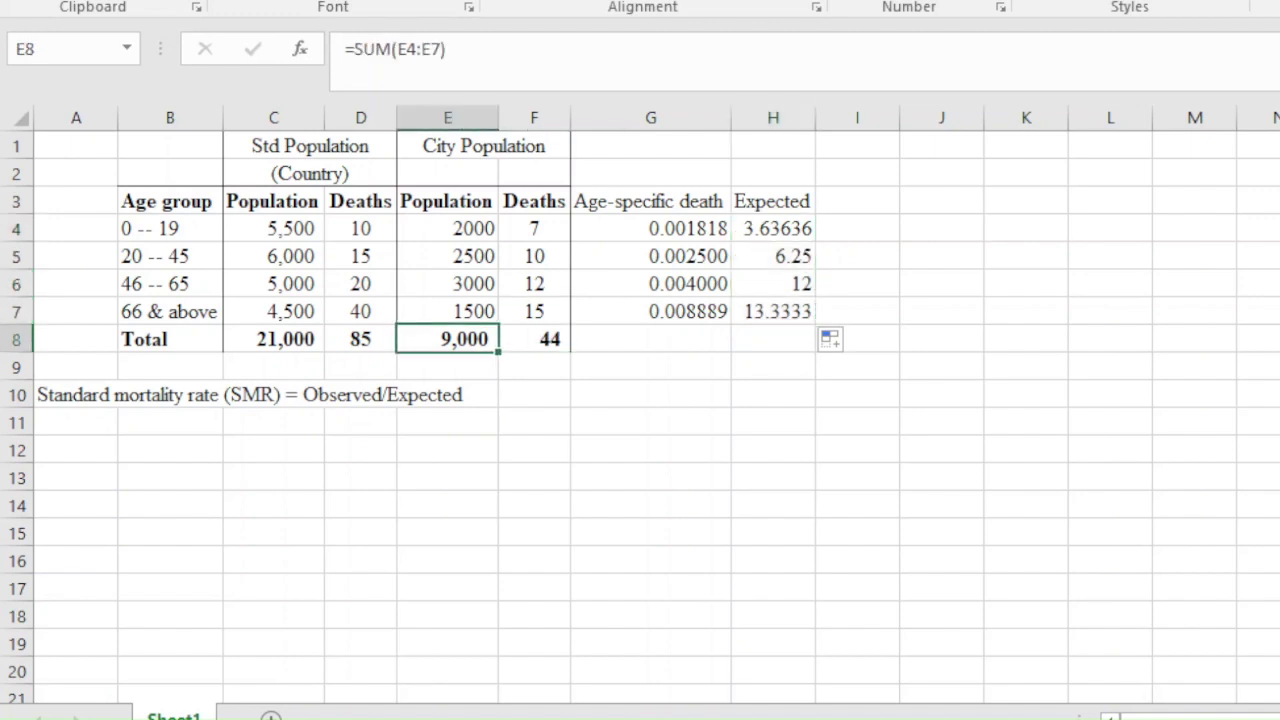
key(ctrl+c)
click(651, 339)
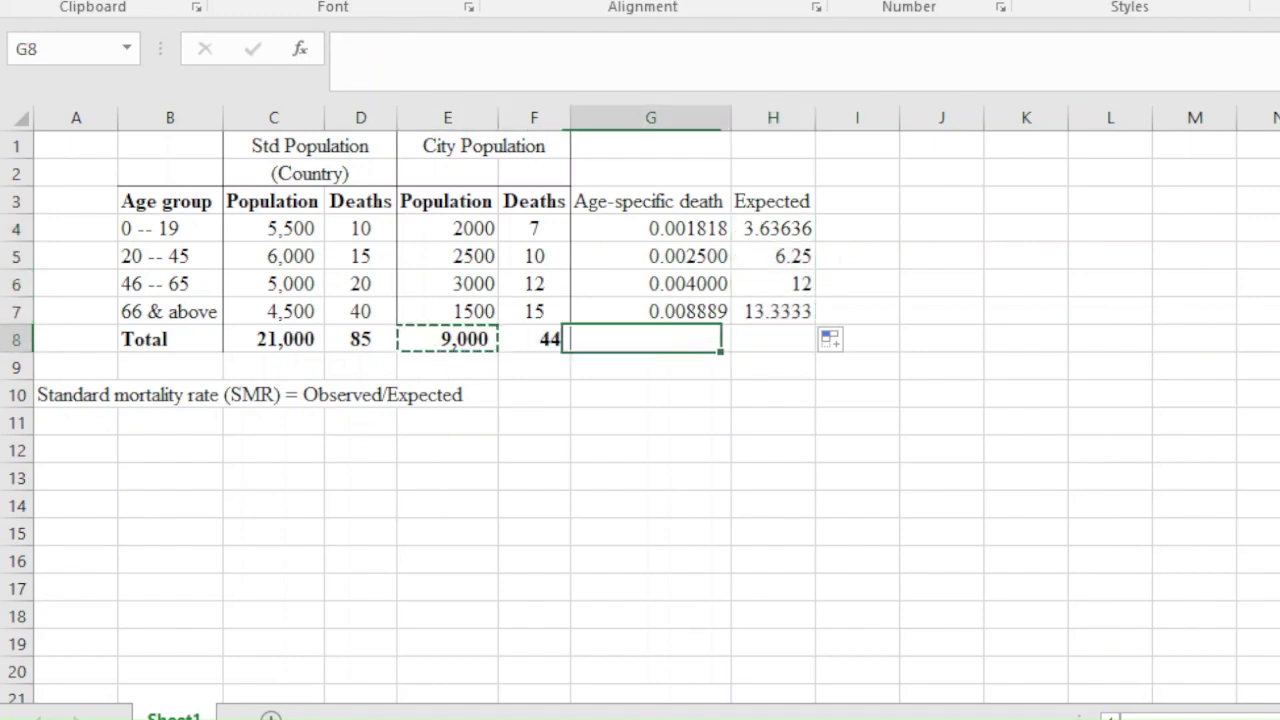
key(shift+Right)
key(ctrl+v)
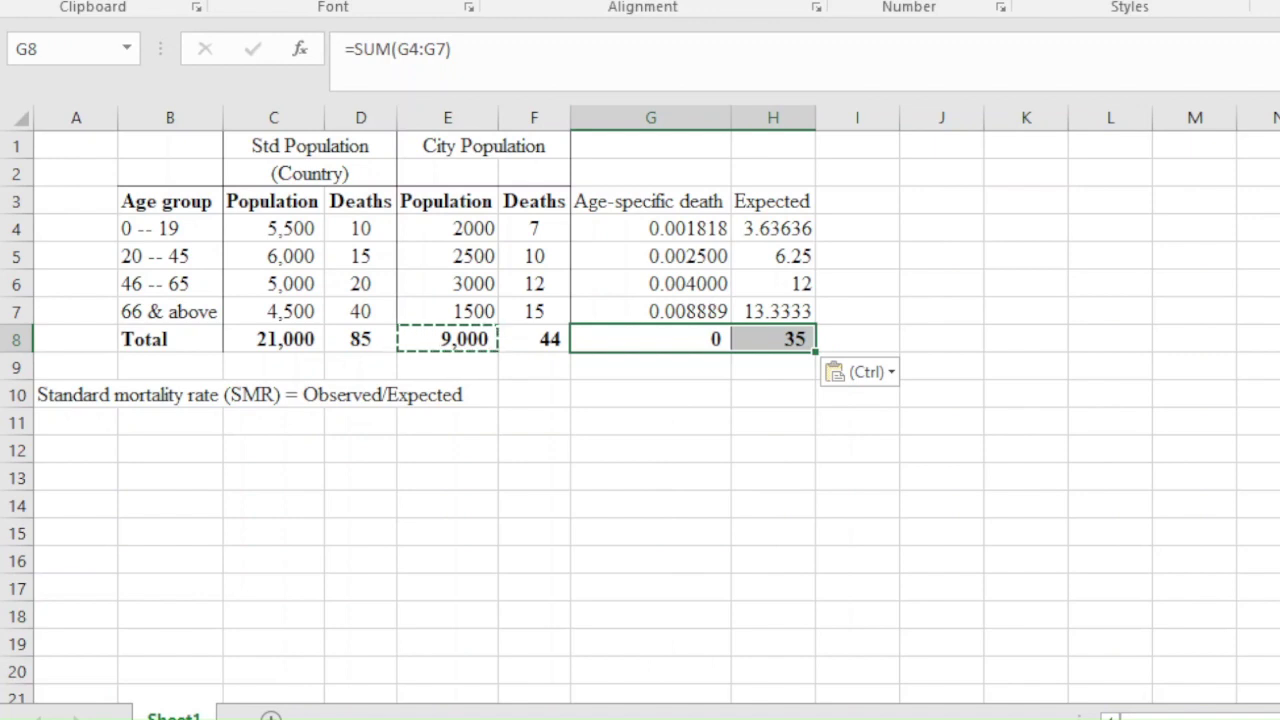
click(773, 339)
key(Escape)
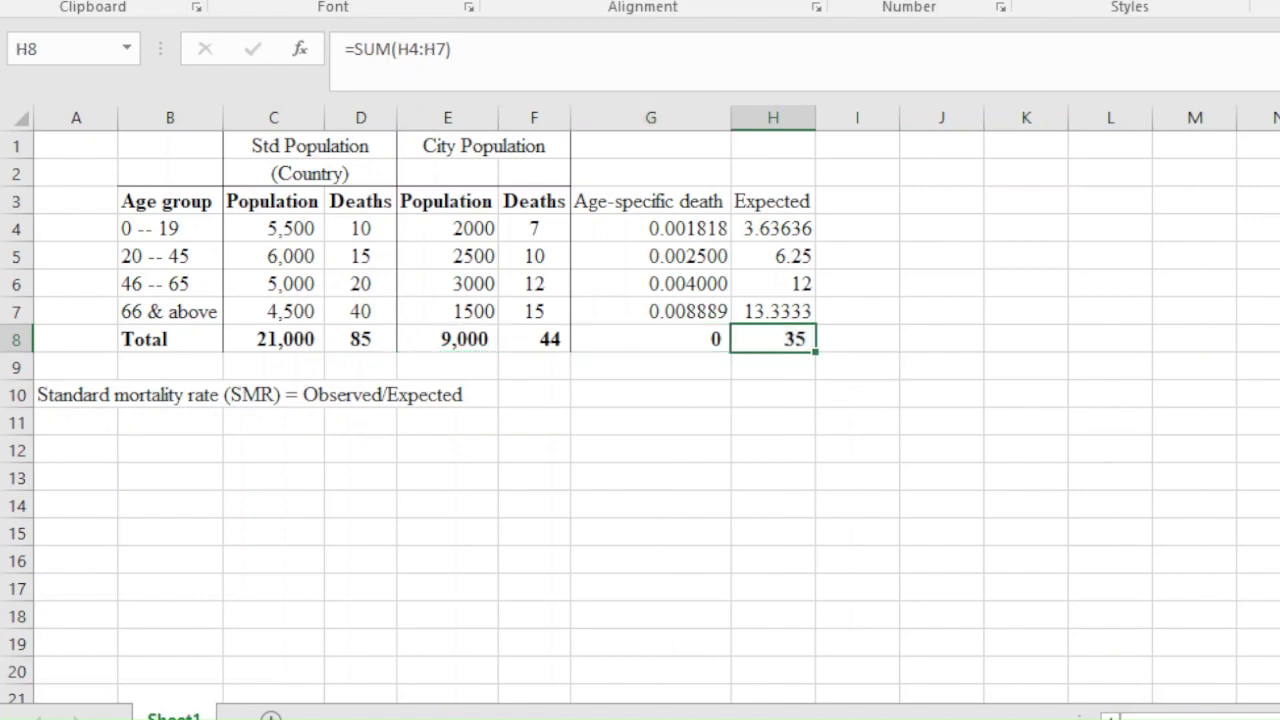
- Show the total expected deaths in H8 with two decimal places
click(651, 339)
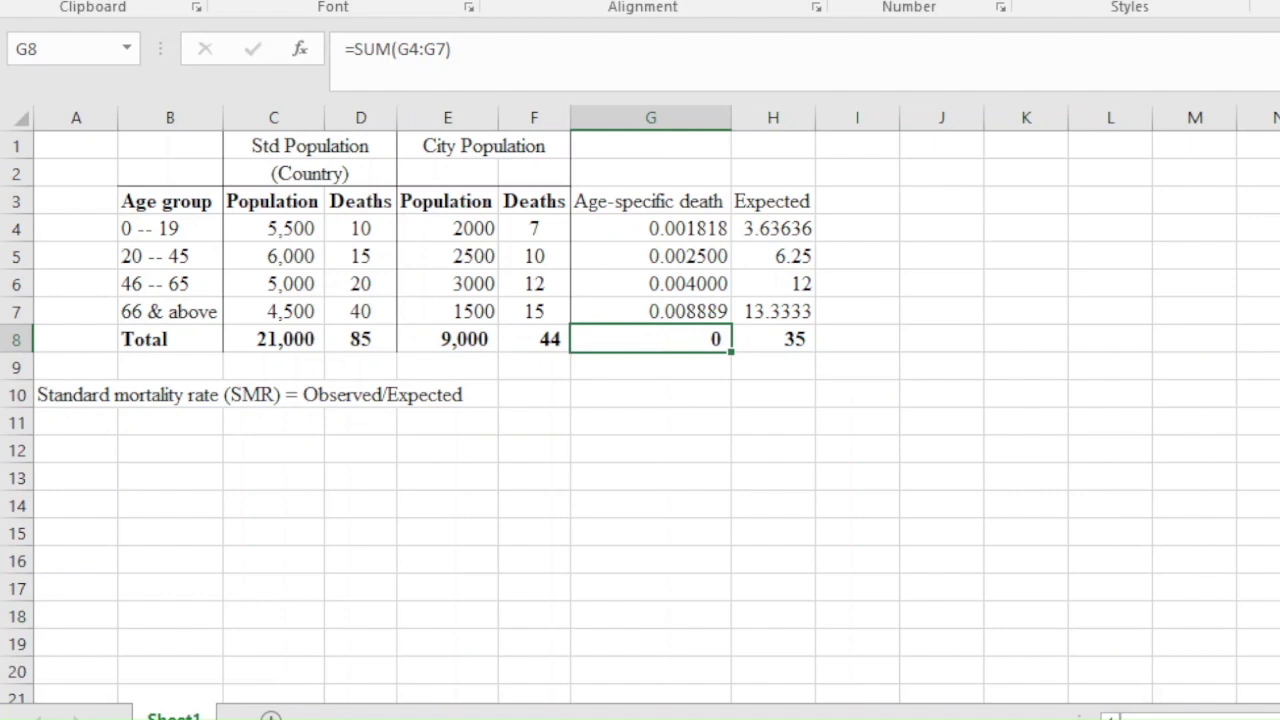
click(773, 339)
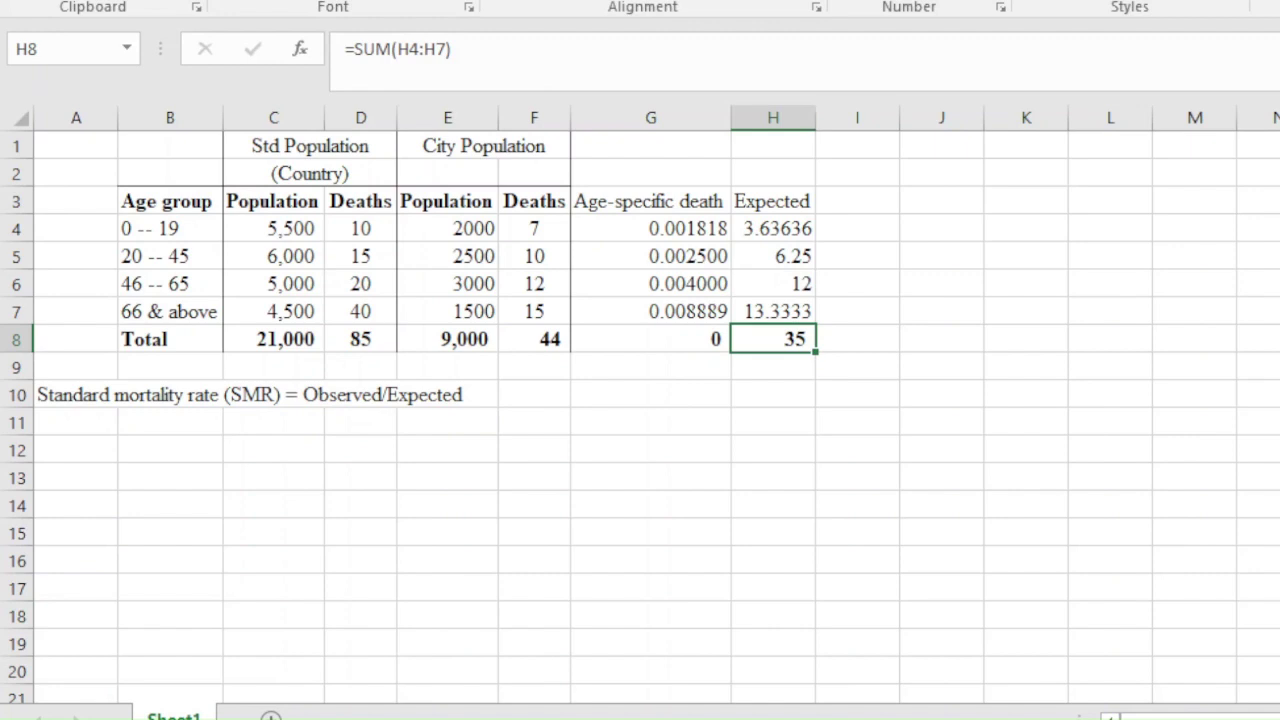
key(alt+h)
key(0)
key(alt+h)
key(0)
- Enter the formula =F8/H8 in F10 to compute the standard mortality rate from observed and expected deaths
click(534, 394)
text(=)
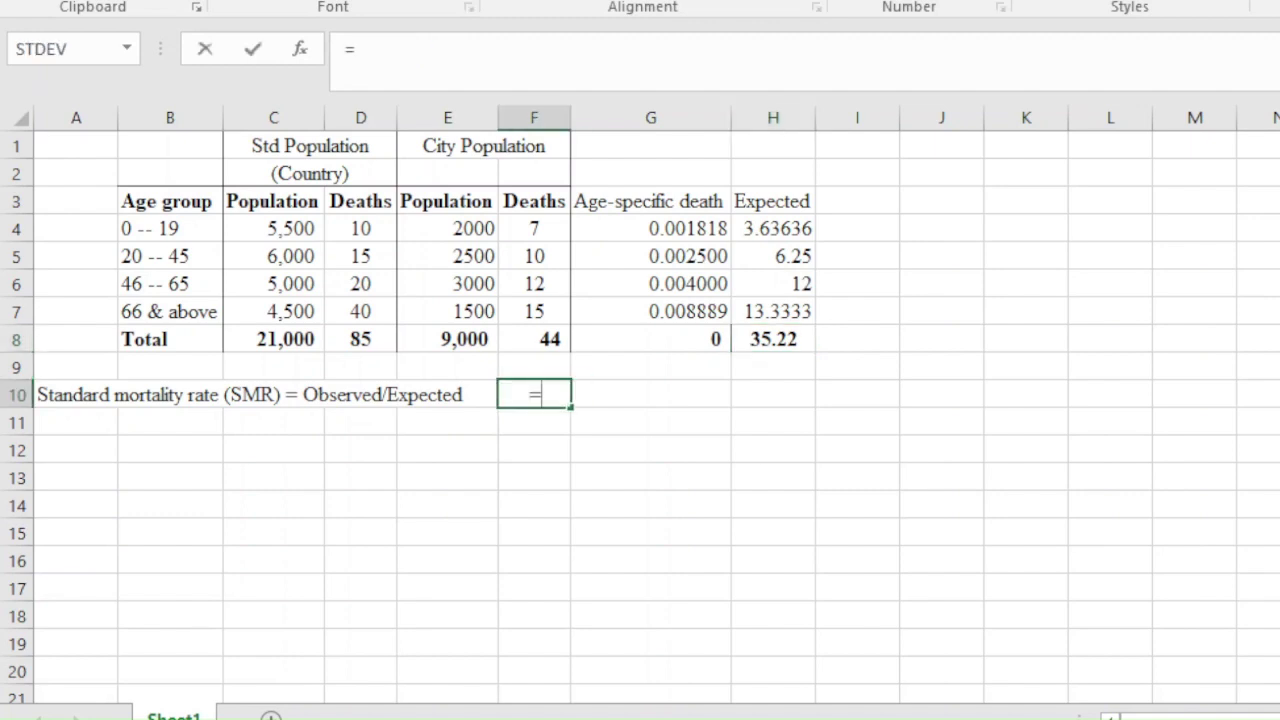
key(Up)
key(Up)
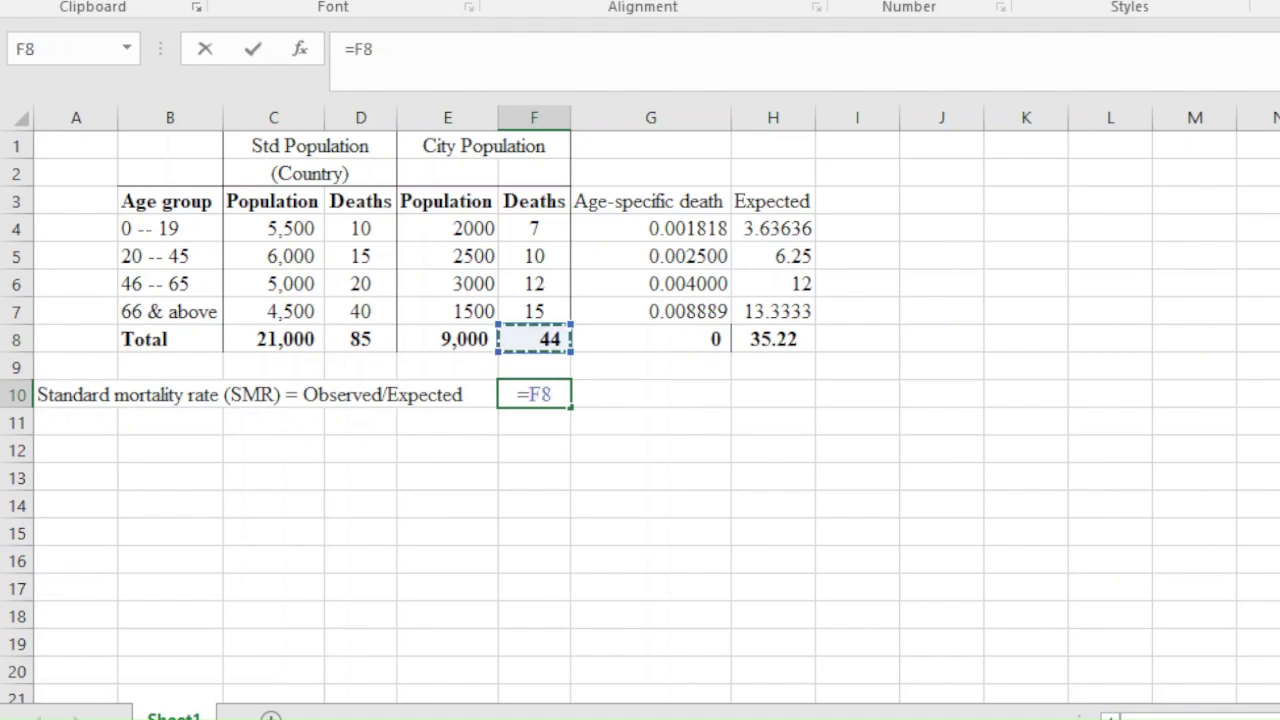
text(/)
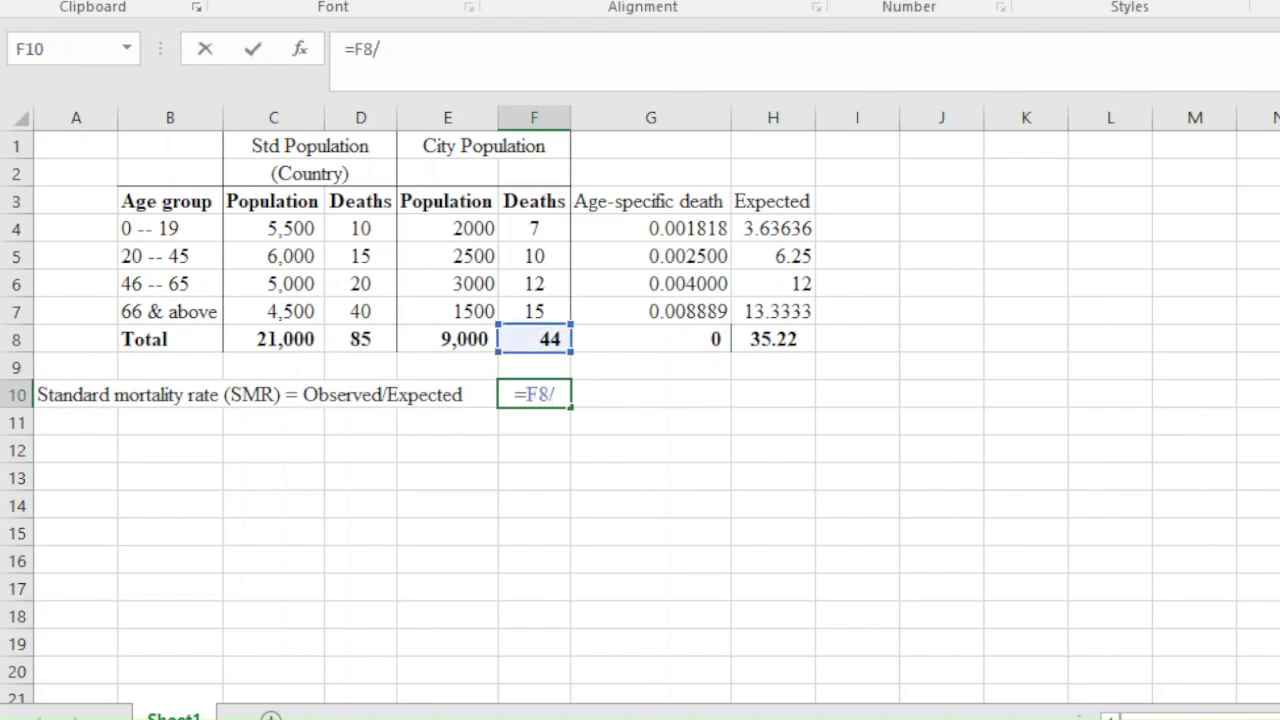
click(773, 339)
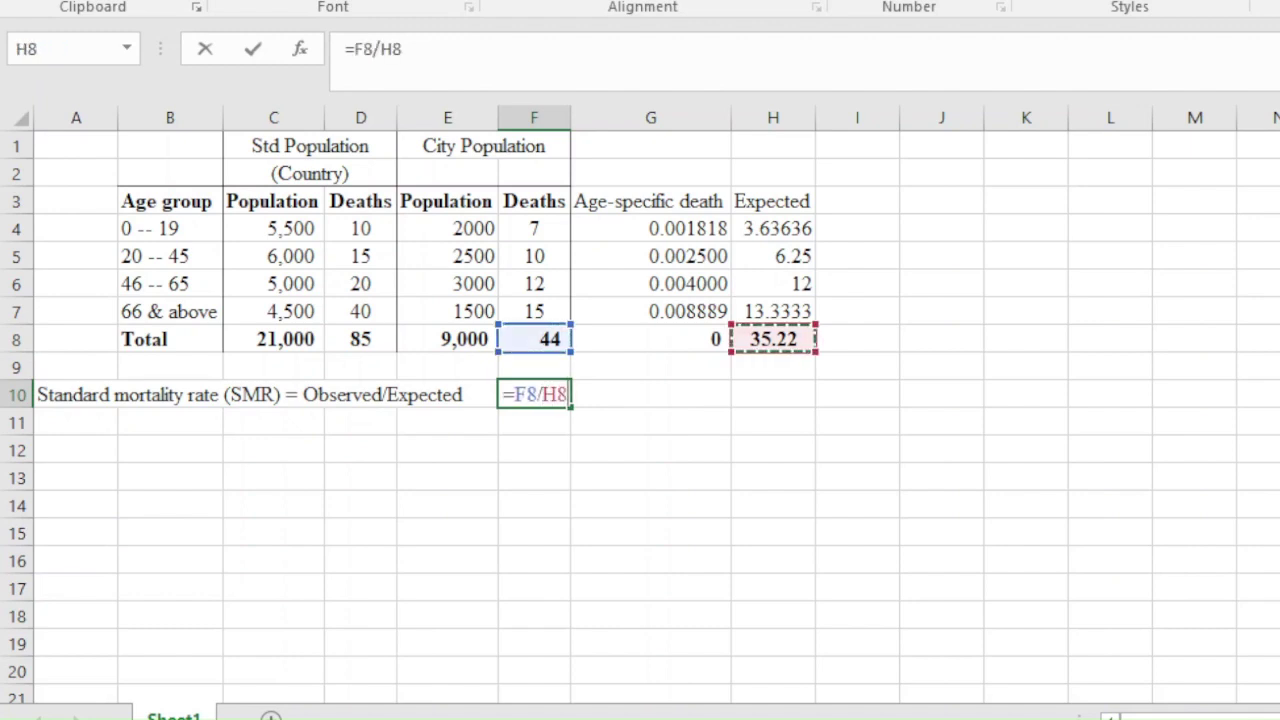
key(Return)
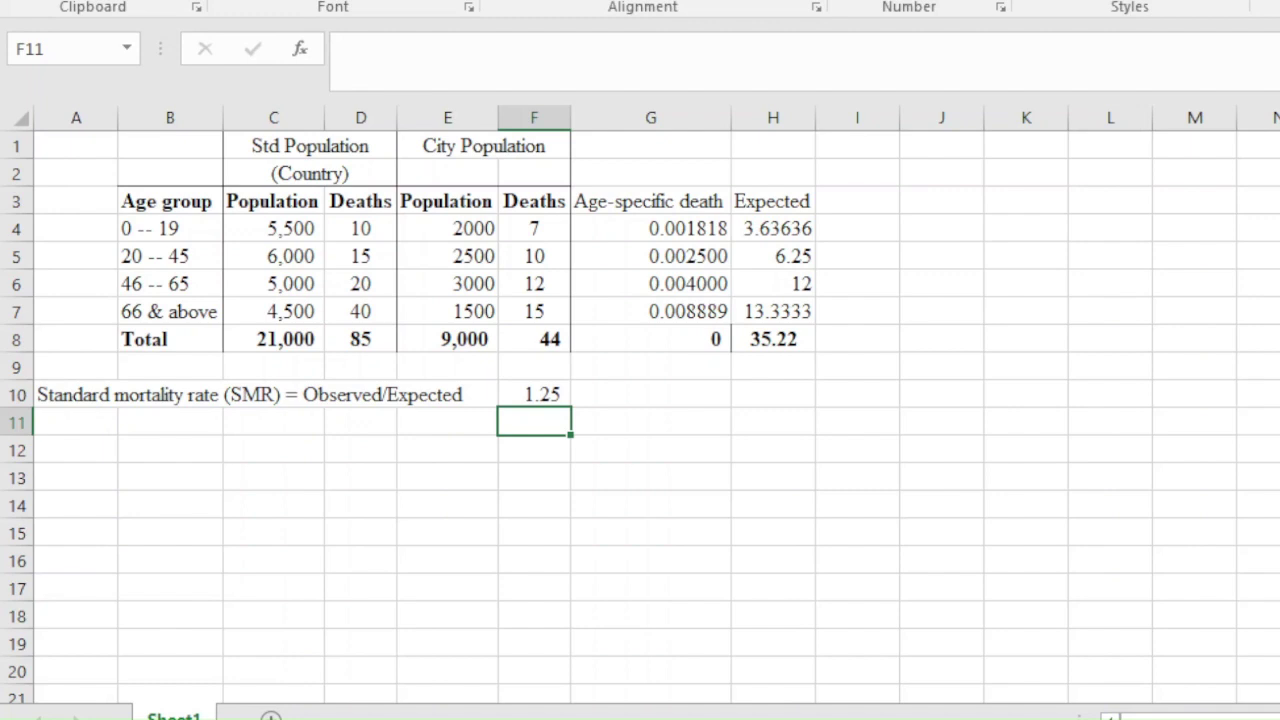
- Merge and center cells A12 through F12 and enter the label "Crude mortality rate for the city"
click(76, 450)
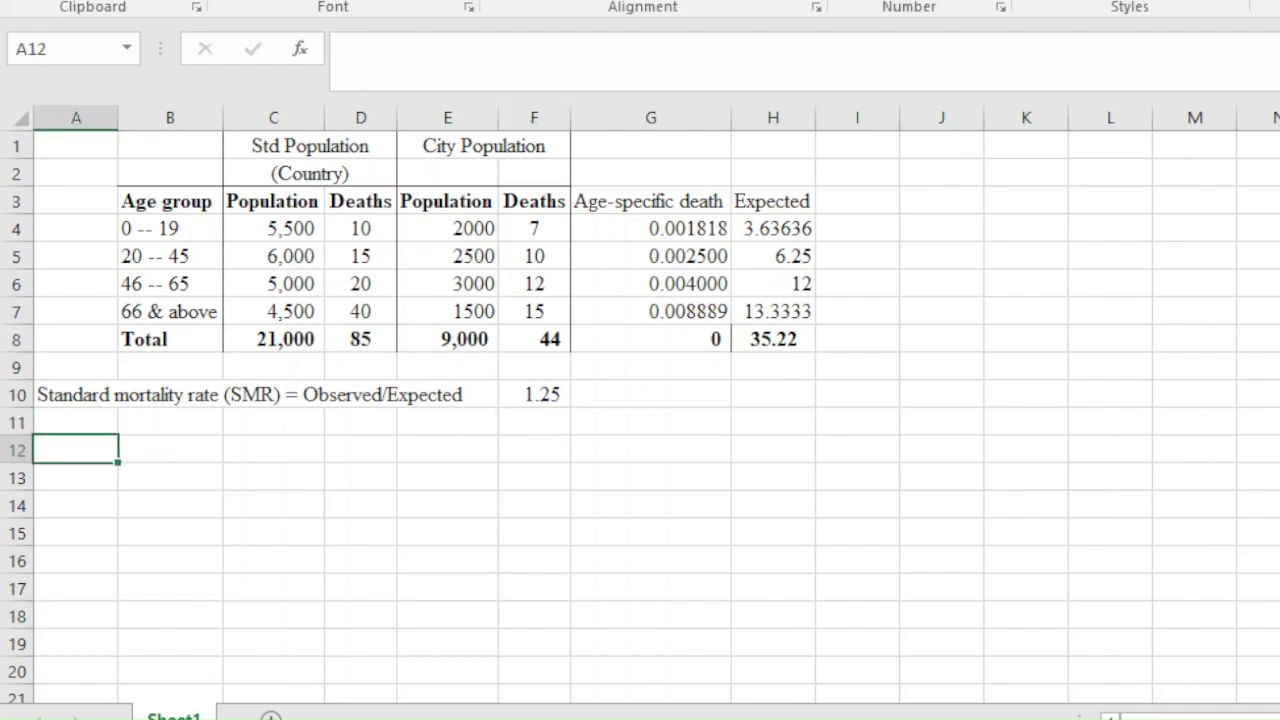
key(shift+Right)
key(shift+Right)
key(shift+Right)
key(shift+Right)
key(shift+Right)
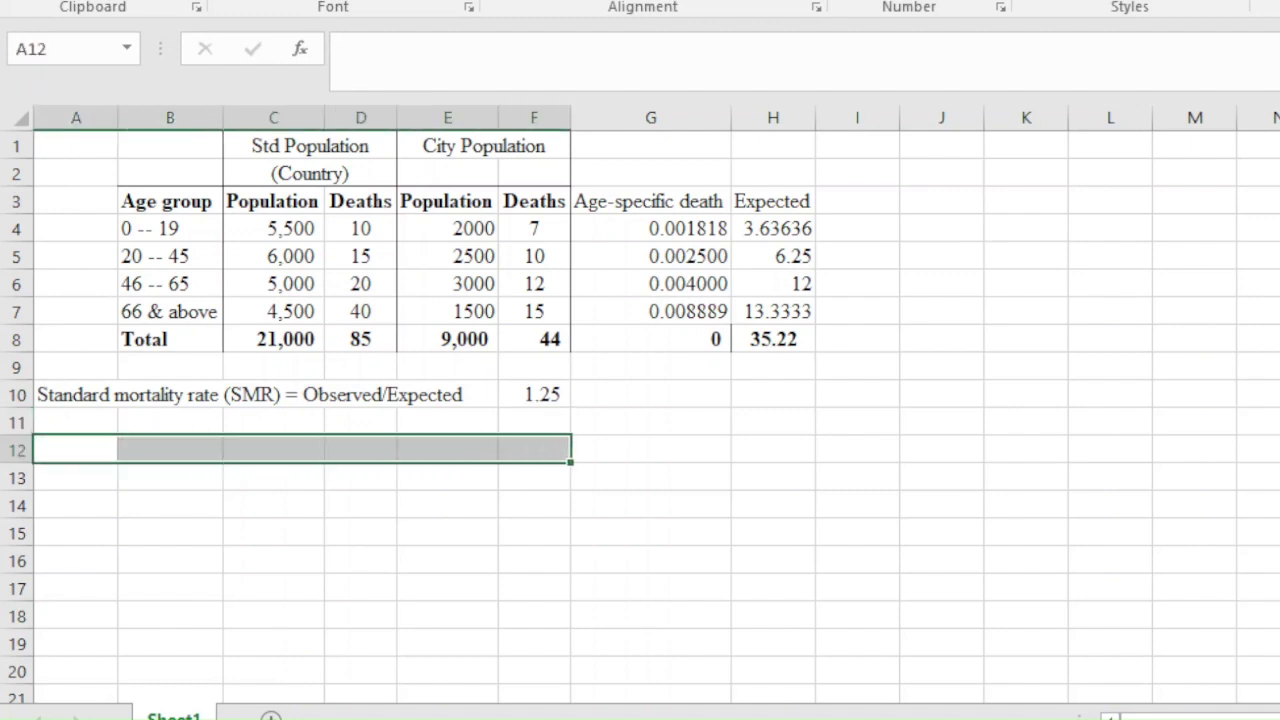
key(alt+h)
key(m)
key(c)
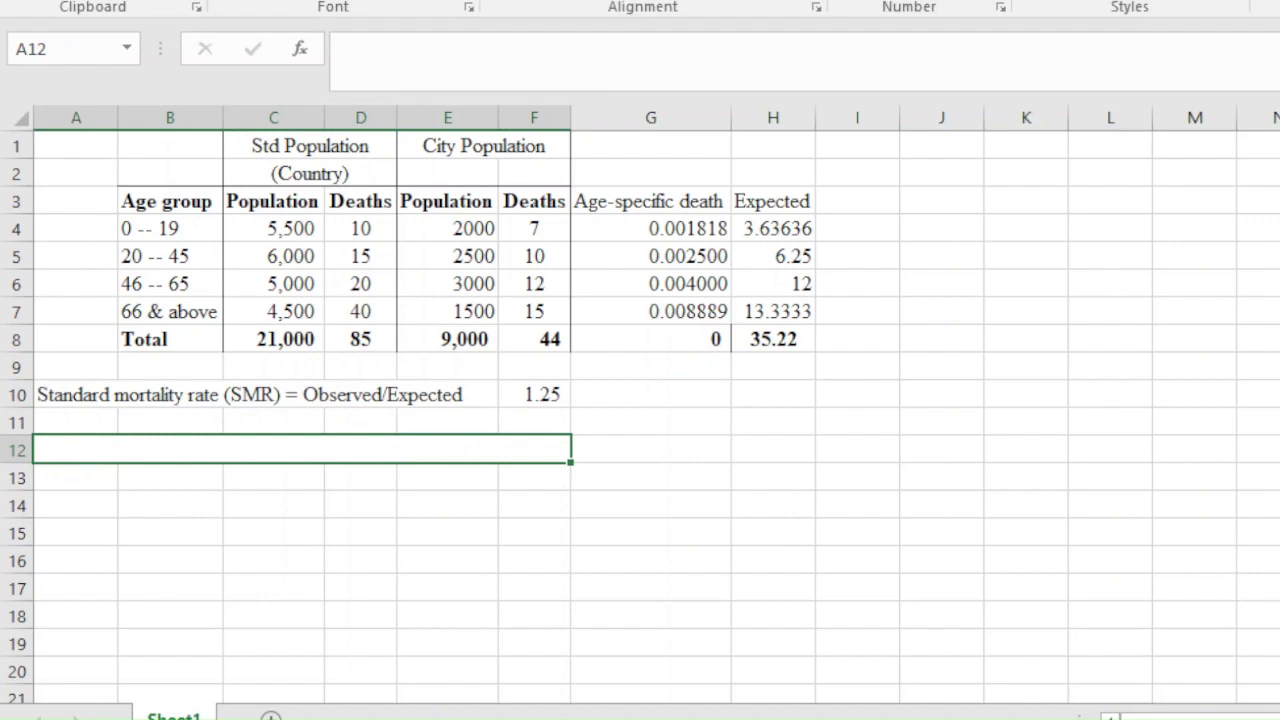
text(Crude)
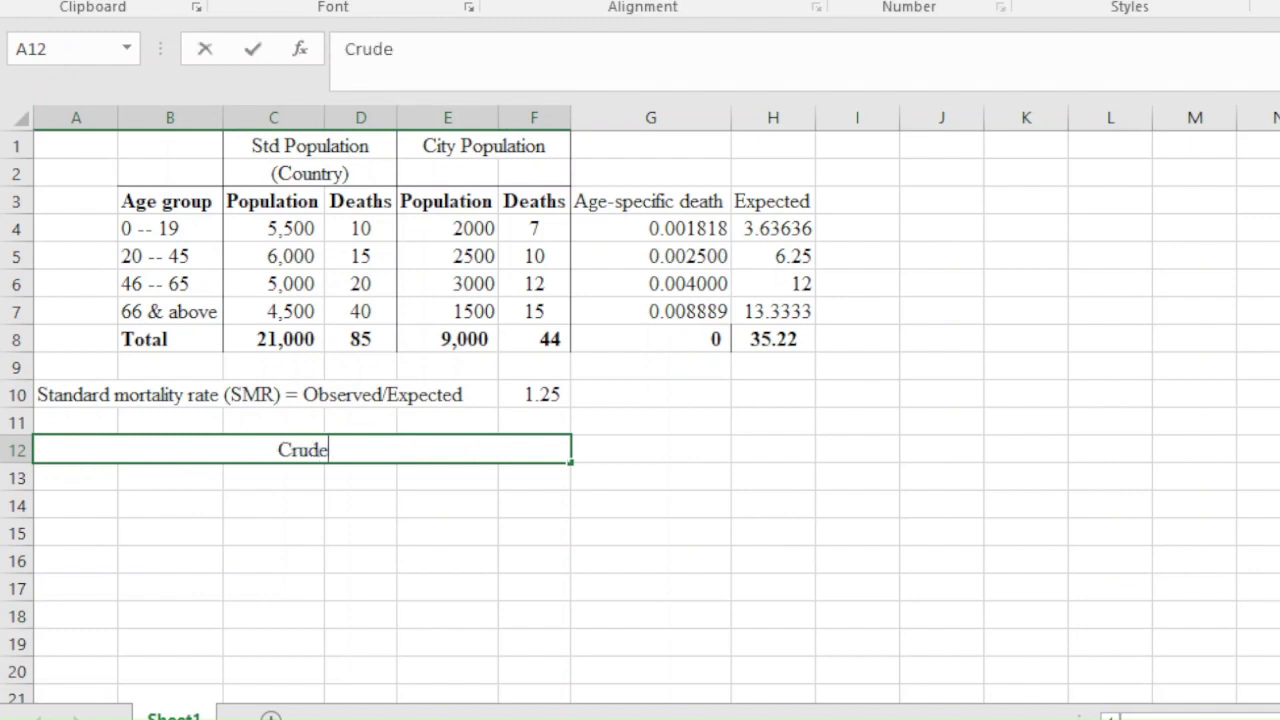
text( mortality )
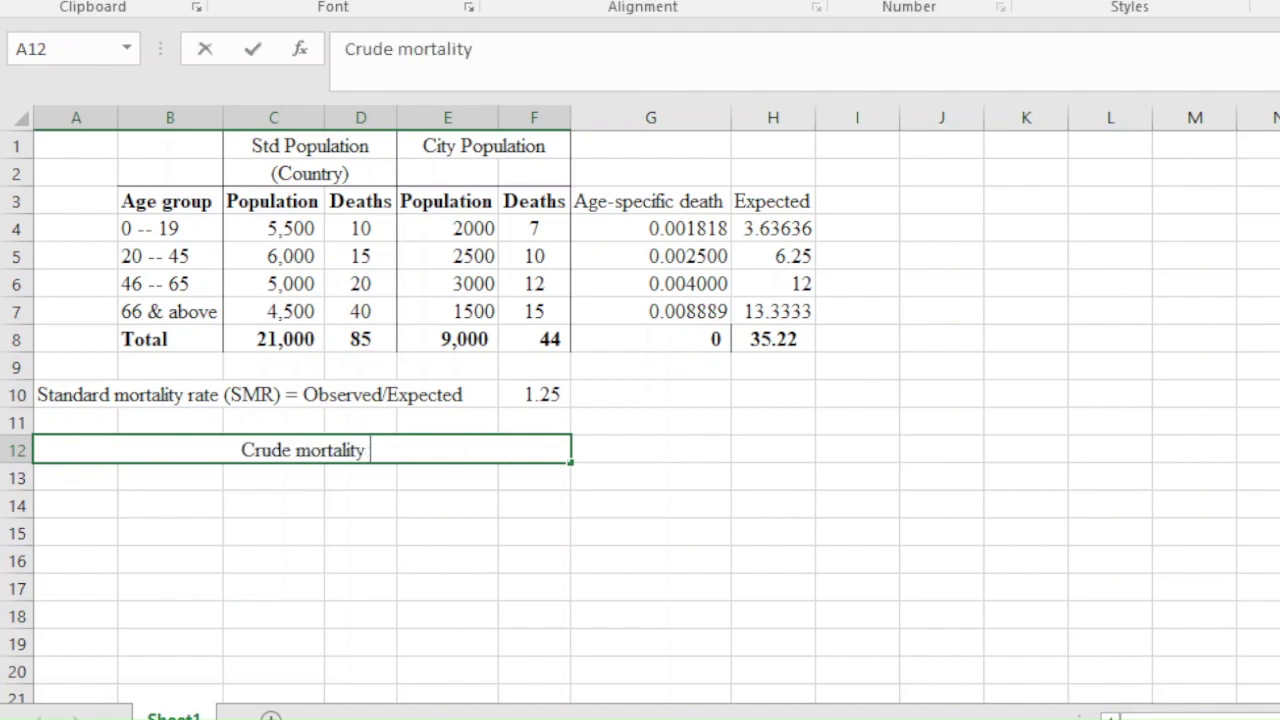
text(rate for the city)
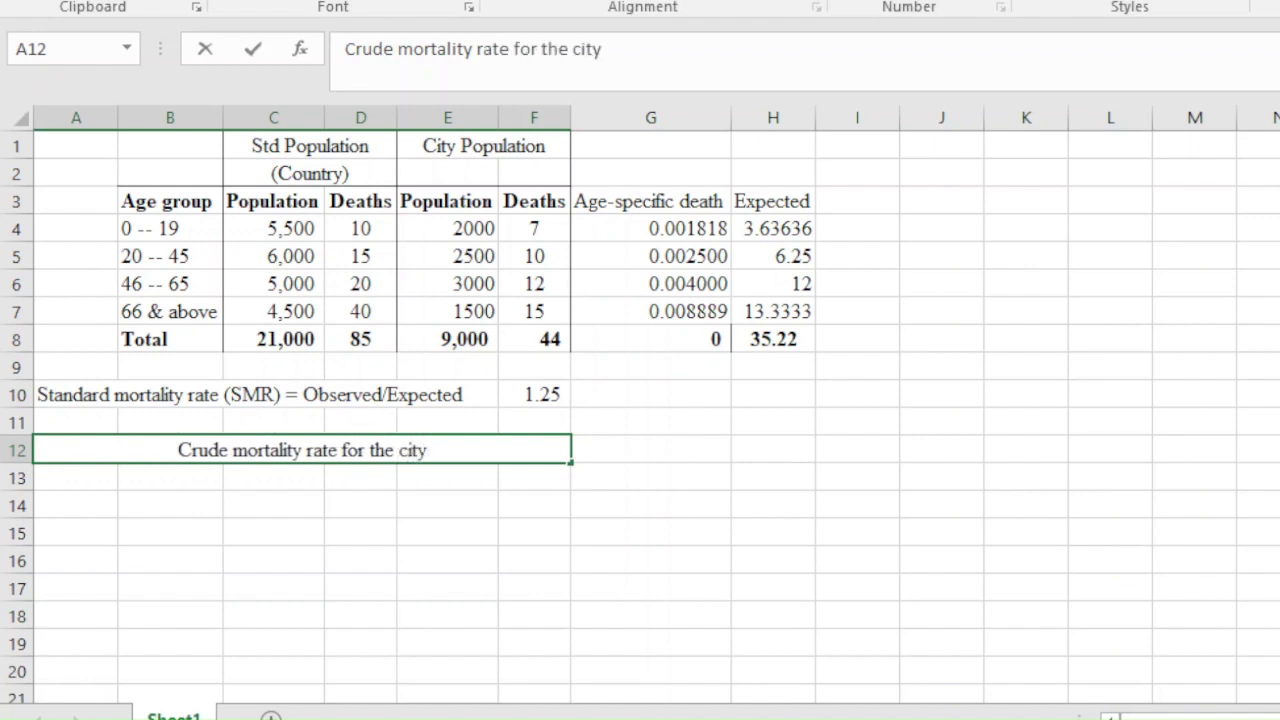
key(Return)
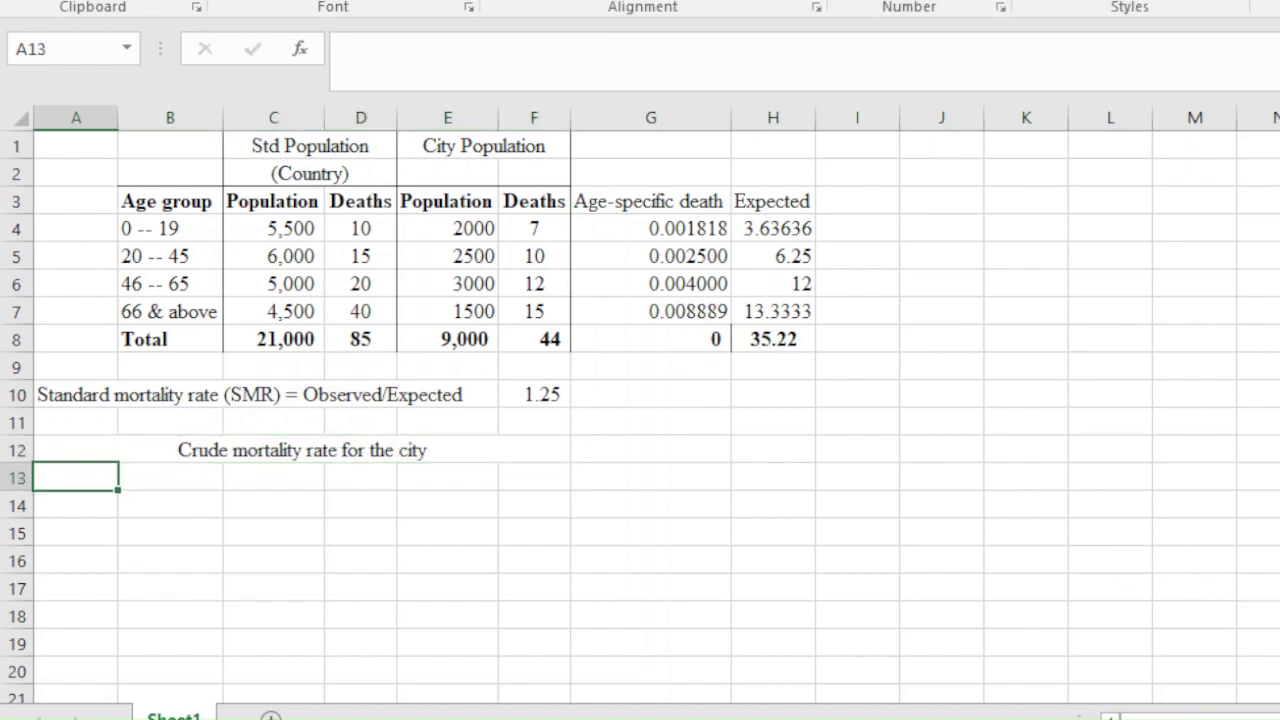
- Left-align the crude mortality rate label in the merged cell of row 12
key(Up)
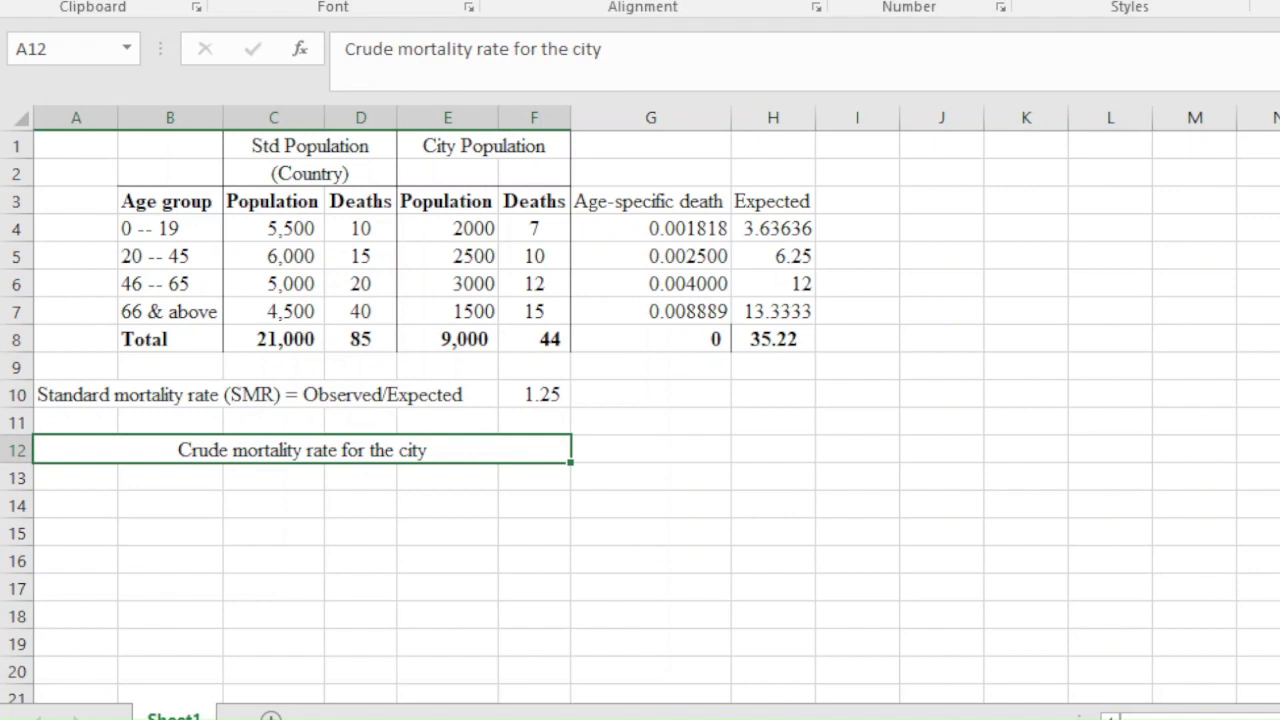
key(alt+h)
key(a)
key(l)
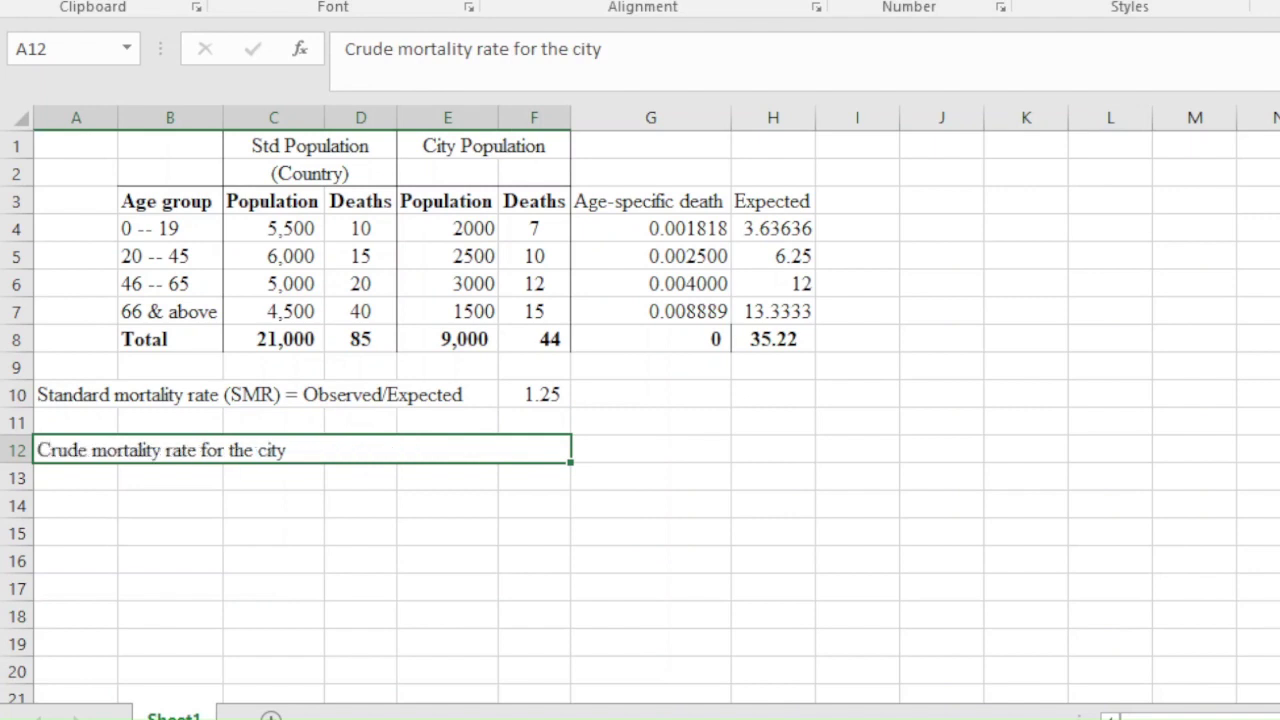
- Unmerge the label cell in row 12 and merge and center only A12 through E12 instead
click(651, 450)
click(302, 450)
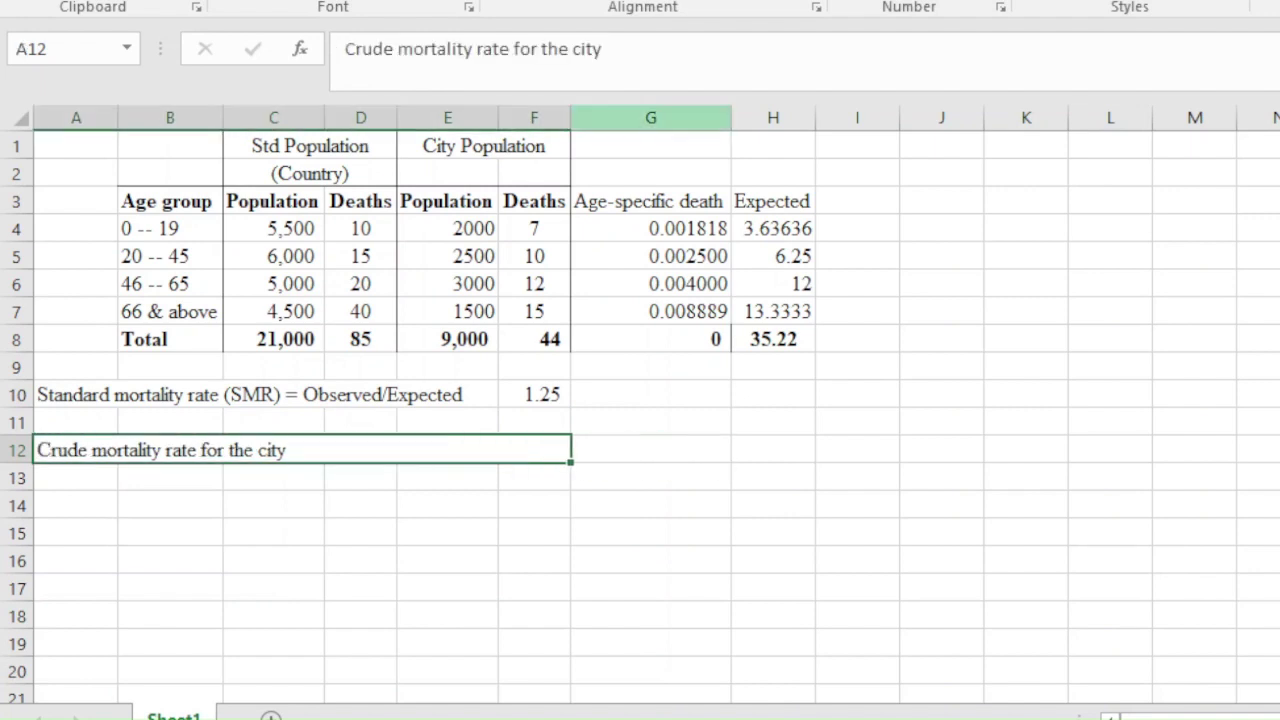
key(alt+h)
key(m)
key(u)
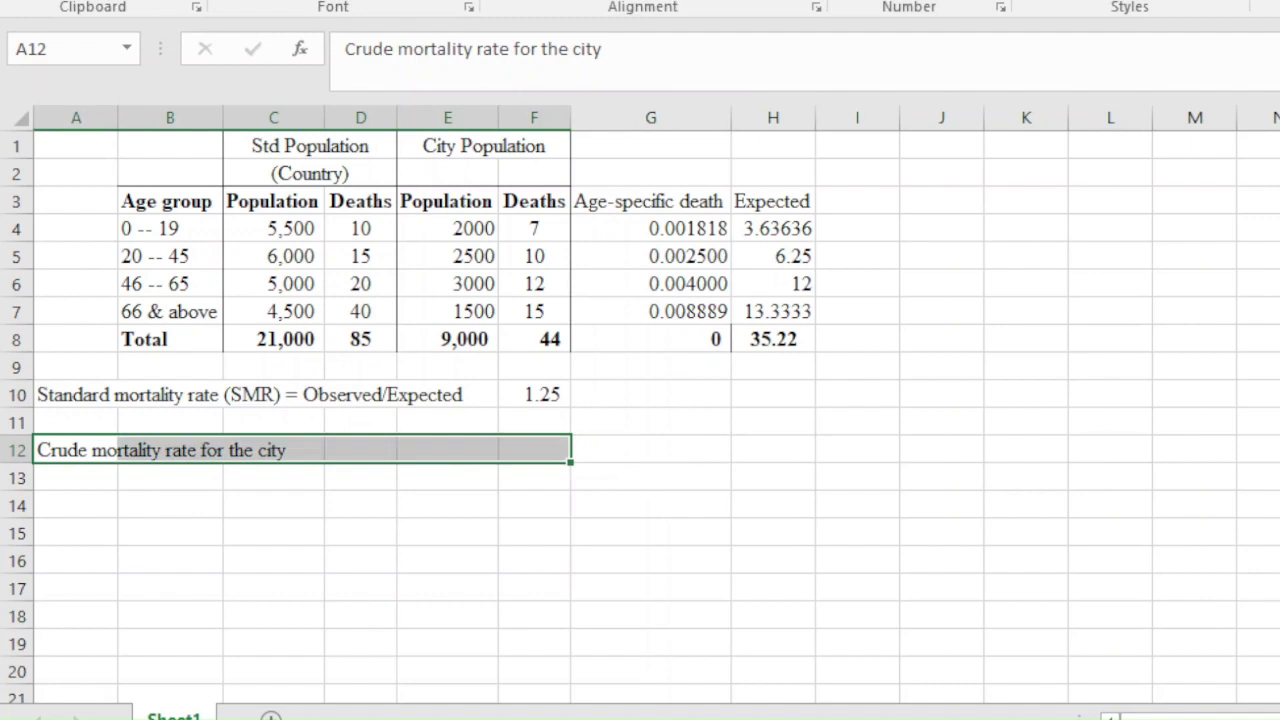
click(76, 450)
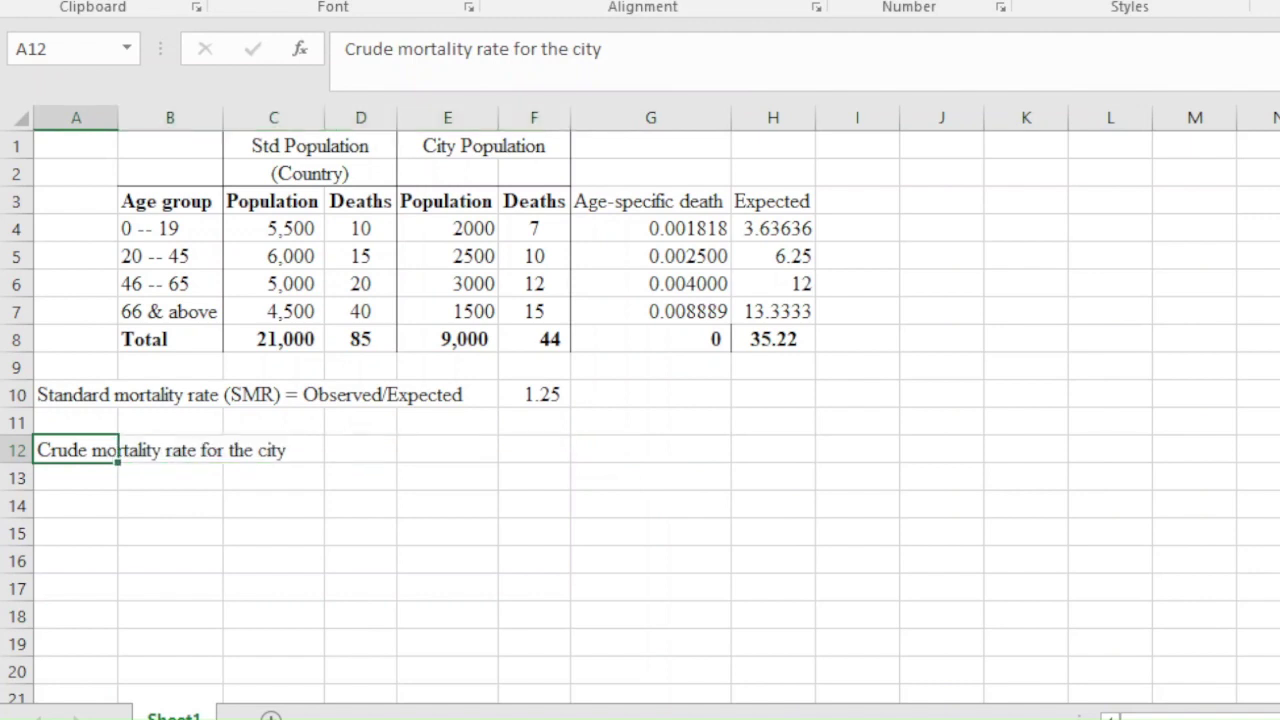
drag(75, 449, 455, 450)
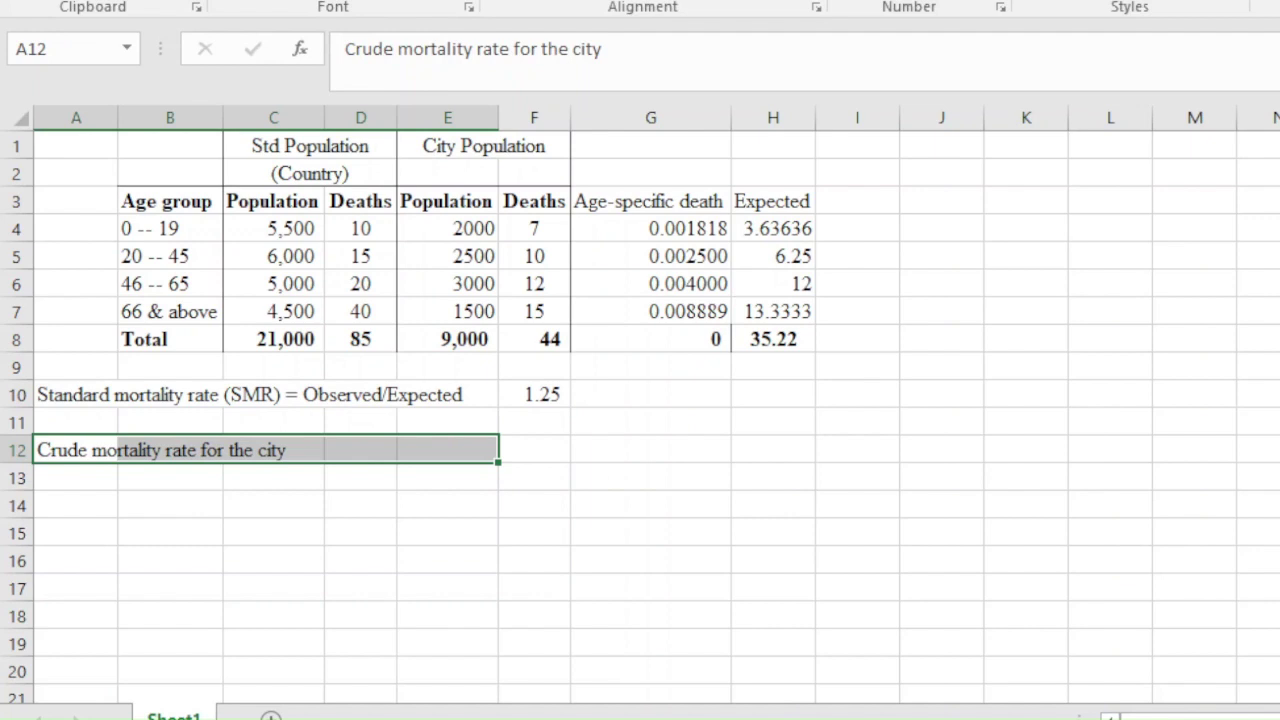
key(alt+h)
key(m)
key(c)
- Enter the formula =F8/E8 in F12 to compute the city's crude mortality rate
click(534, 450)
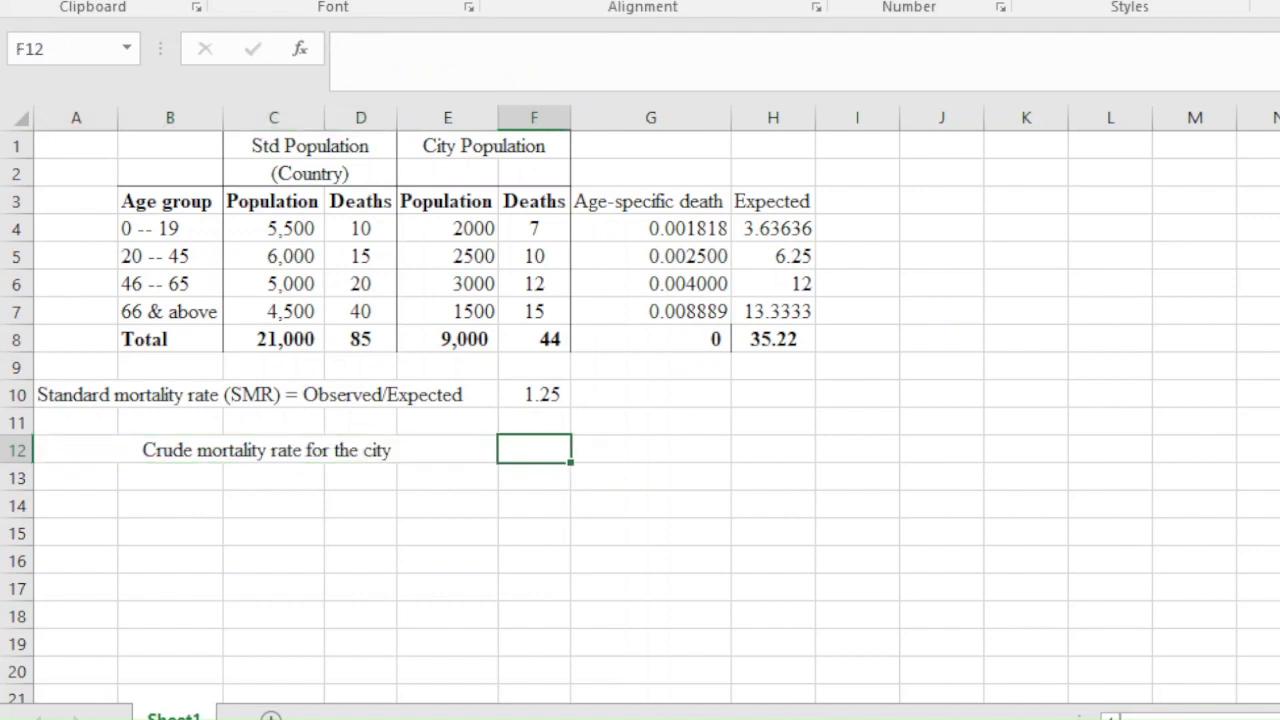
text(=)
key(Up)
key(Up)
key(Up)
key(Up)
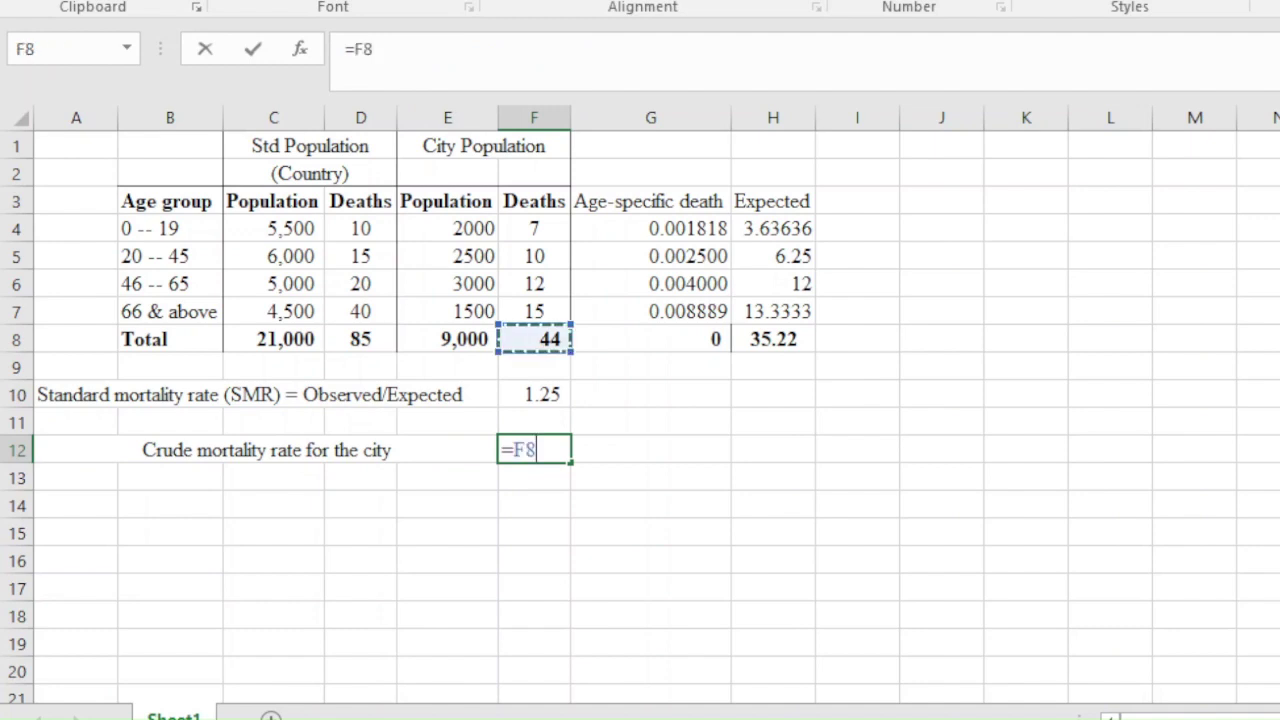
text(/)
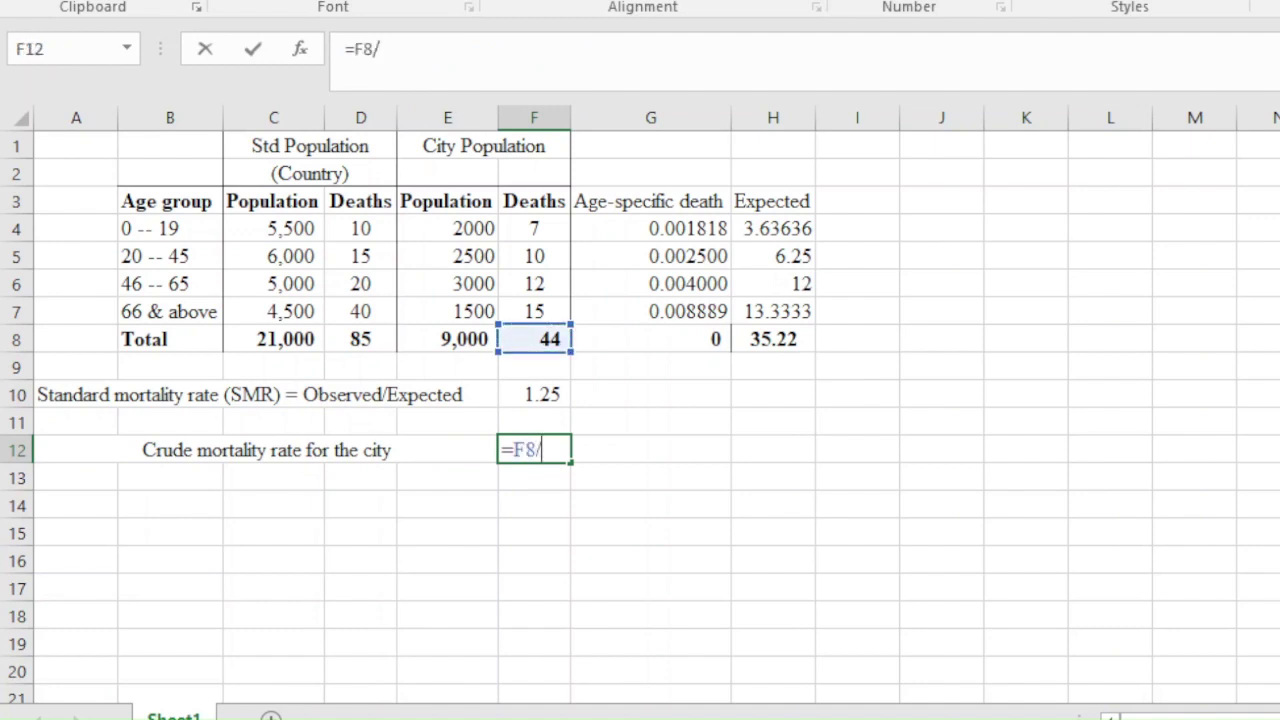
key(Left)
key(Up)
key(Up)
key(Up)
key(Up)
key(Return)
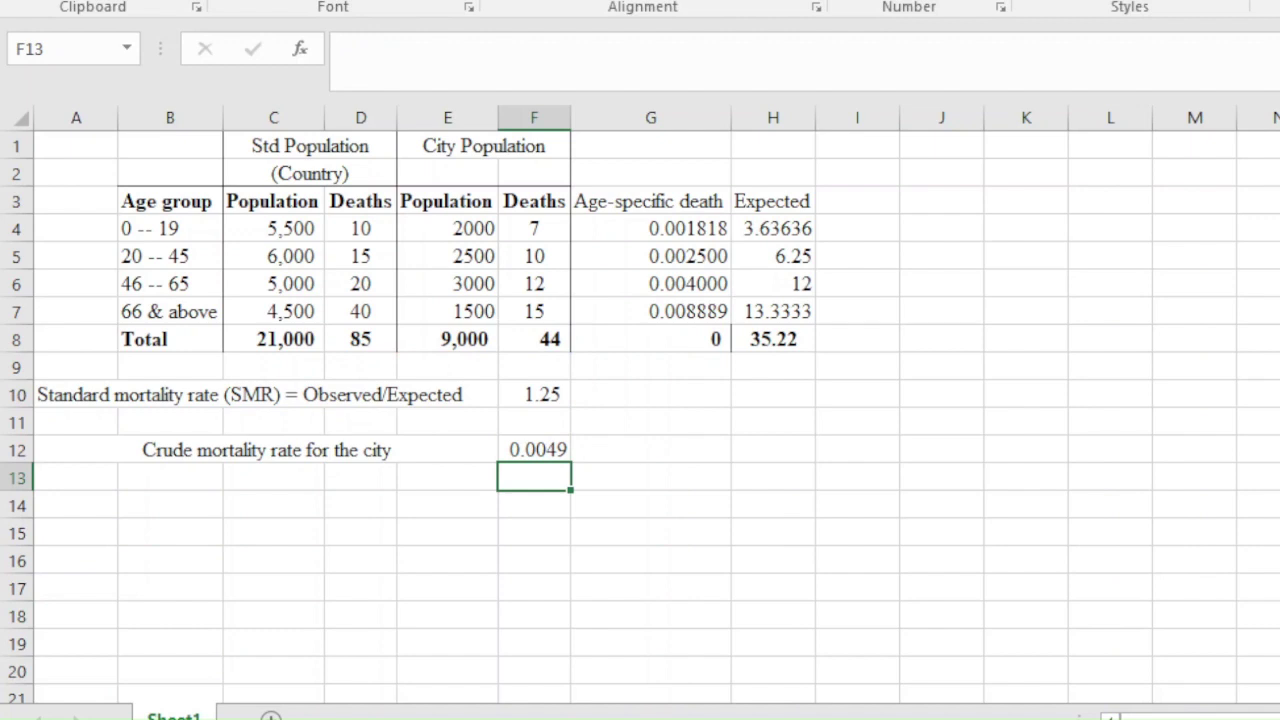
- Show the city's crude mortality rate in F12 with six decimal places
key(Up)
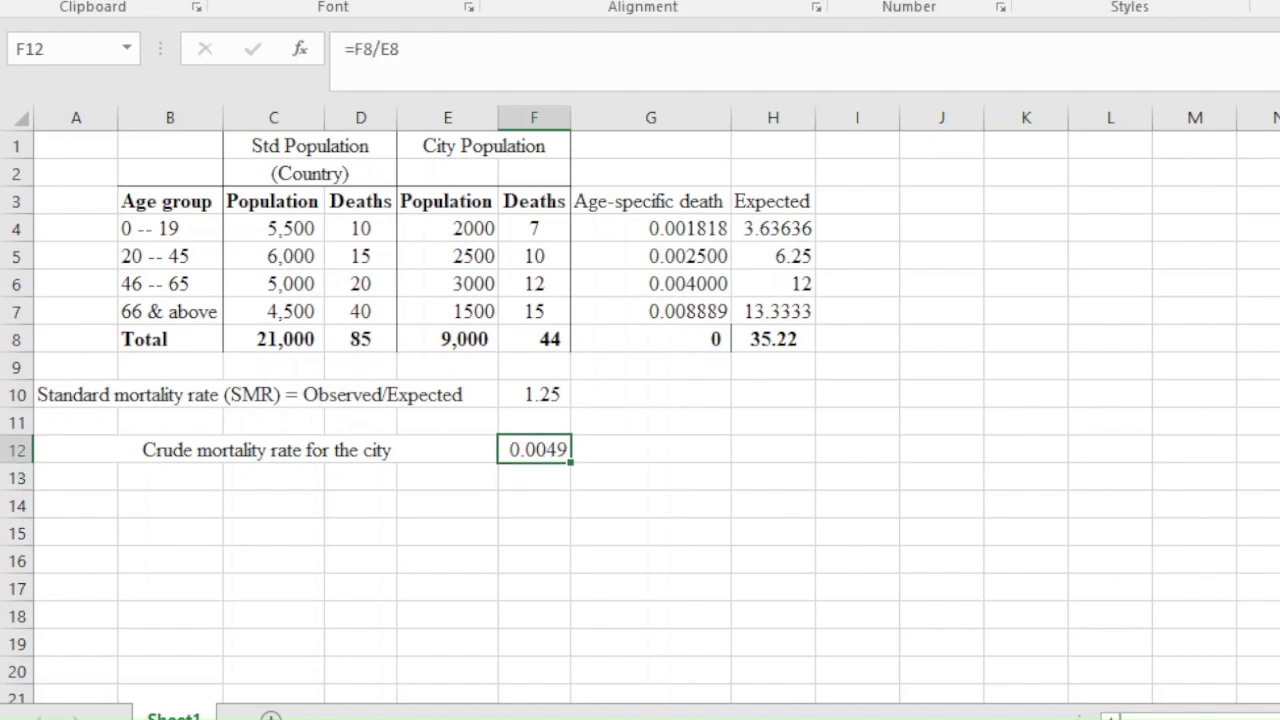
key(alt+h)
key(0)
key(alt+h)
key(0)
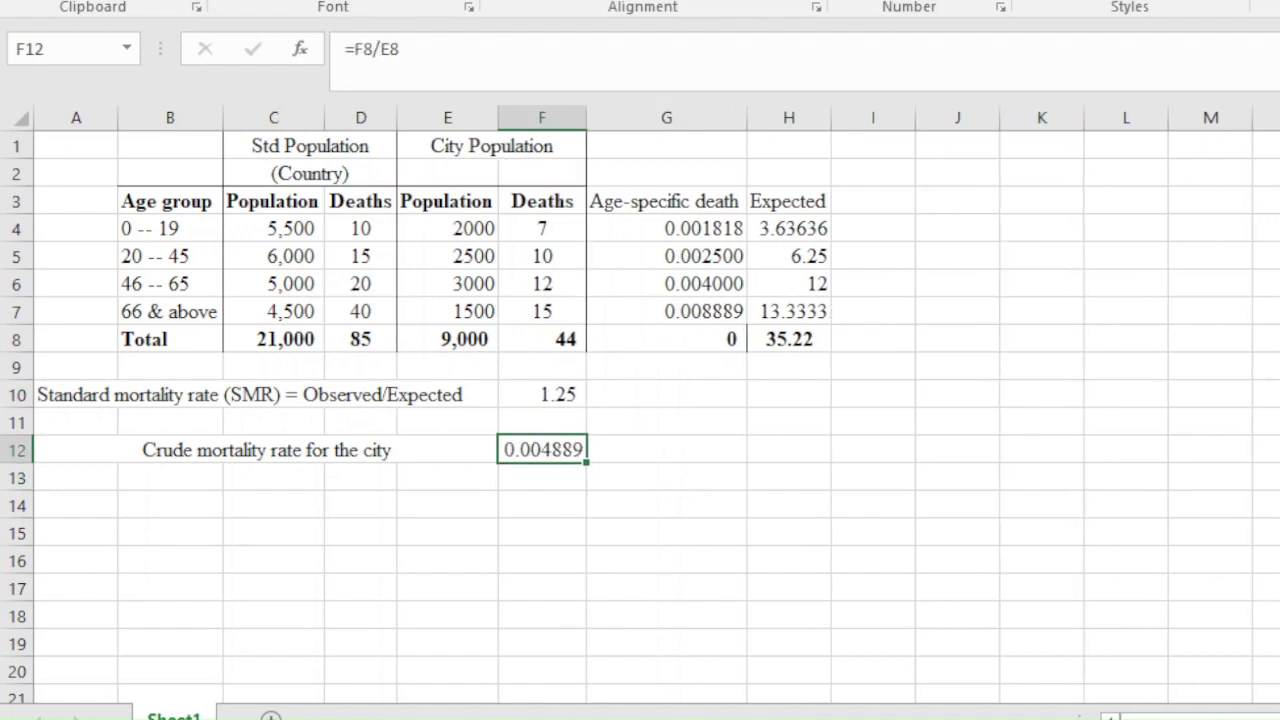
- Show the standard mortality rate in F10 with four decimal places
click(542, 395)
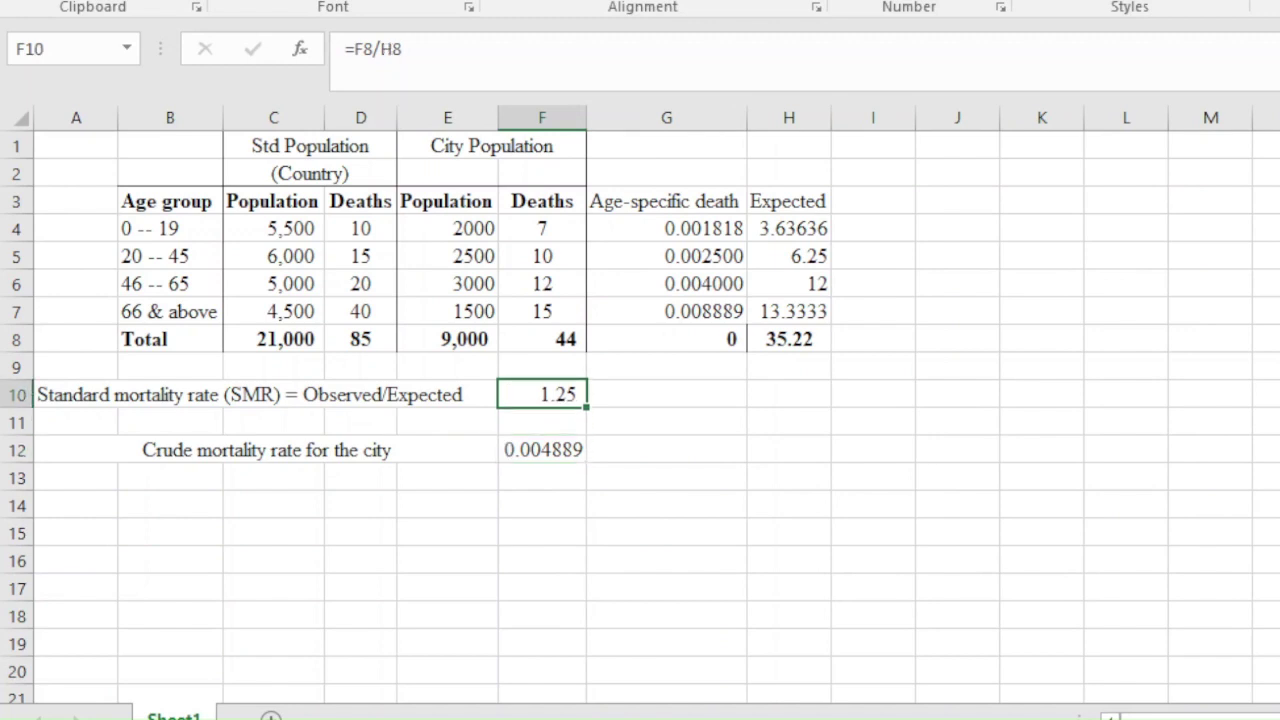
key(alt+h)
key(0)
key(alt+h)
key(0)
- Left-align the crude mortality rate label in the merged cells A12 through E12
click(266, 450)
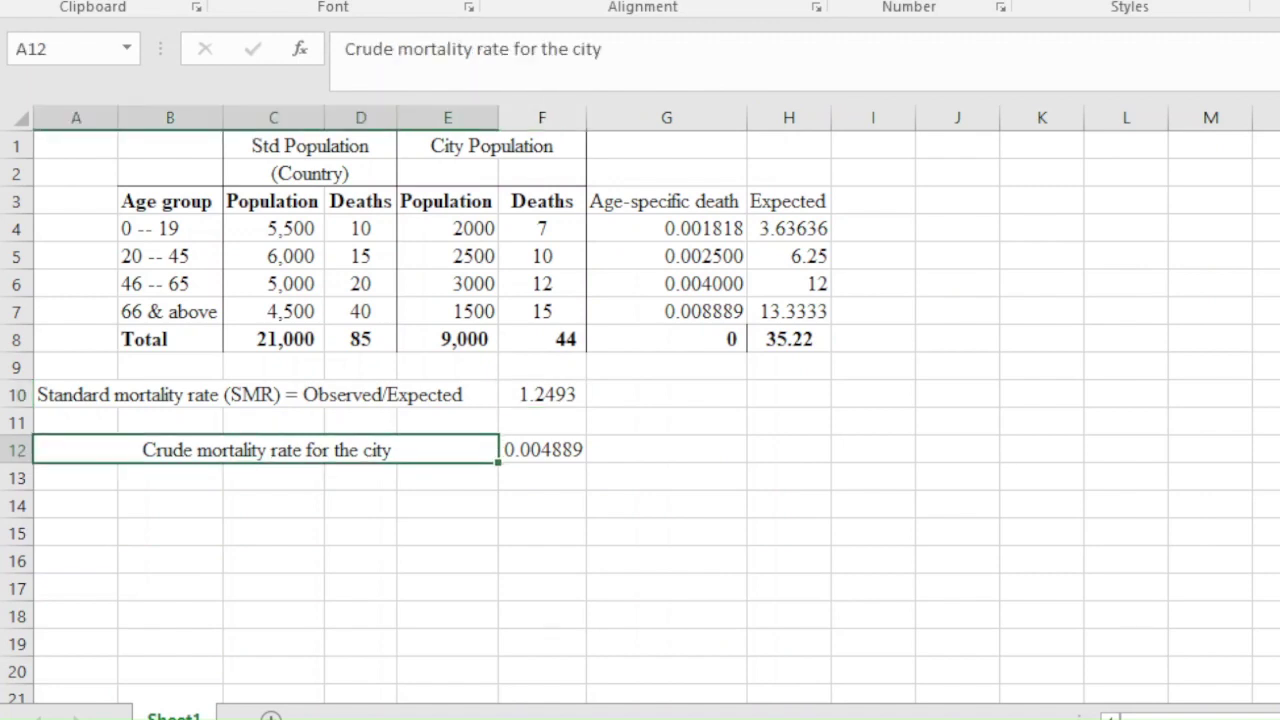
key(alt+h)
key(a)
key(l)
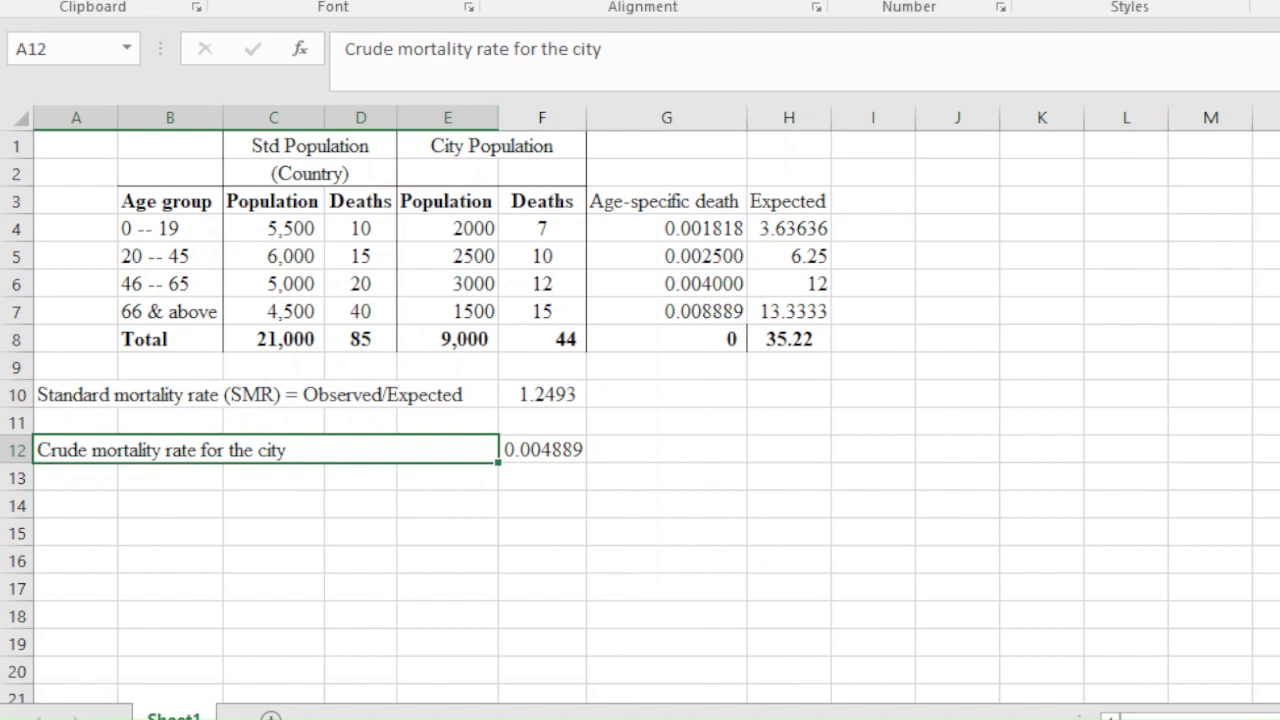
click(76, 505)
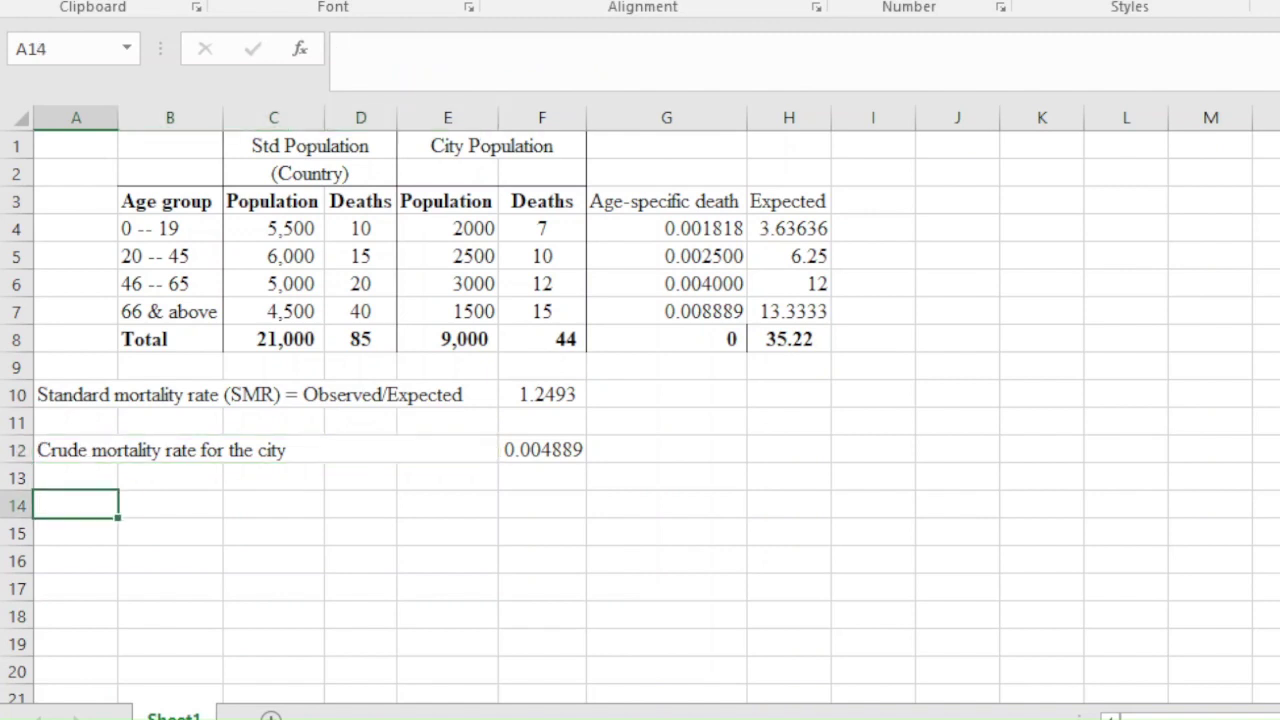
- Merge and center cells A14 through E14 and enter the label "Crude mortality rate for the country"
drag(75, 505, 447, 505)
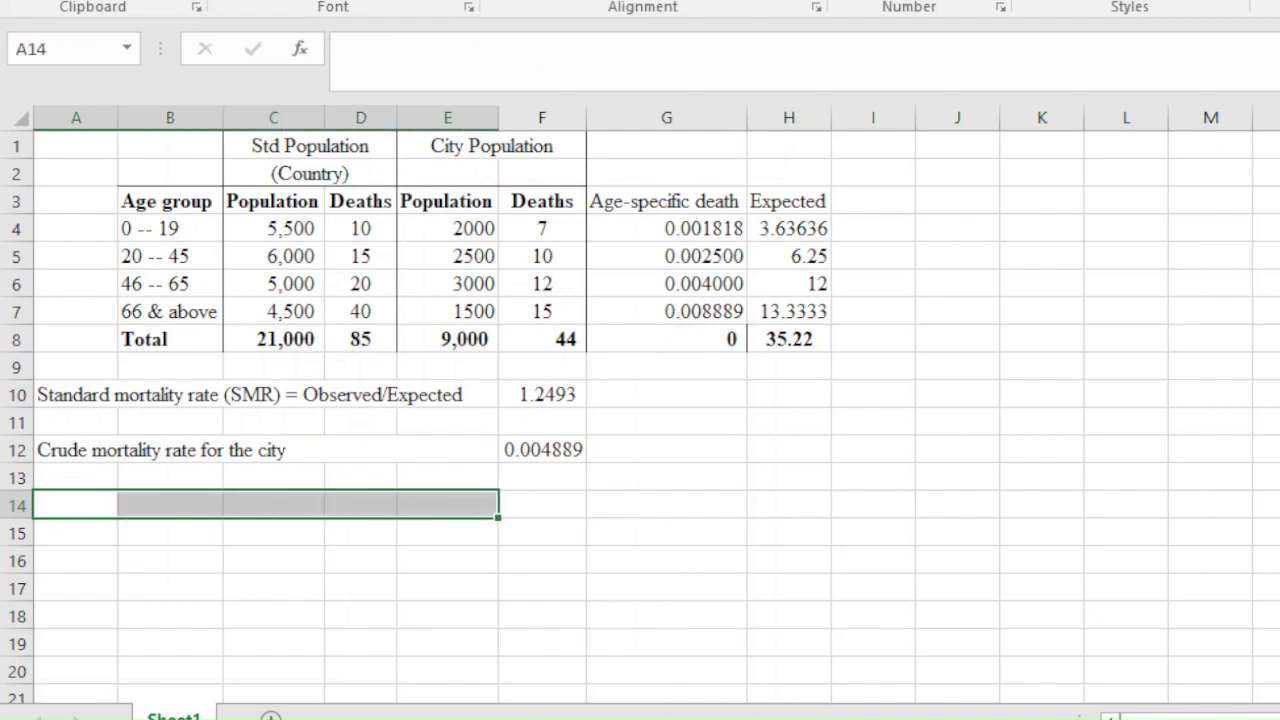
key(alt+h)
text(mc)
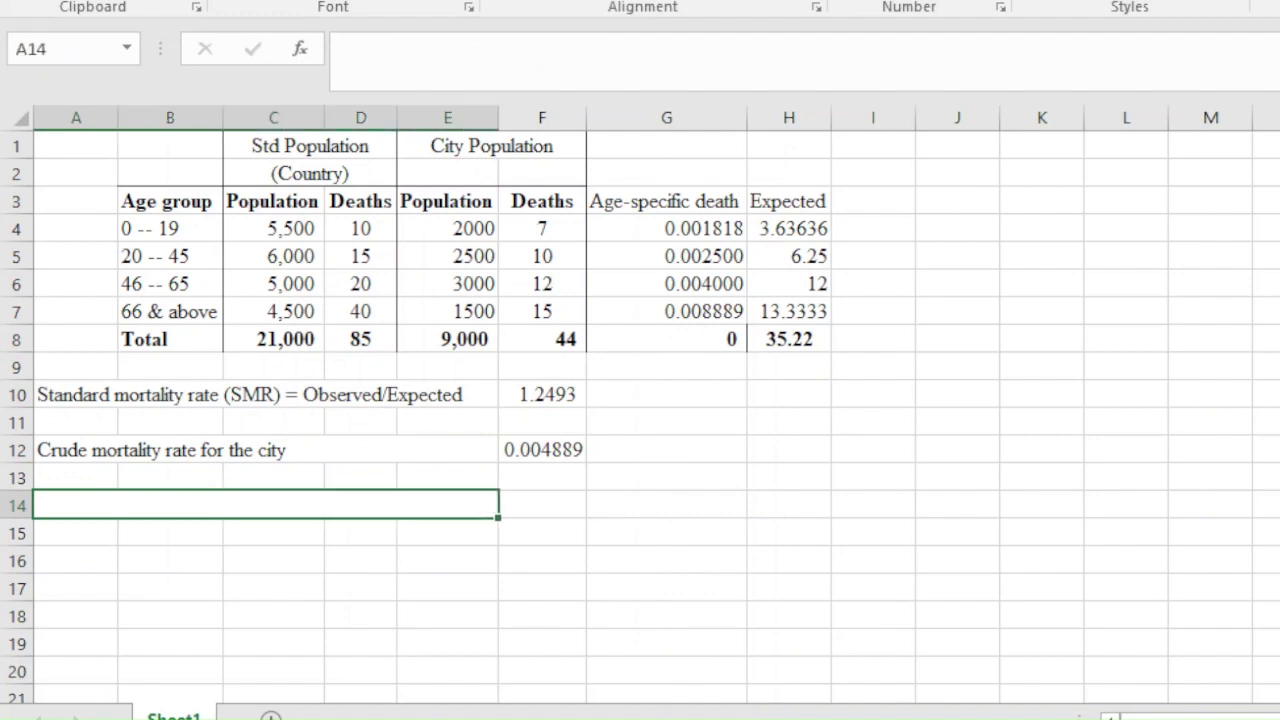
text(Crude mo)
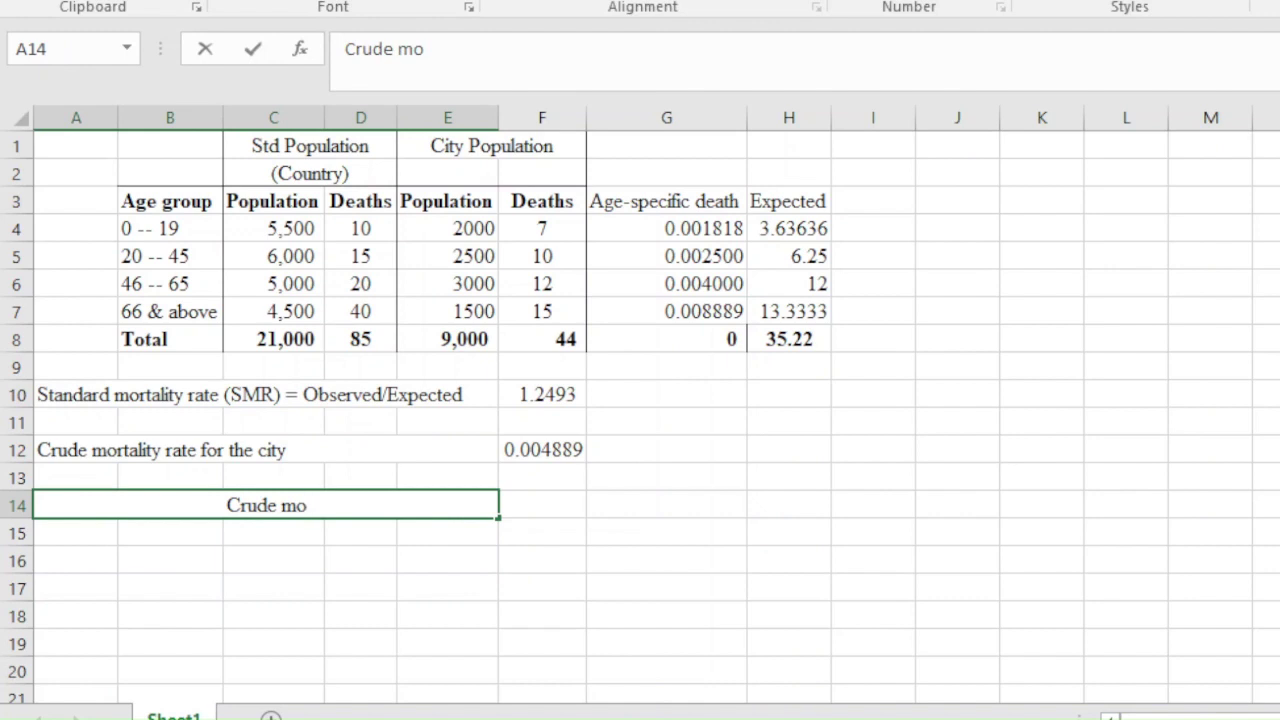
text(rtality rate)
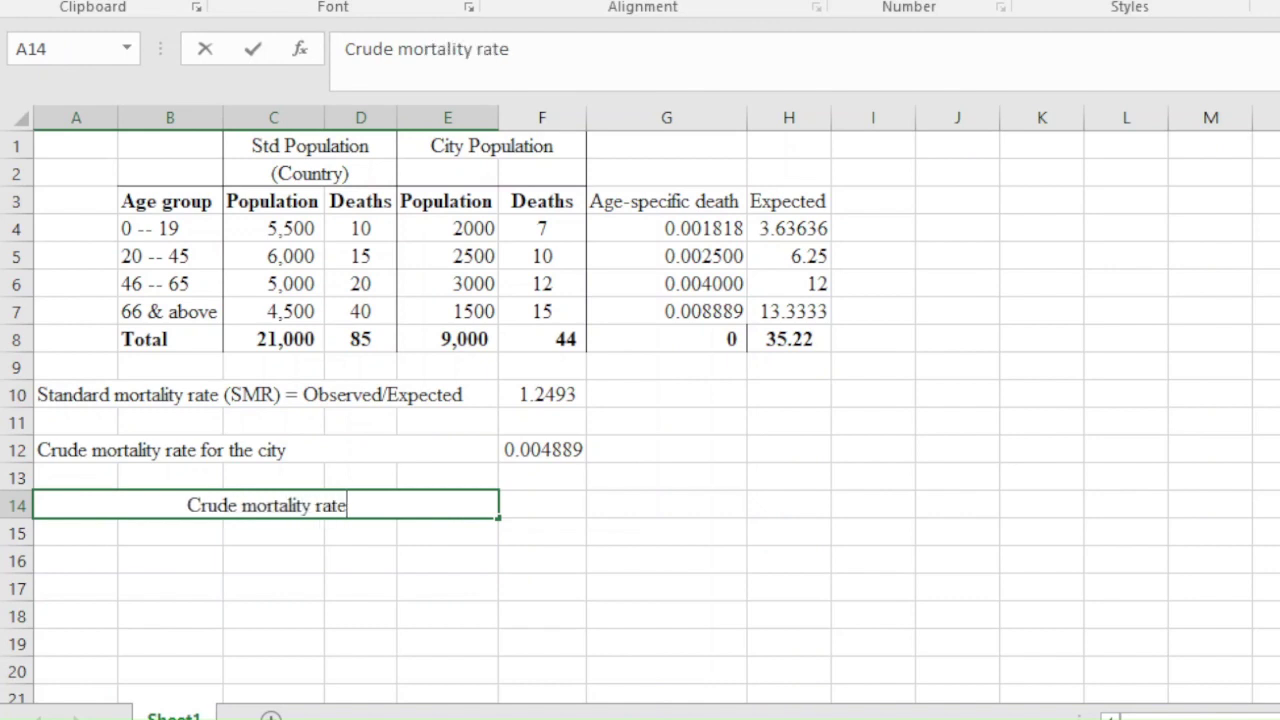
text( for the count)
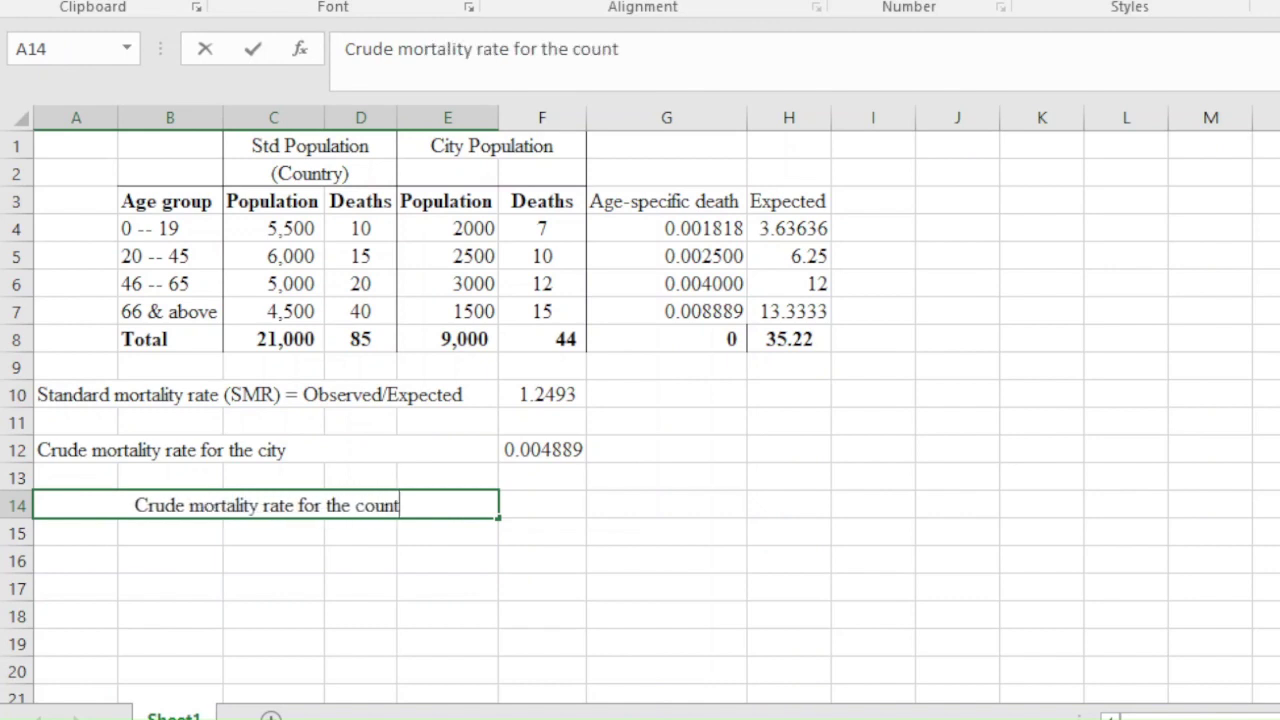
text(ry)
key(Tab)
- Enter the formula =D8/C8 in F14 to compute the country's crude mortality rate
text(=)
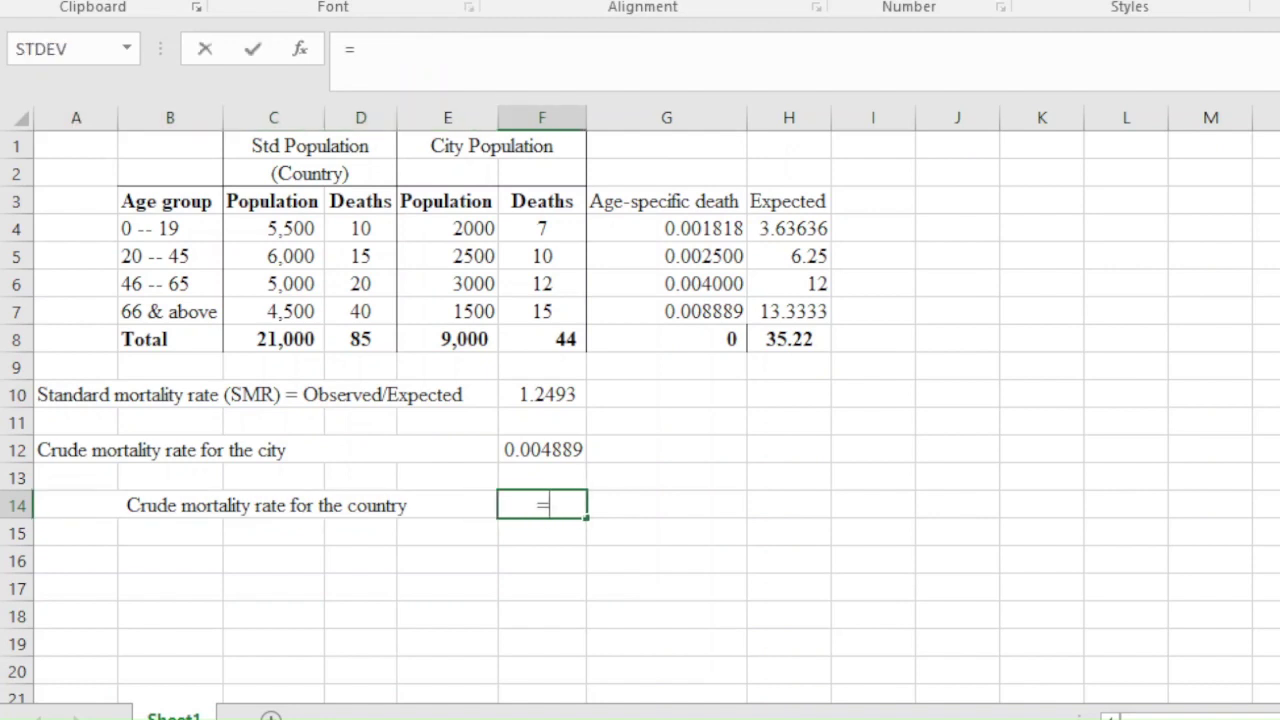
click(360, 339)
text(/)
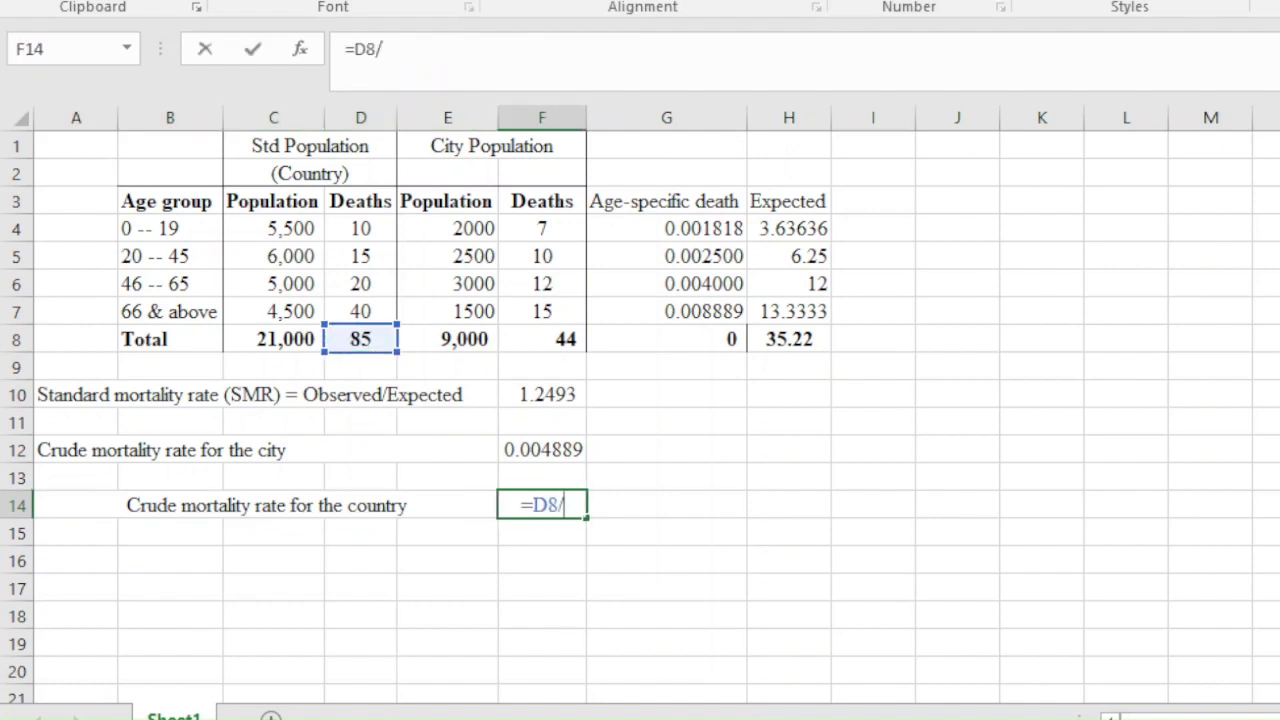
click(273, 339)
key(Return)
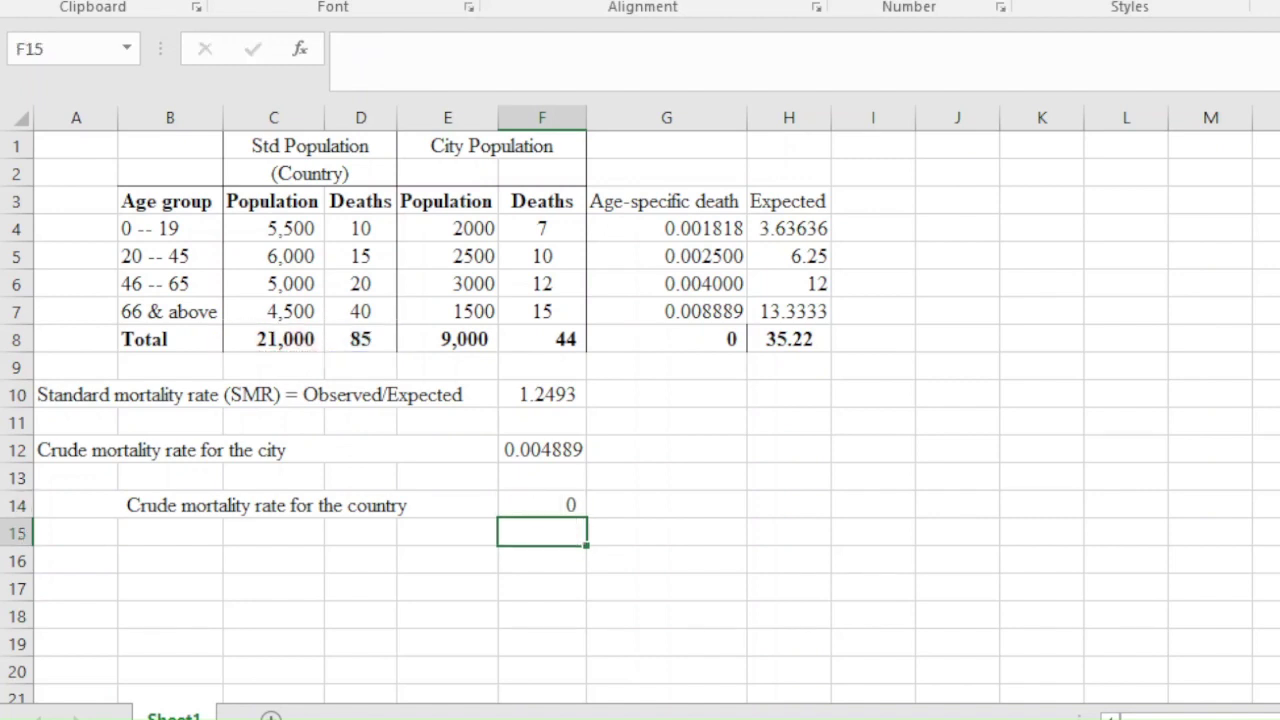
- Show the country's crude mortality rate in F14 with five decimal places
click(542, 505)
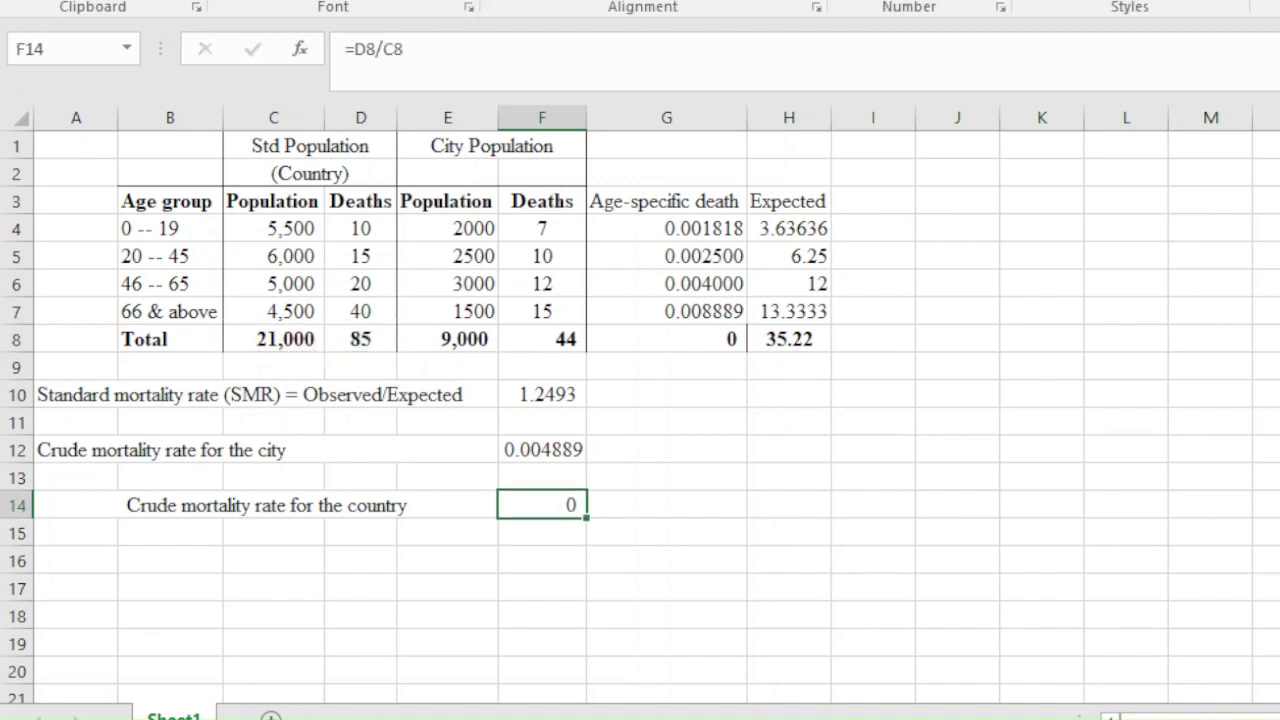
key(alt+h)
key(0)
key(alt+h)
key(0)
key(alt+h)
key(0)
key(alt+h)
key(0)
key(alt+h)
key(0)
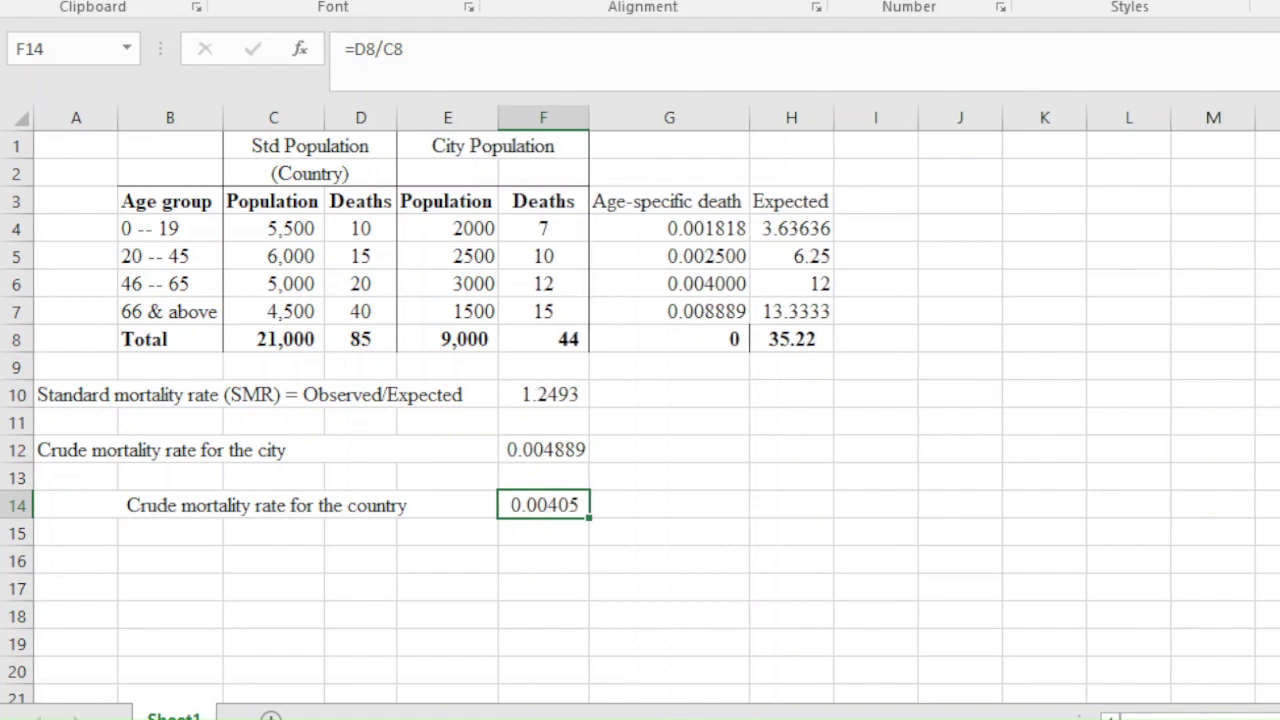
- Left-align the country's crude mortality rate label in the merged cells A14 through E14
click(266, 505)
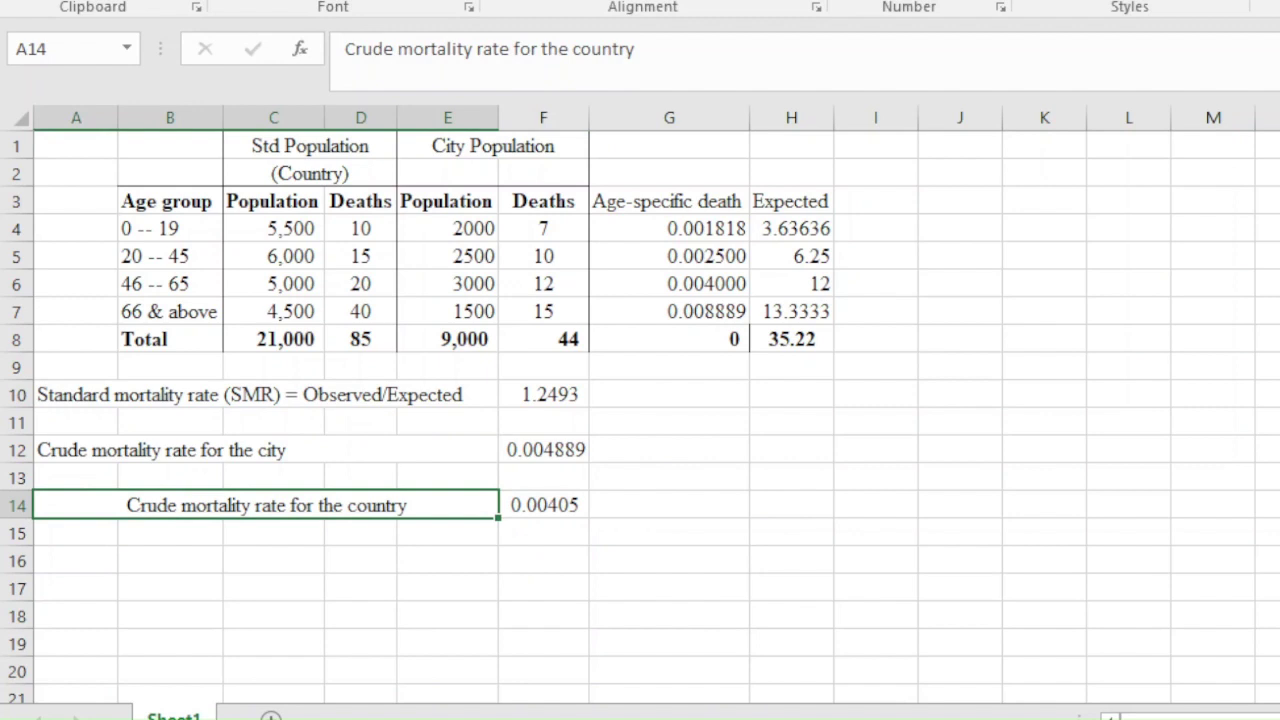
key(alt+h)
key(a)
key(l)
click(360, 560)
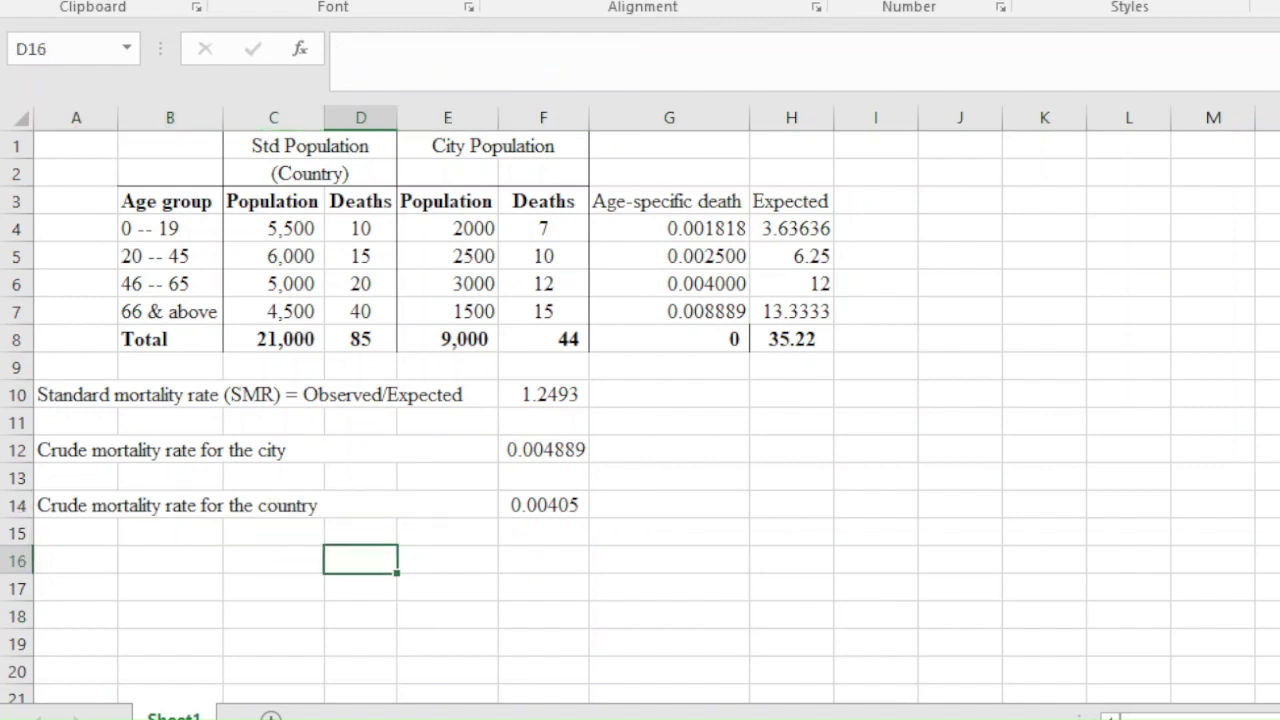
key(Down)
key(Down)
key(Down)
key(Down)
key(Down)
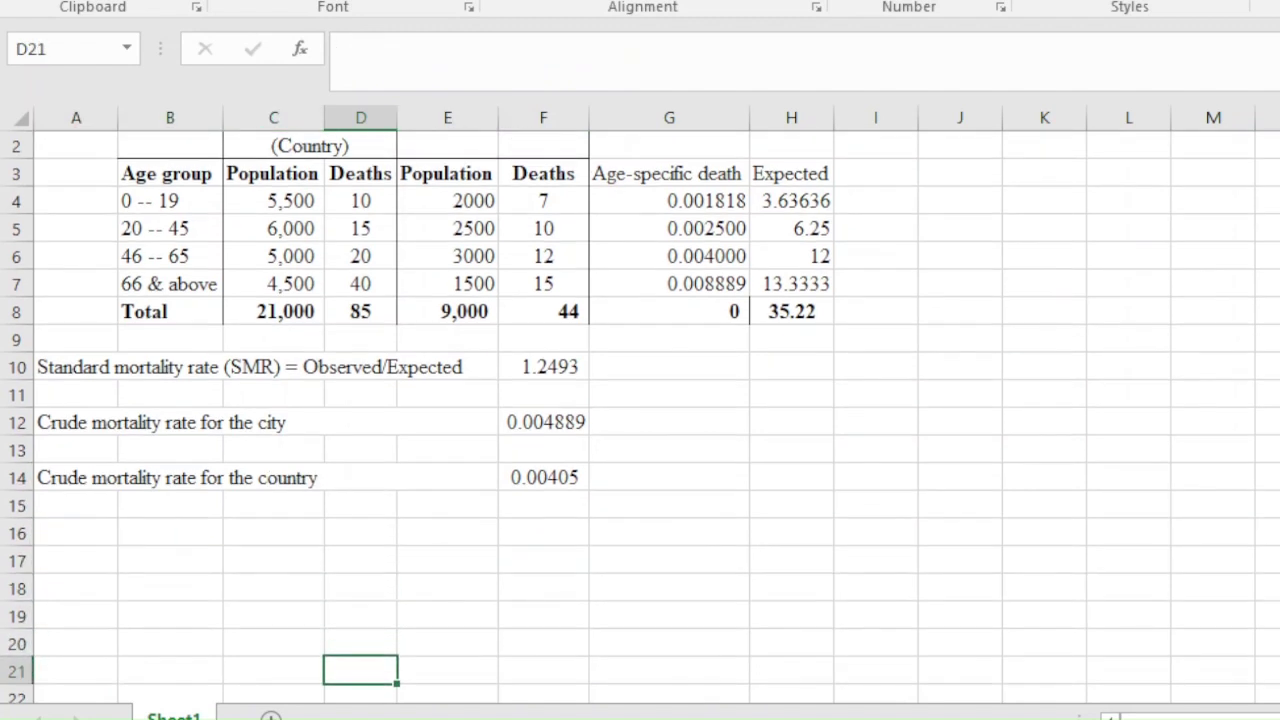
key(Up)
key(Up)
key(Up)
key(Up)
key(Up)
key(Up)
key(Up)
key(Up)
key(Up)
key(Up)
key(Up)
key(Up)
key(Up)
key(Up)
key(Up)
key(Up)
key(Up)
key(Up)
key(Up)
key(Up)
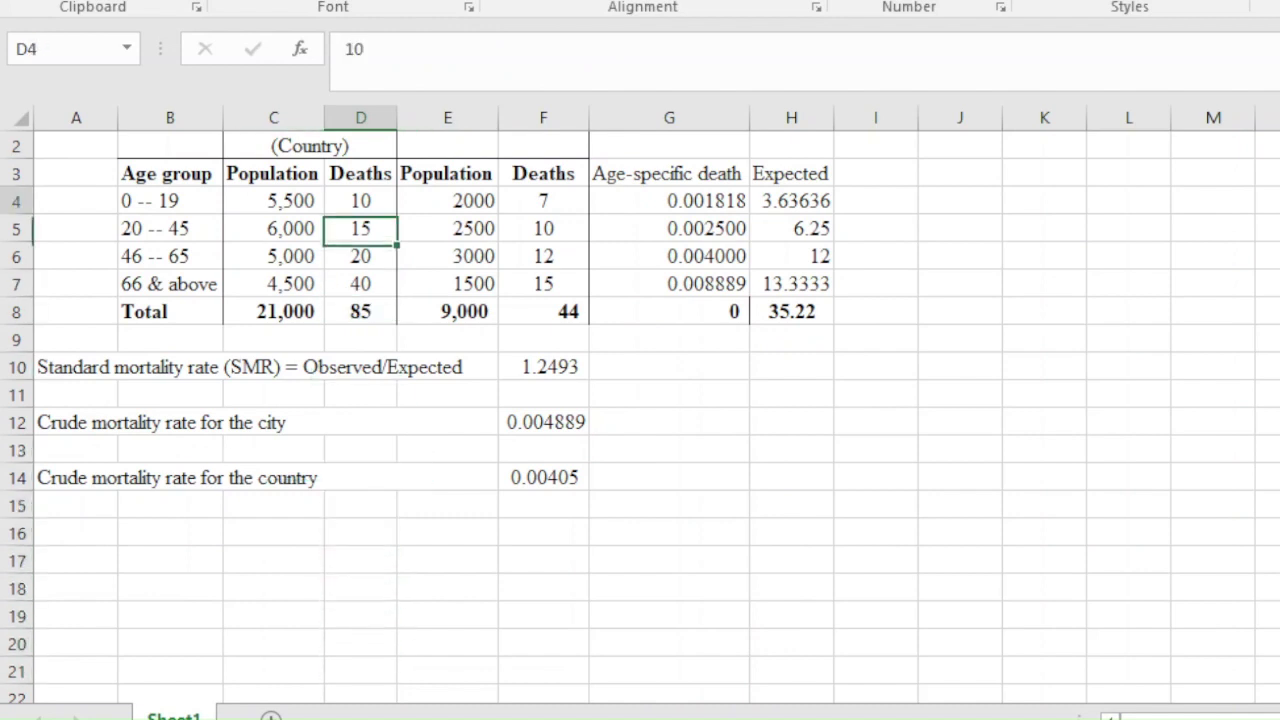
- Delete the blank rows separating the SMR, city crude rate and country crude rate lines
click(17, 423)
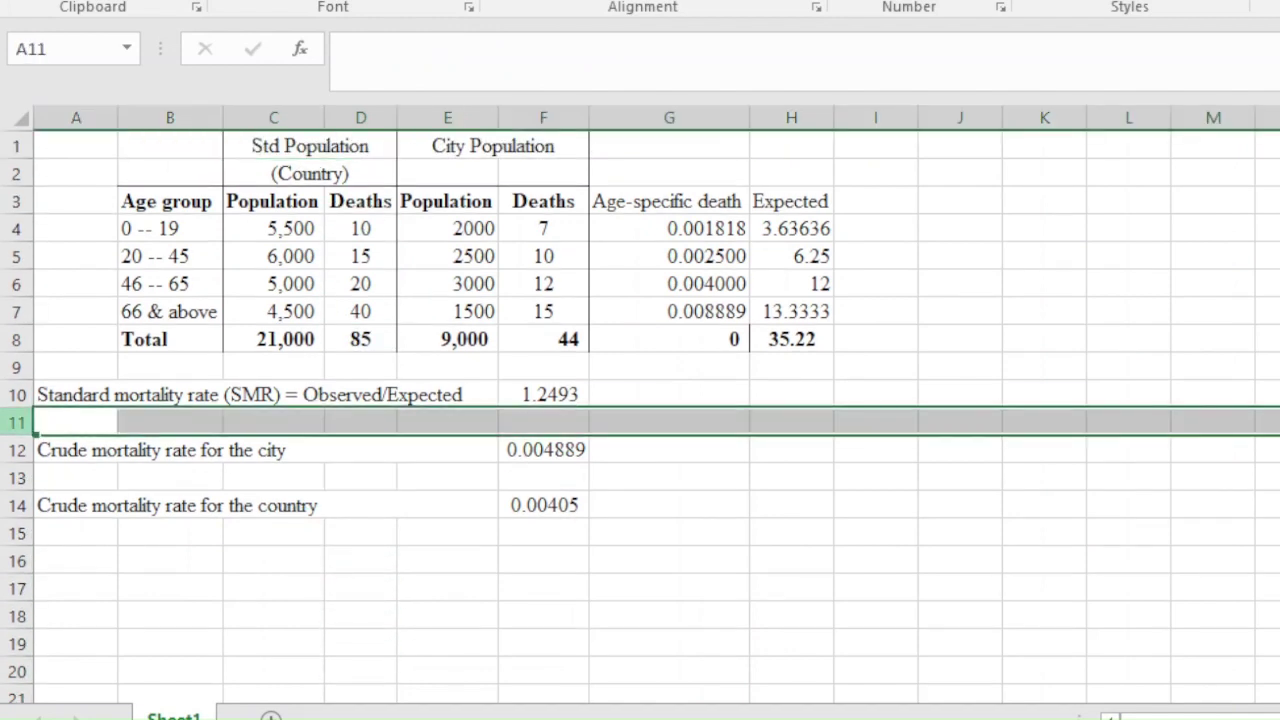
key(ctrl+minus)
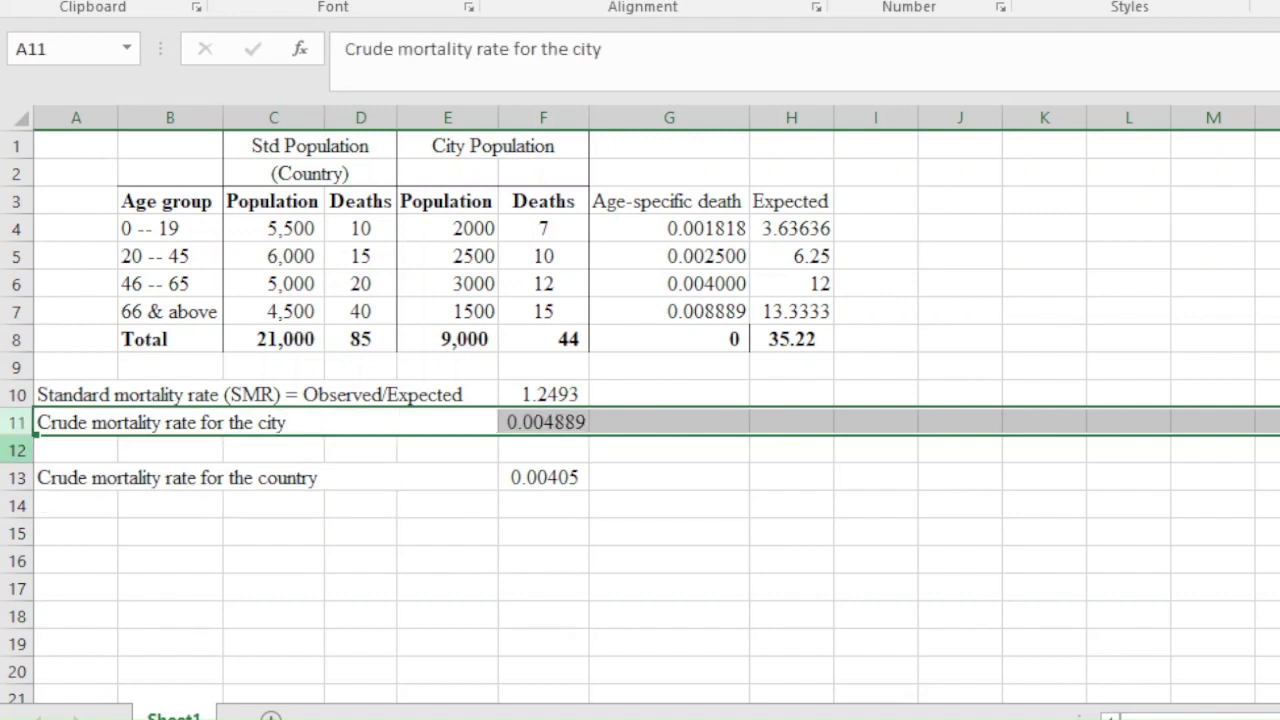
click(17, 450)
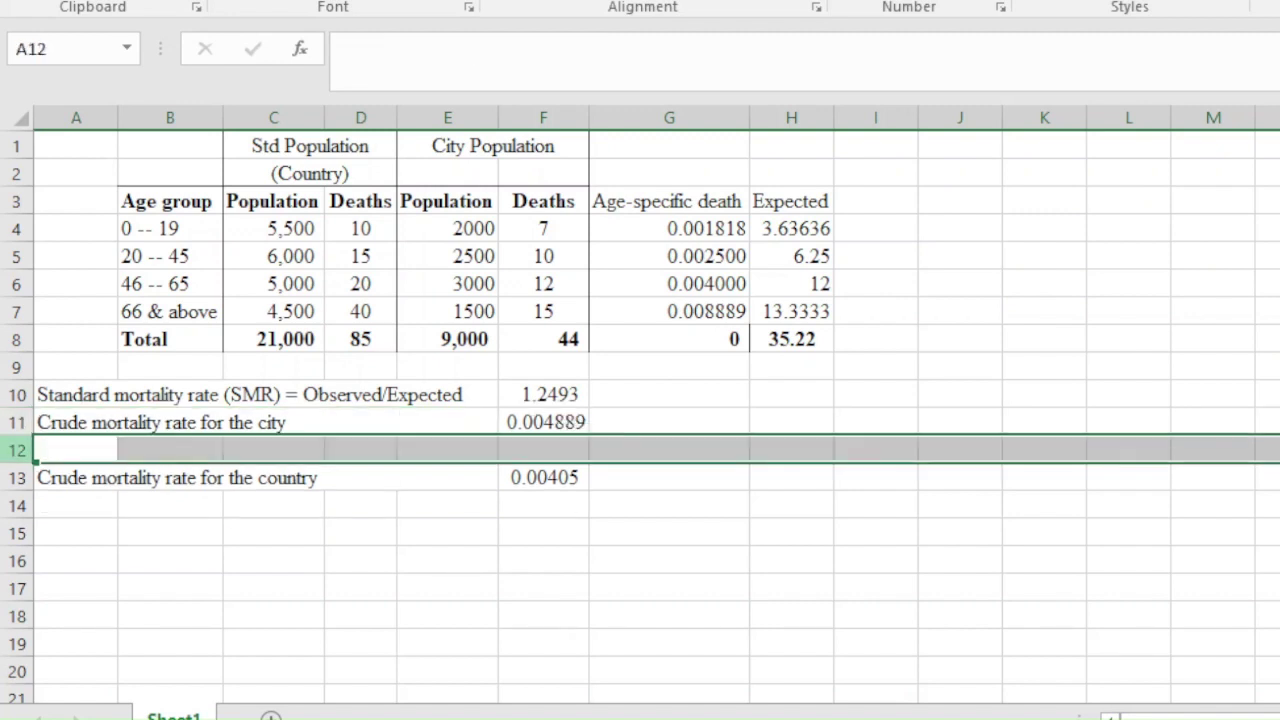
key(ctrl+minus)
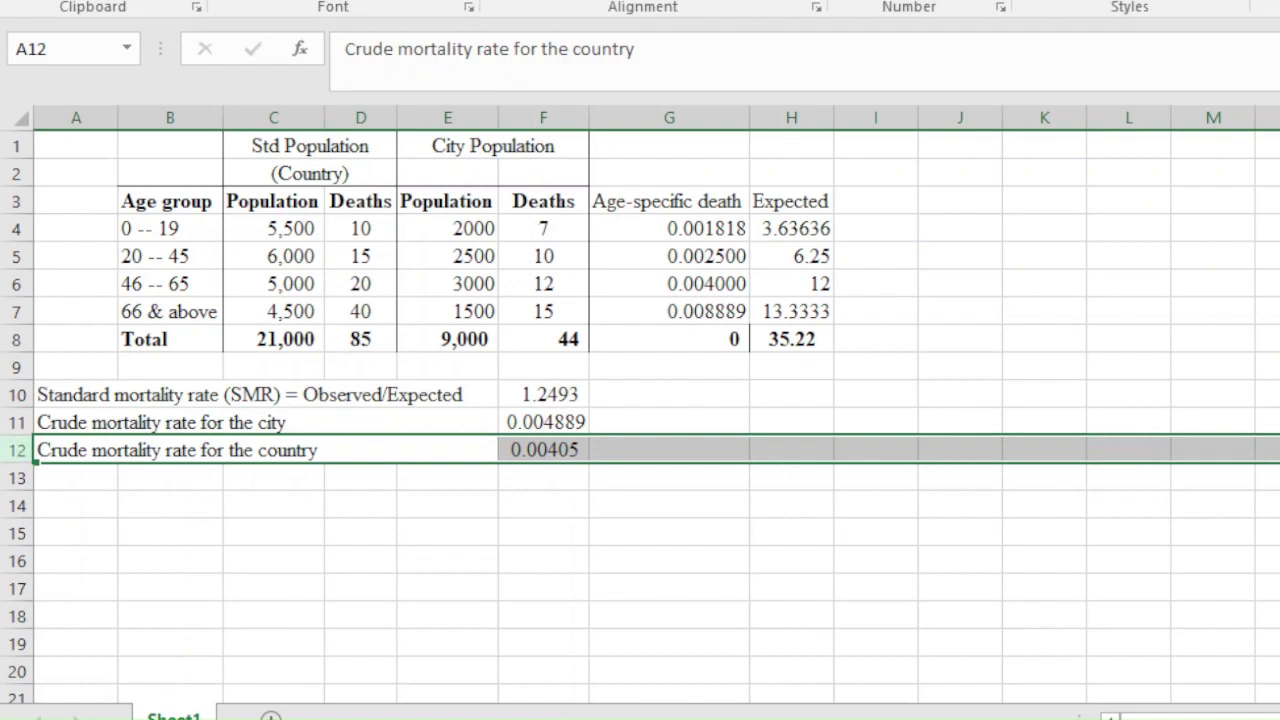
- Merge and center cells A13 through E13 and enter the label "Directly SMR"
key(Down)
key(shift+Right)
key(shift+Right)
key(shift+Right)
key(shift+Right)
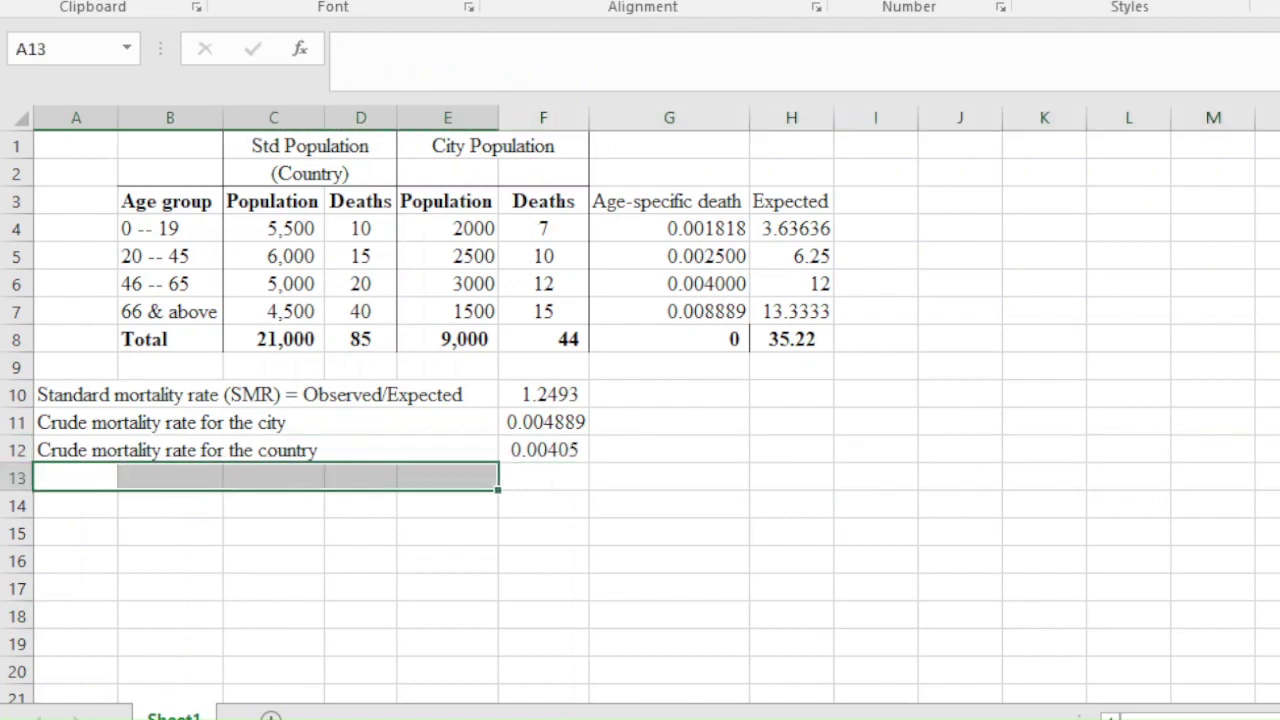
key(alt+h)
text(mc)
text(Directly )
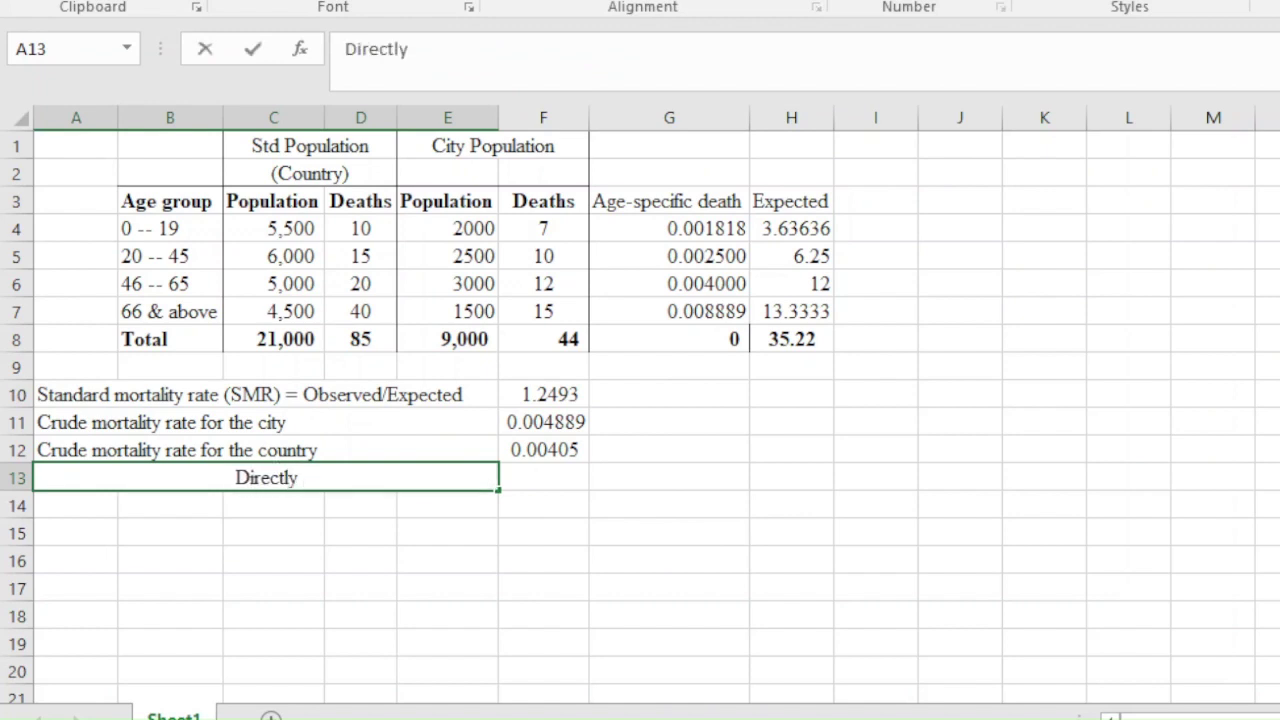
text(SMR)
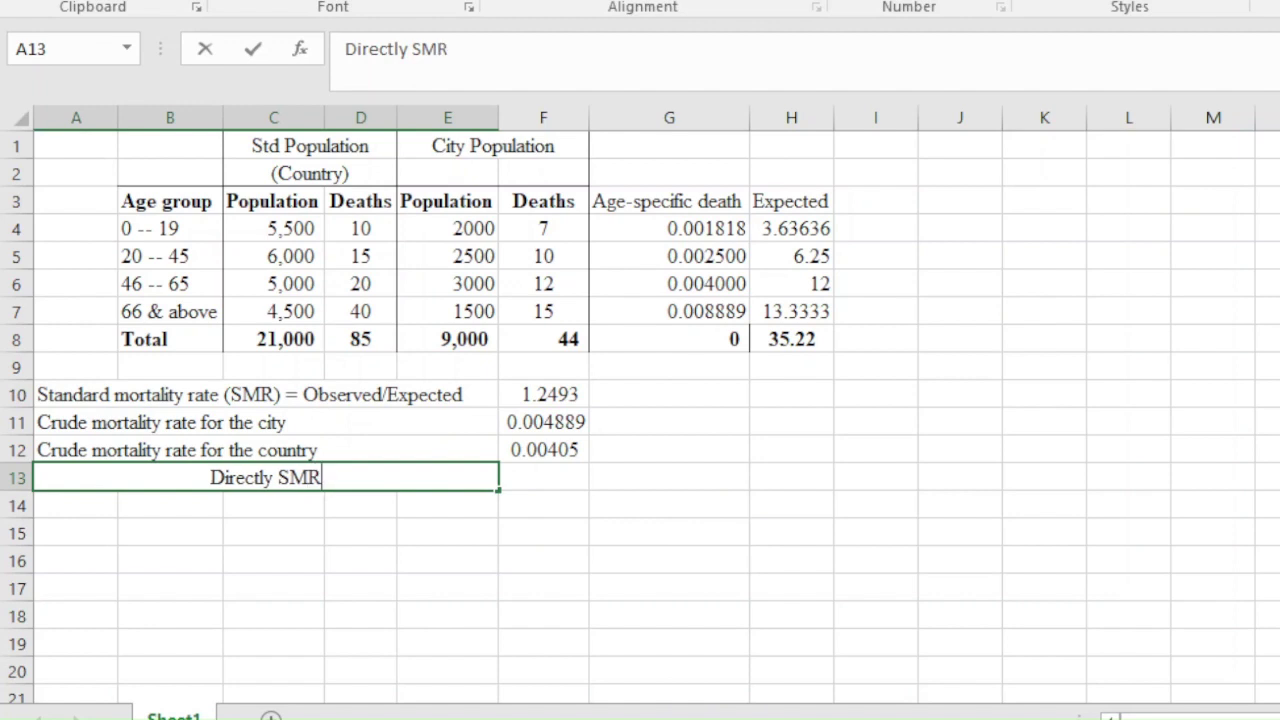
key(Tab)
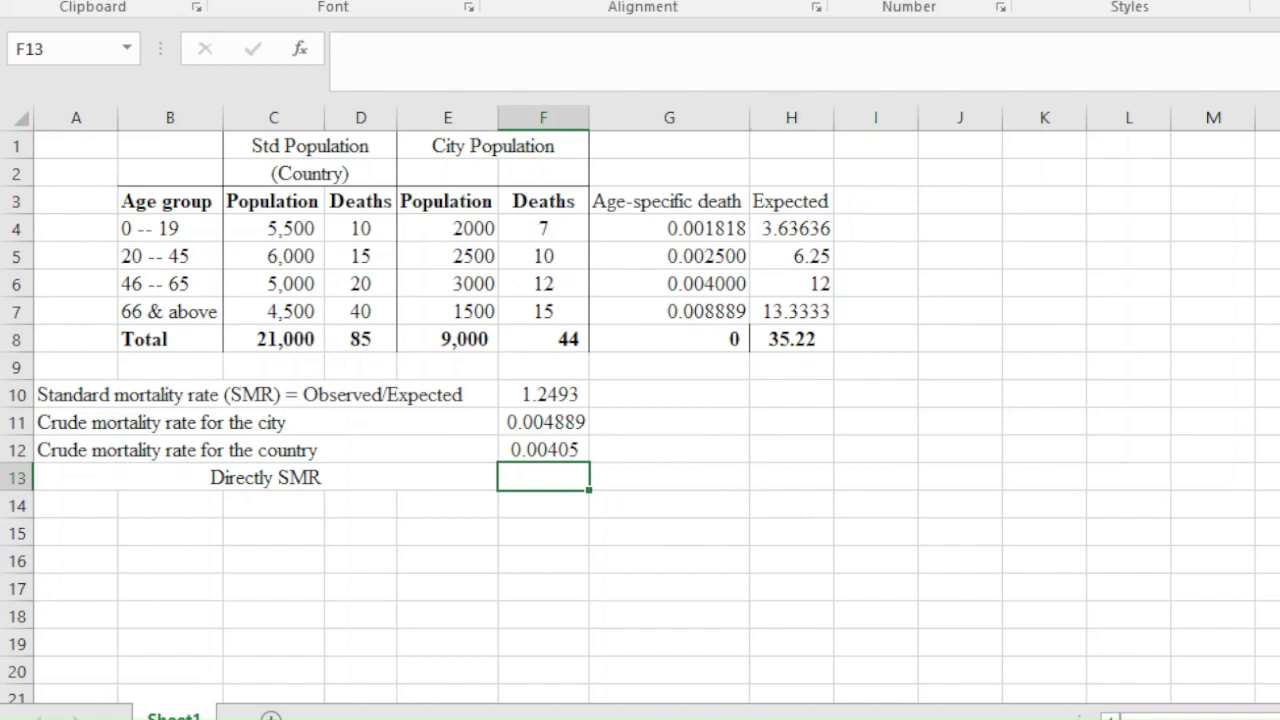
- Add a right border to the range G1 through H8
click(669, 146)
drag(669, 145, 791, 339)
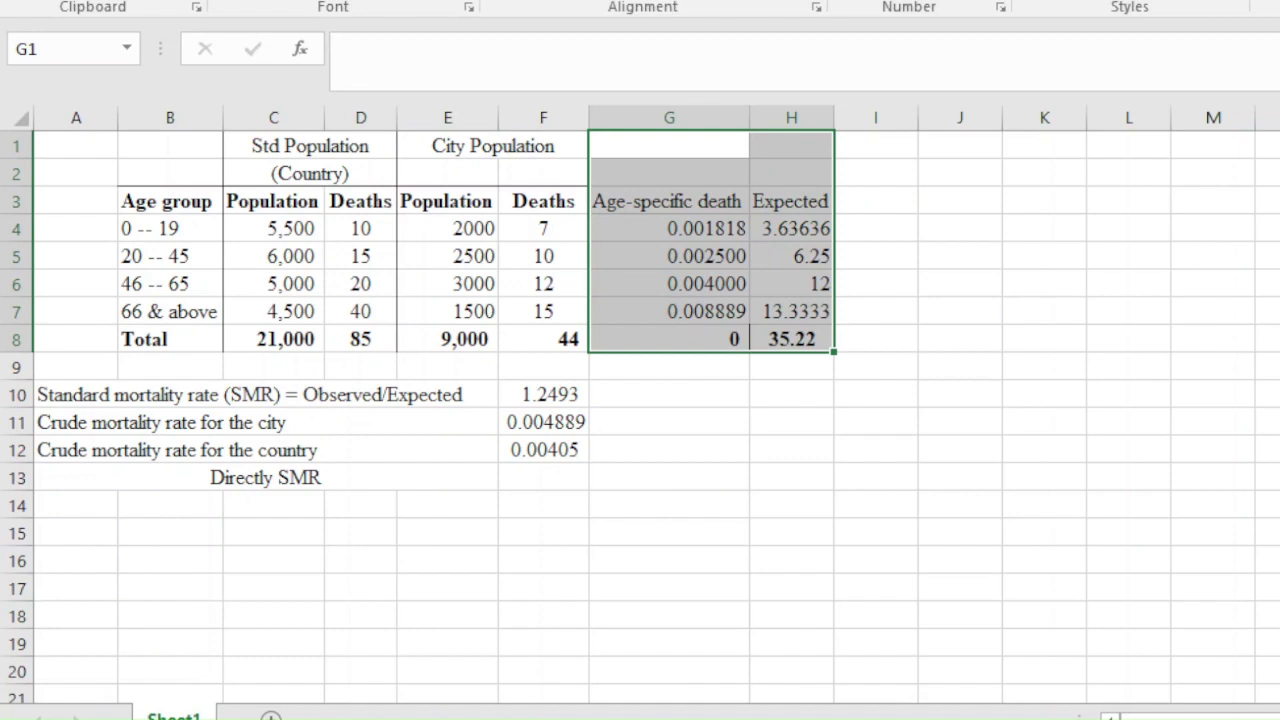
click(669, 145)
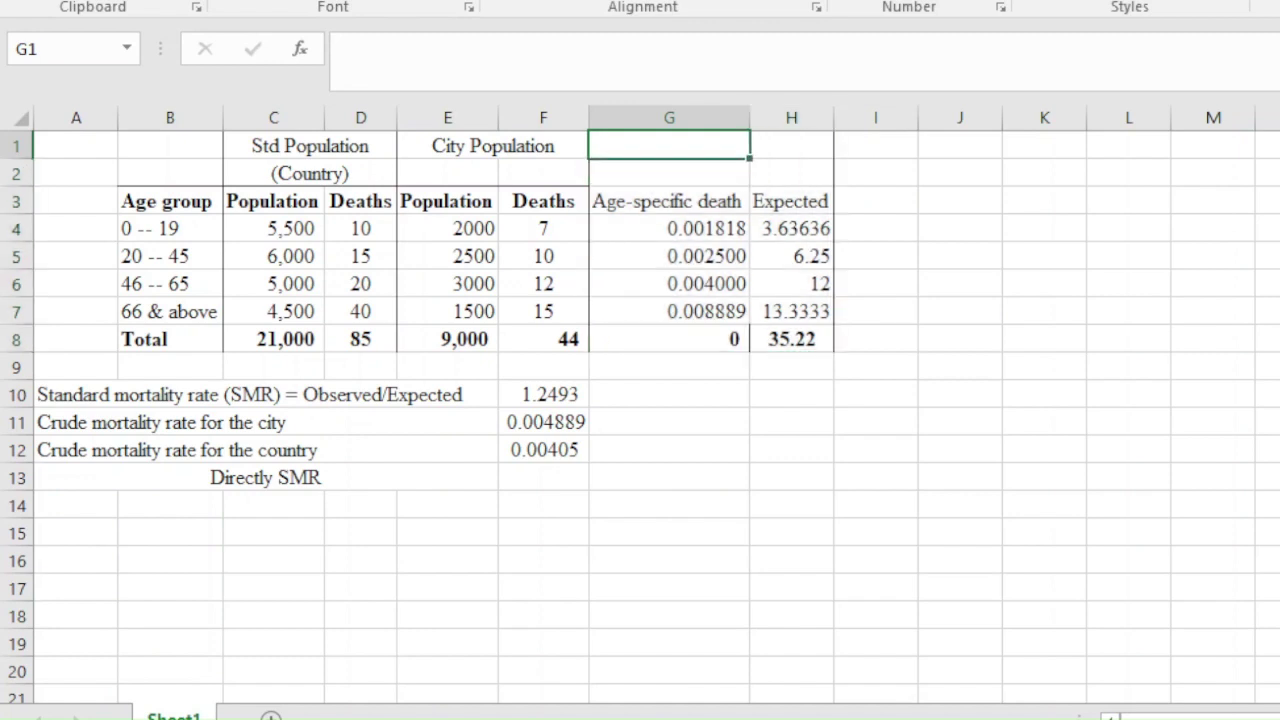
- Merge and center cells G1 and H1 and enter the heading "Based on std pop"
drag(669, 145, 791, 145)
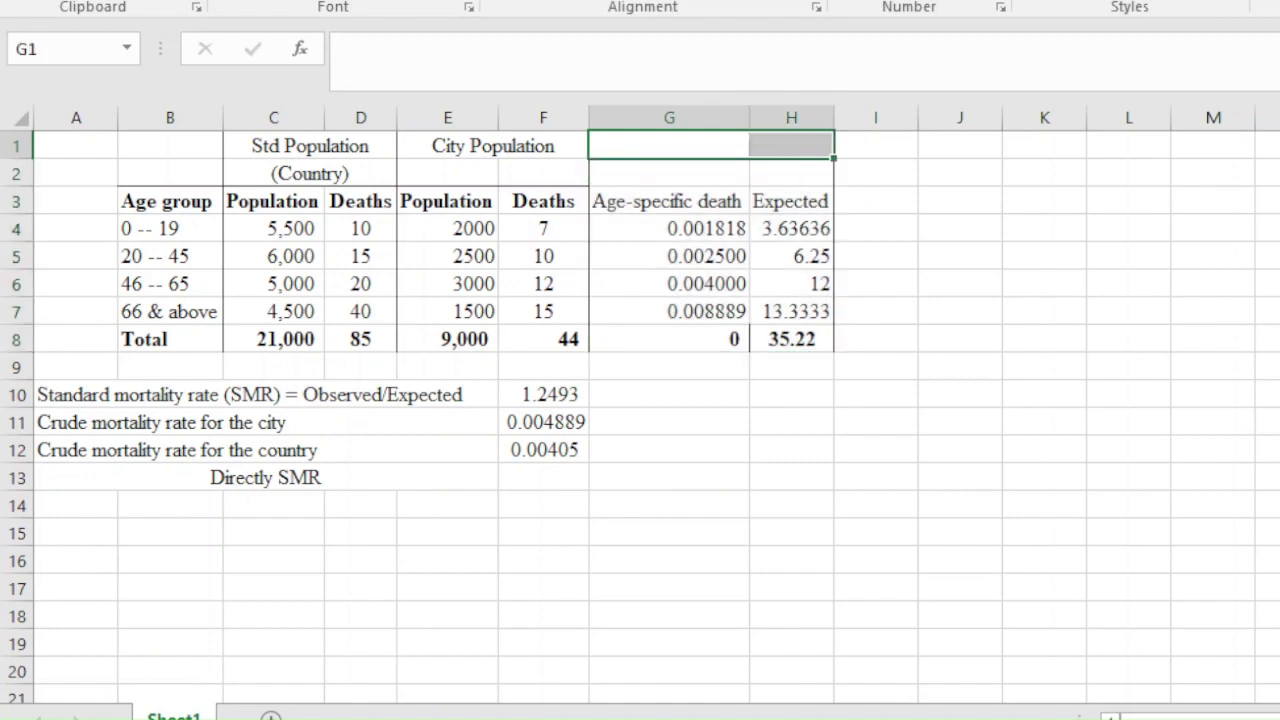
key(alt+h)
text(mc)
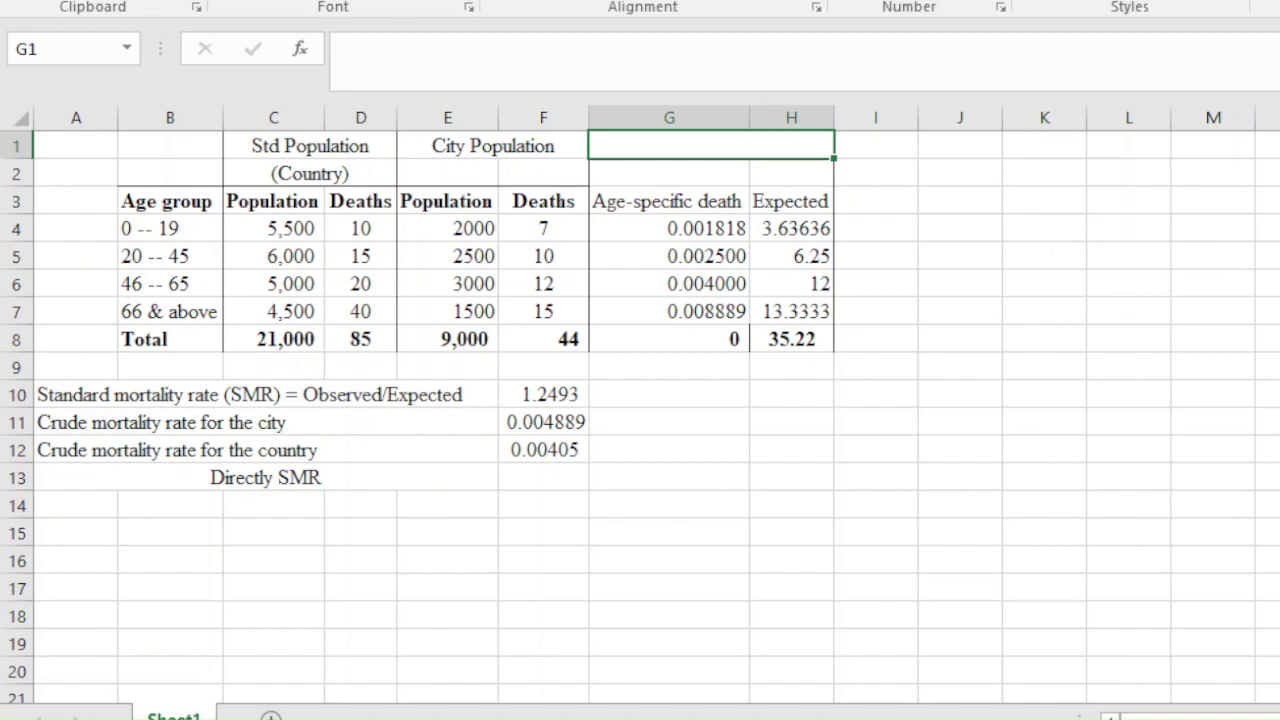
text(Based on )
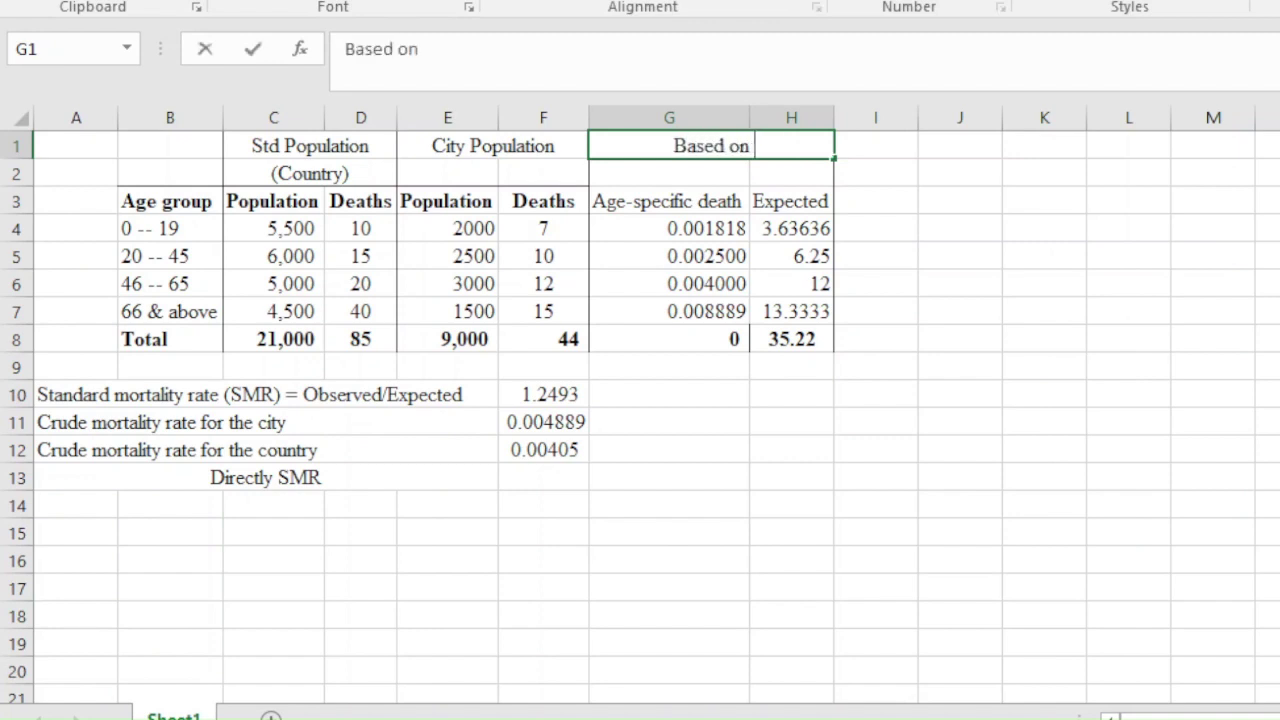
text(std pop)
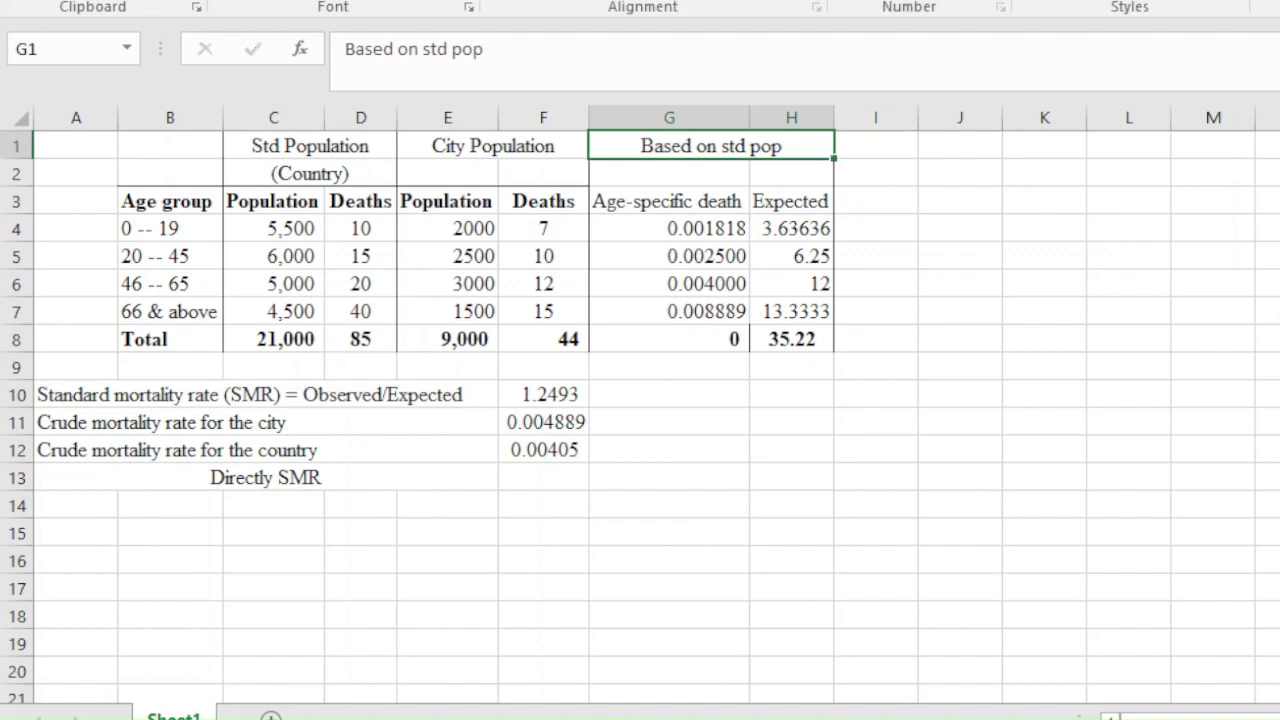
key(Return)
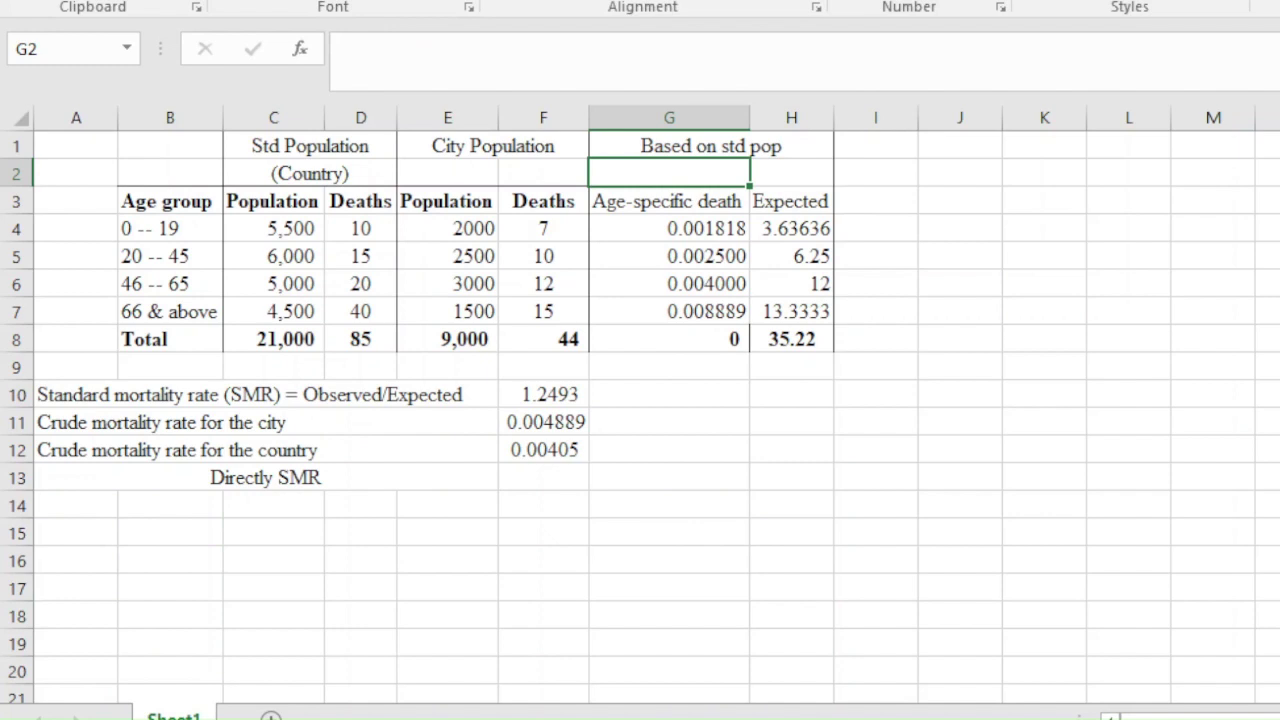
- Enter the column heading "Age-specific death rate for the city" in I3
click(876, 173)
click(876, 201)
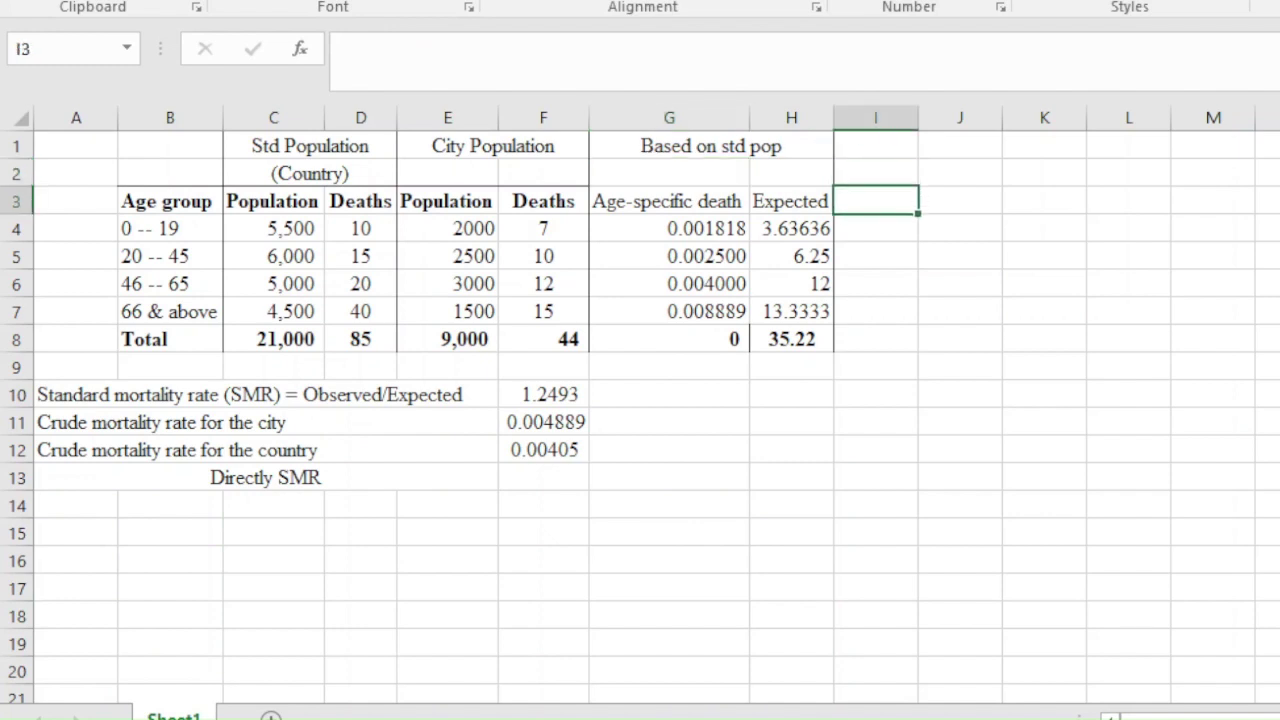
text(Age)
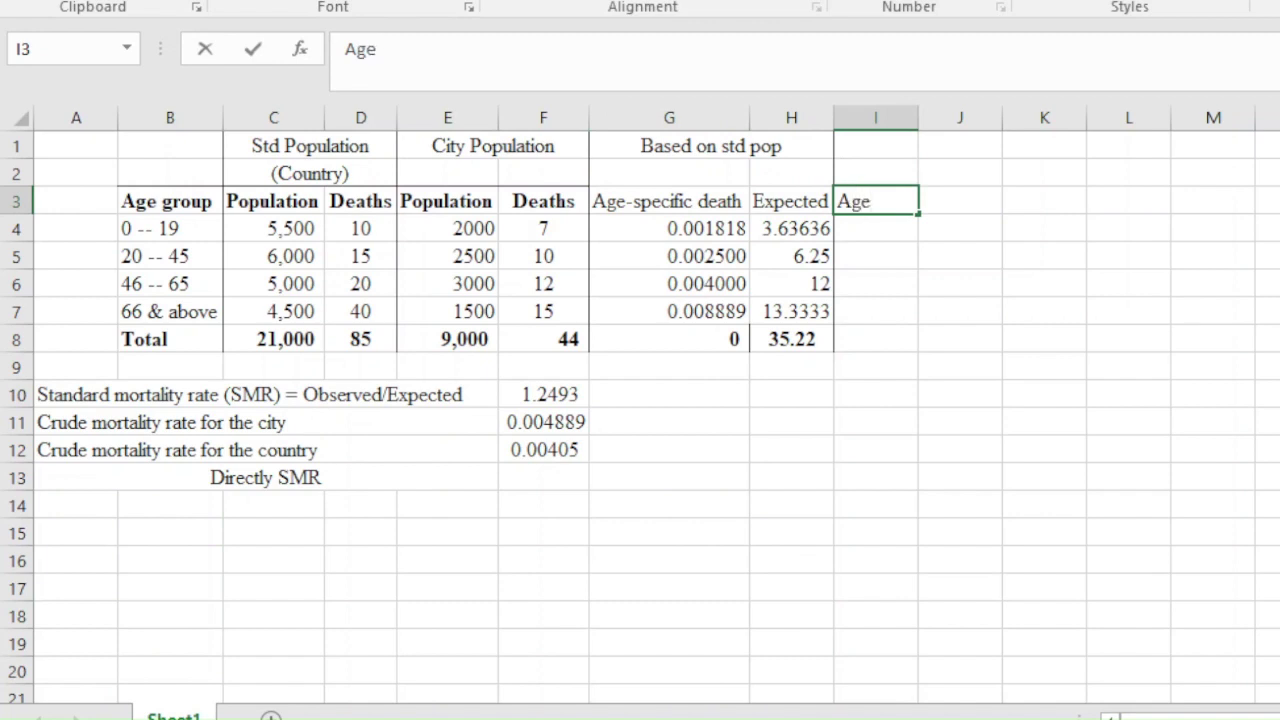
text(-speci)
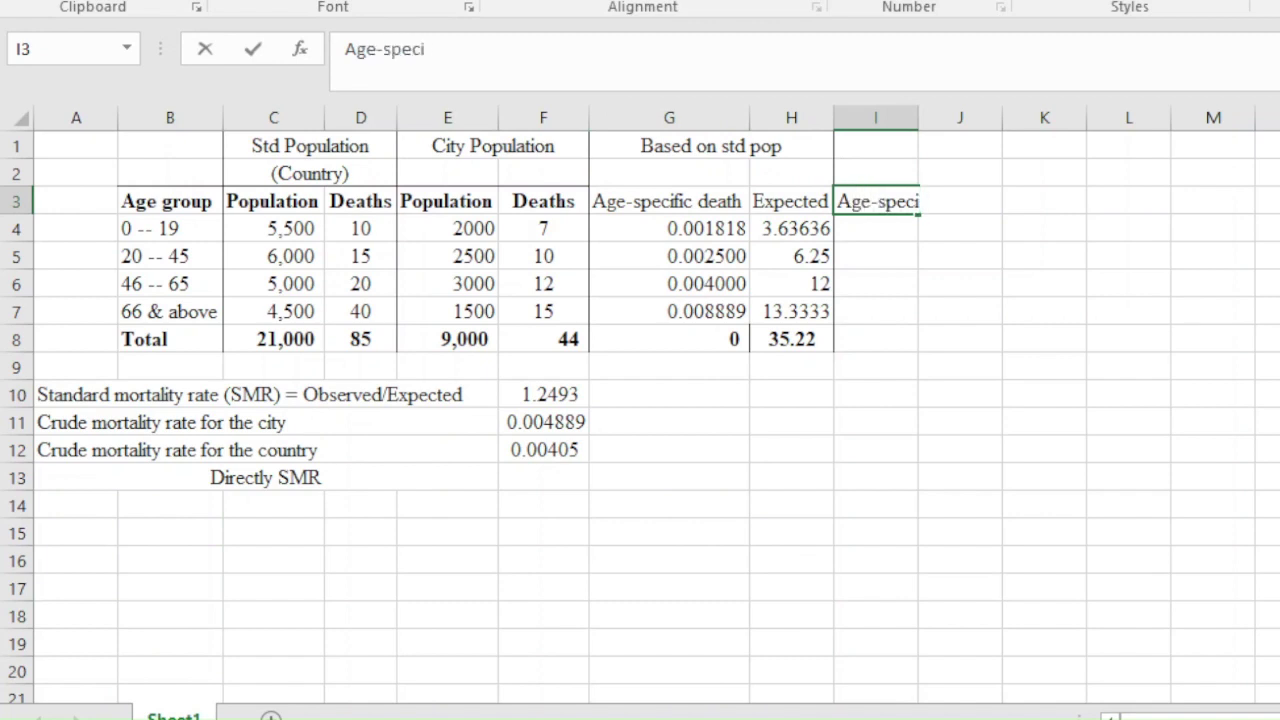
text(fic detah)
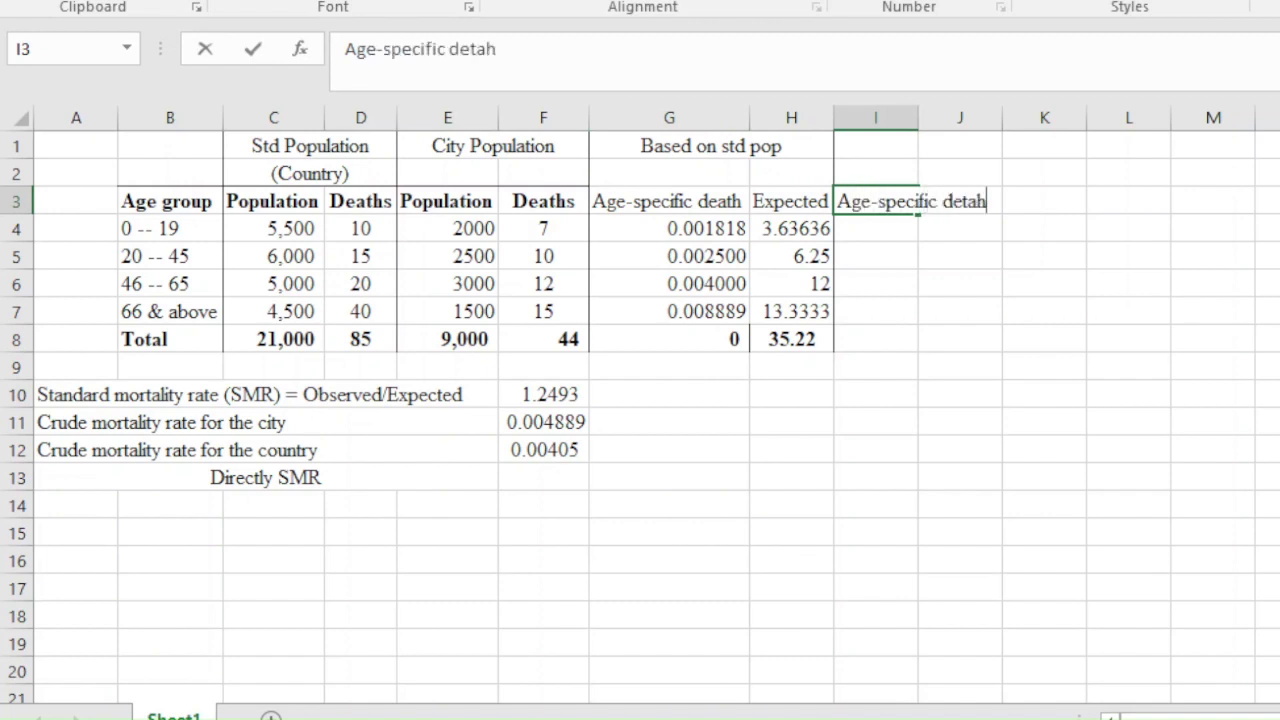
key(BackSpace)
key(BackSpace)
key(BackSpace)
text(ath rate for the city)
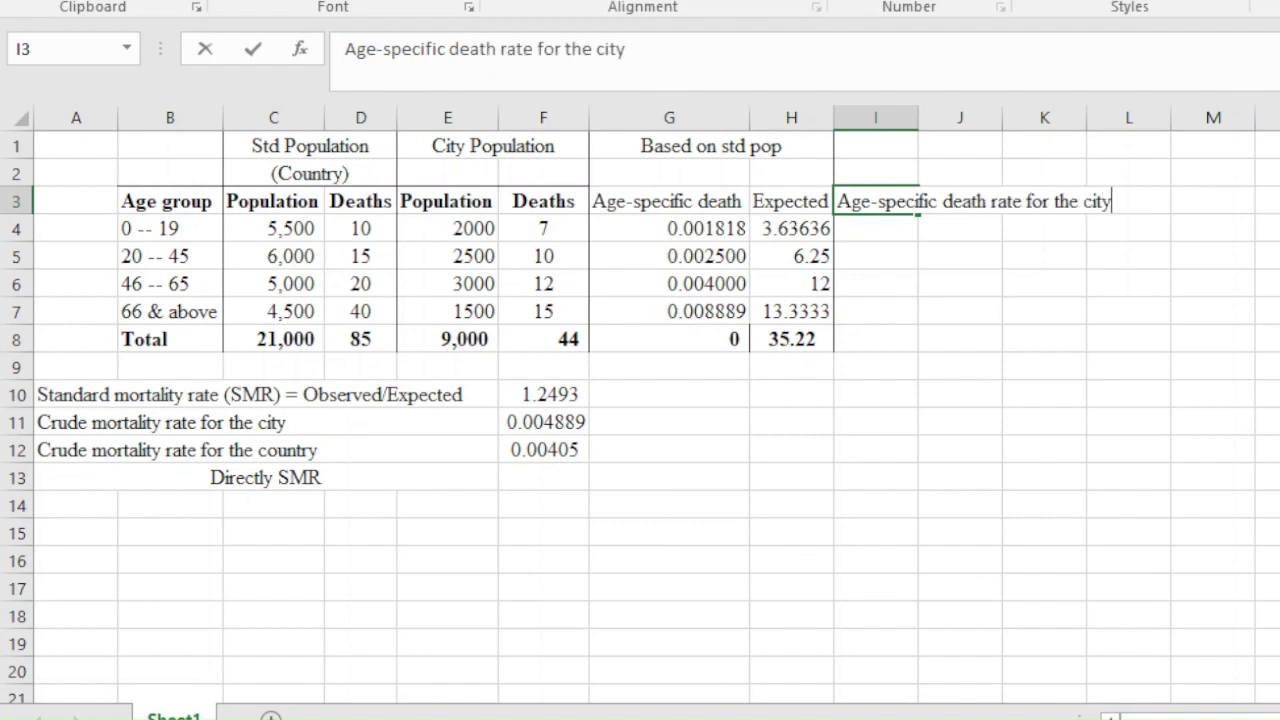
key(Return)
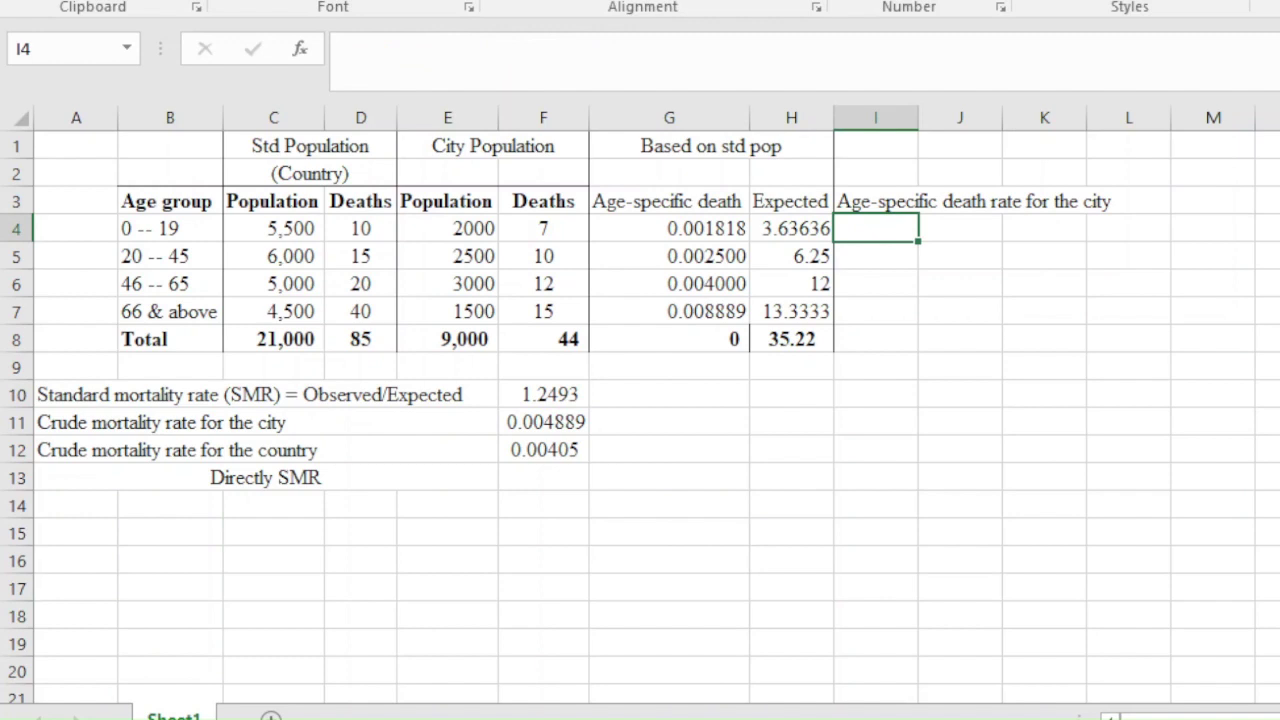
- Fit column I to its contents and shorten the heading in I3 to "Age-specific death (city)"
double_click(918, 118)
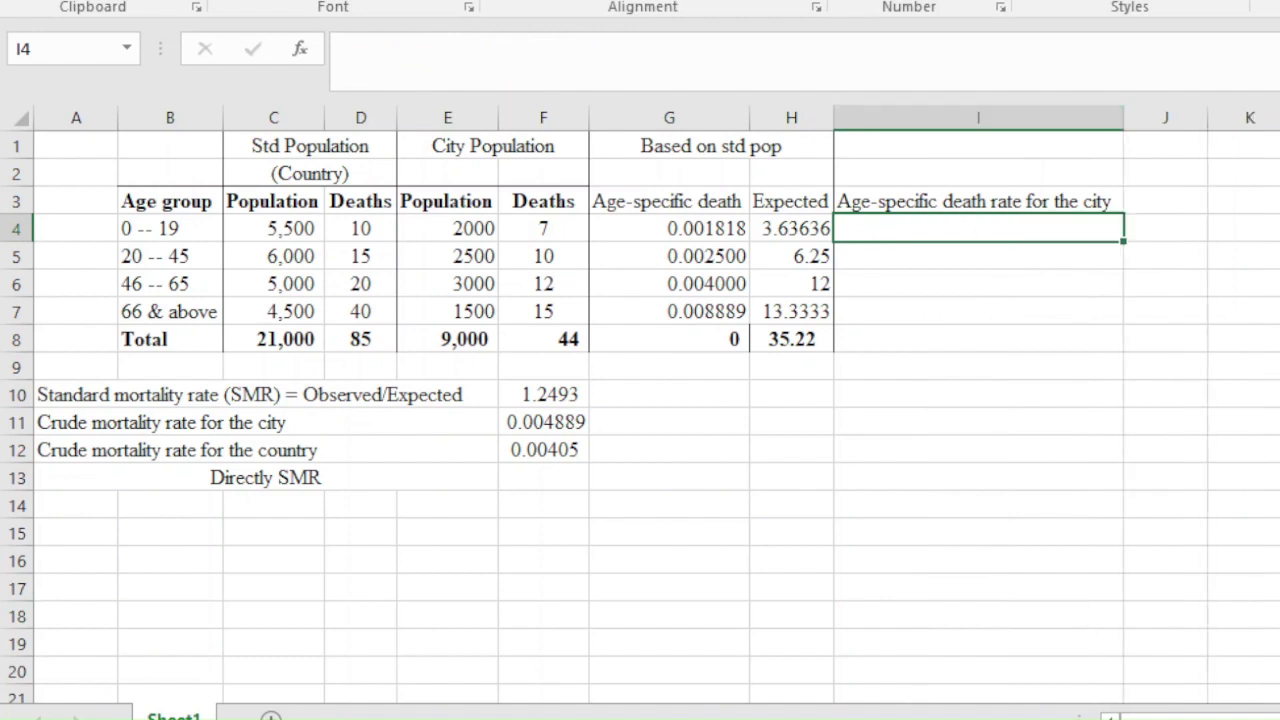
click(978, 201)
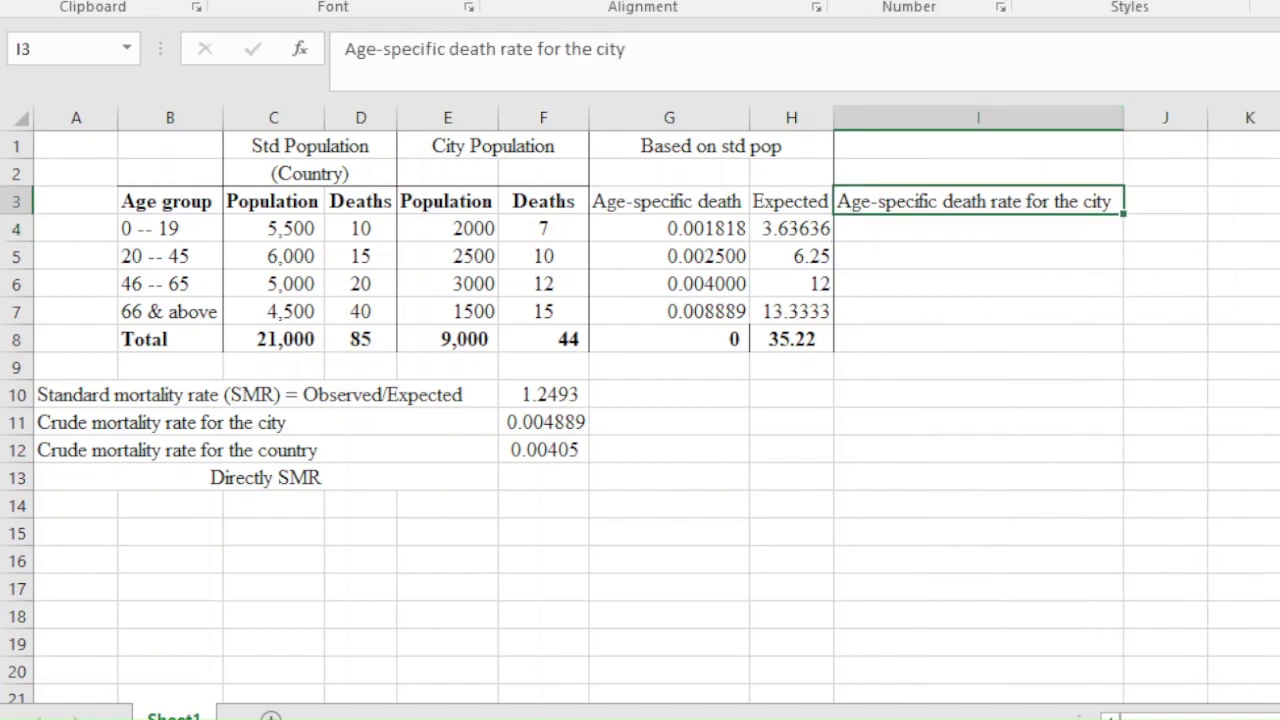
click(628, 49)
key(BackSpace)
key(BackSpace)
key(BackSpace)
key(BackSpace)
key(BackSpace)
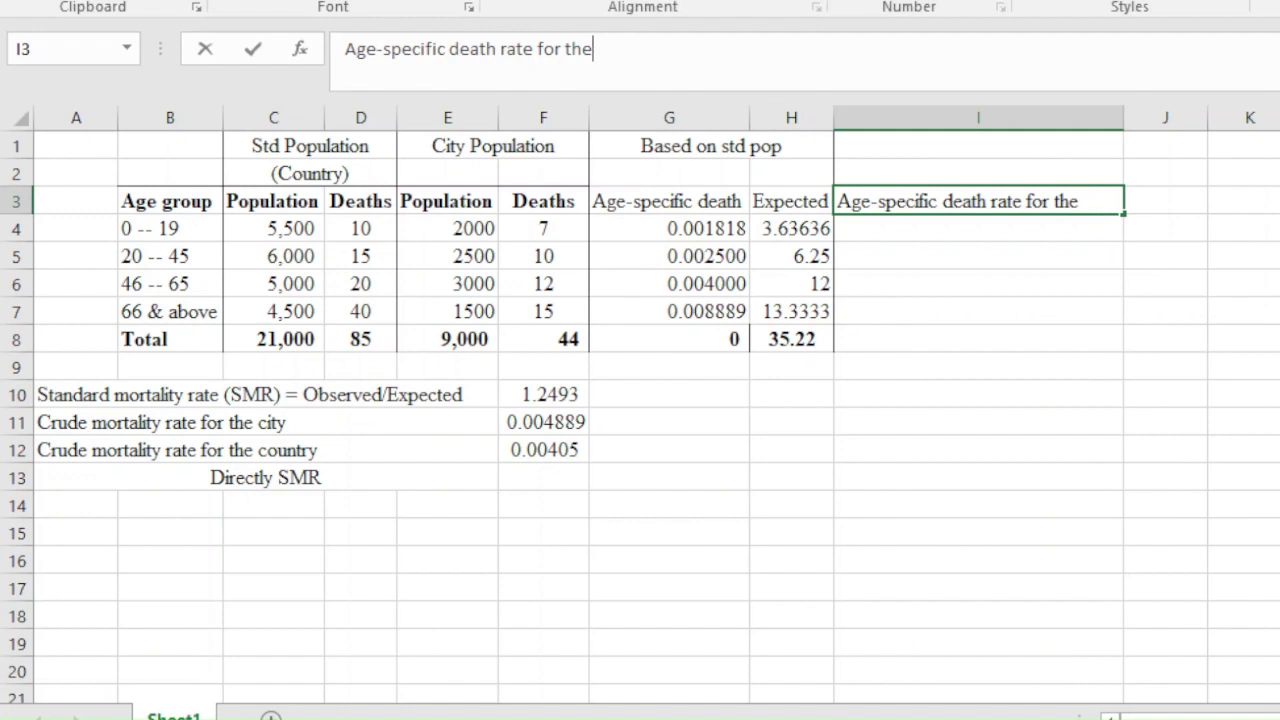
key(BackSpace)
key(BackSpace)
key(BackSpace)
key(BackSpace)
key(BackSpace)
key(BackSpace)
key(BackSpace)
key(BackSpace)
key(BackSpace)
key(BackSpace)
key(BackSpace)
key(BackSpace)
key(BackSpace)
key(BackSpace)
key(BackSpace)
key(BackSpace)
key(BackSpace)
key(BackSpace)
key(BackSpace)
text(deat)
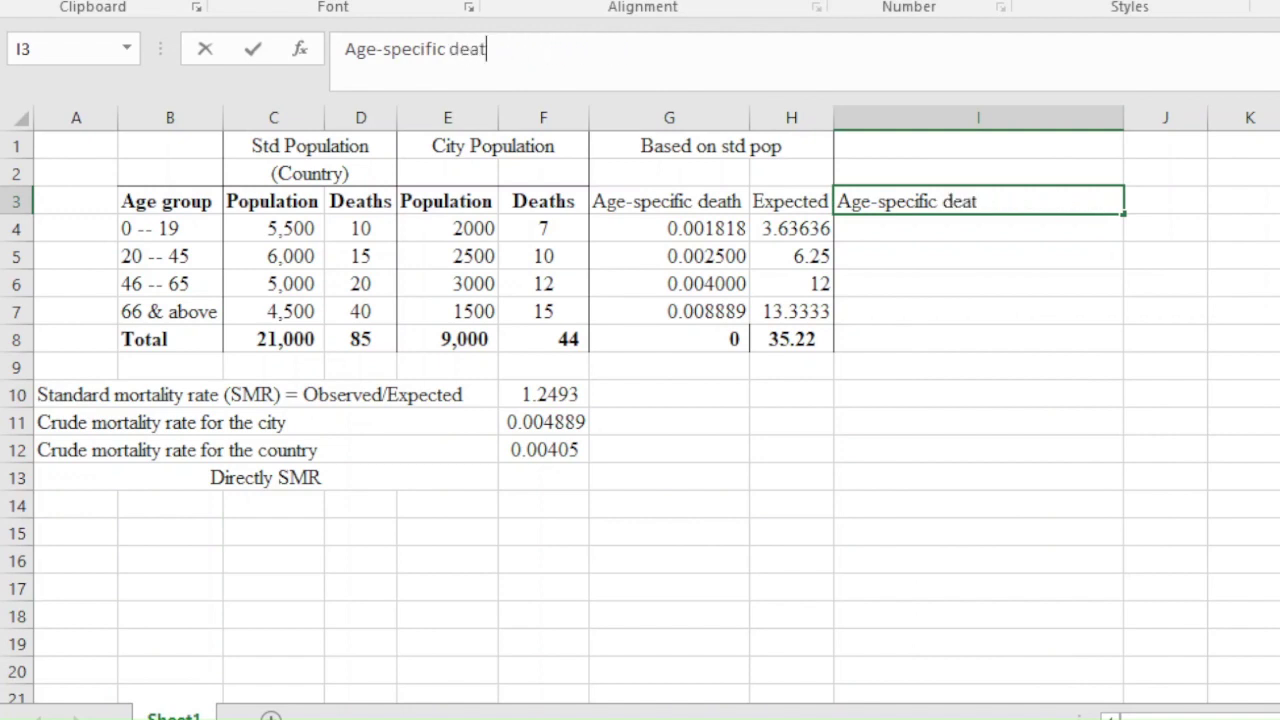
text(h (city)
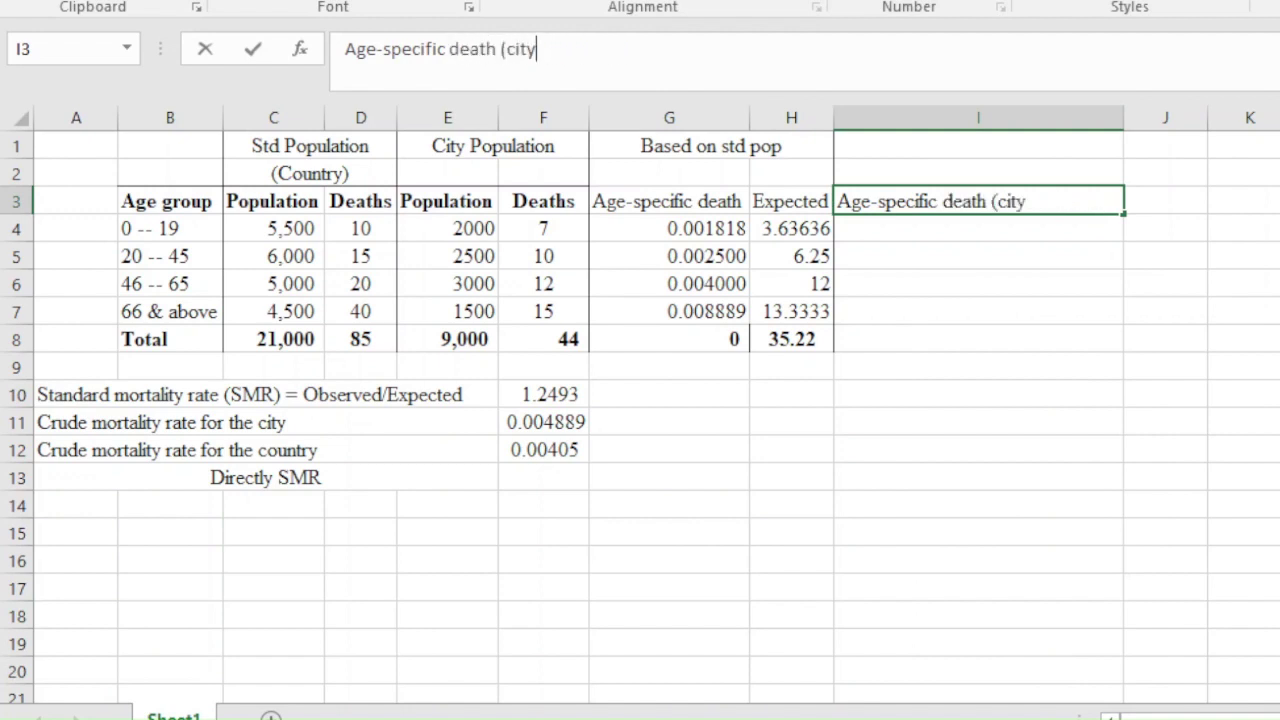
text())
key(Return)
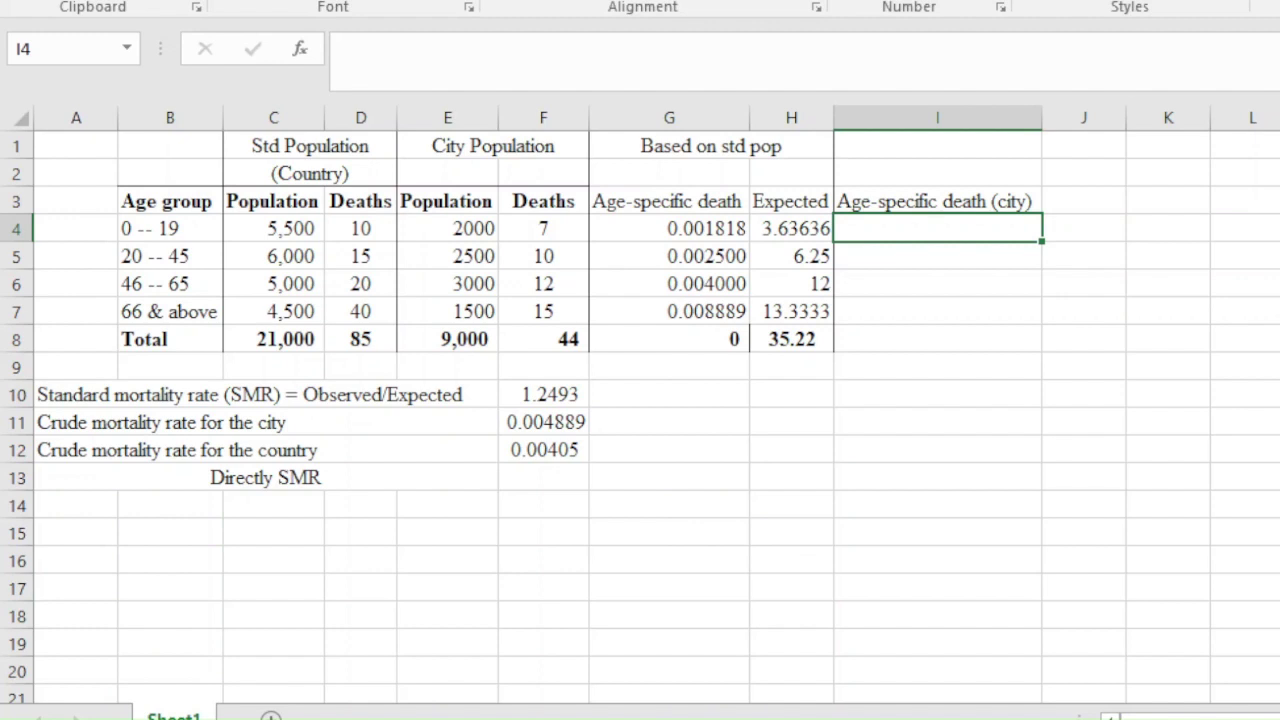
- Calculate the city's age-specific death rates in I4 through I7 with =F4/E4 filled down, and show them with five decimals
text(=)
click(543, 229)
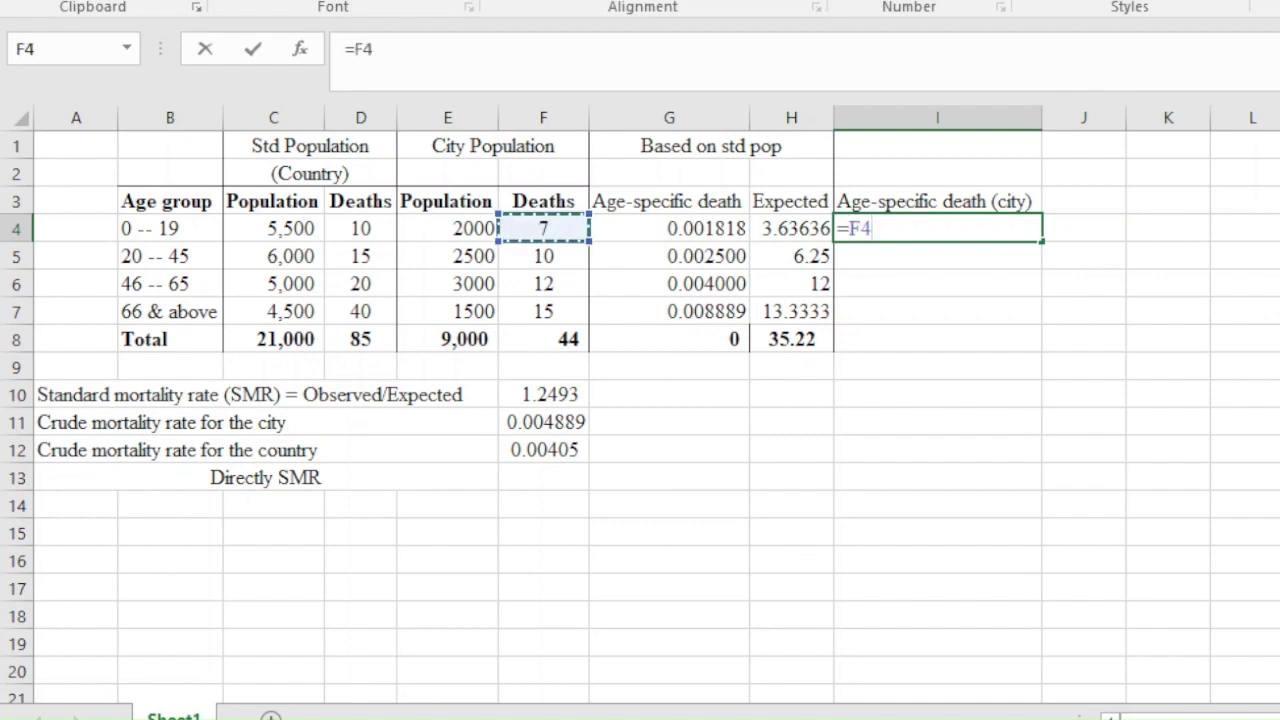
text(/)
click(448, 229)
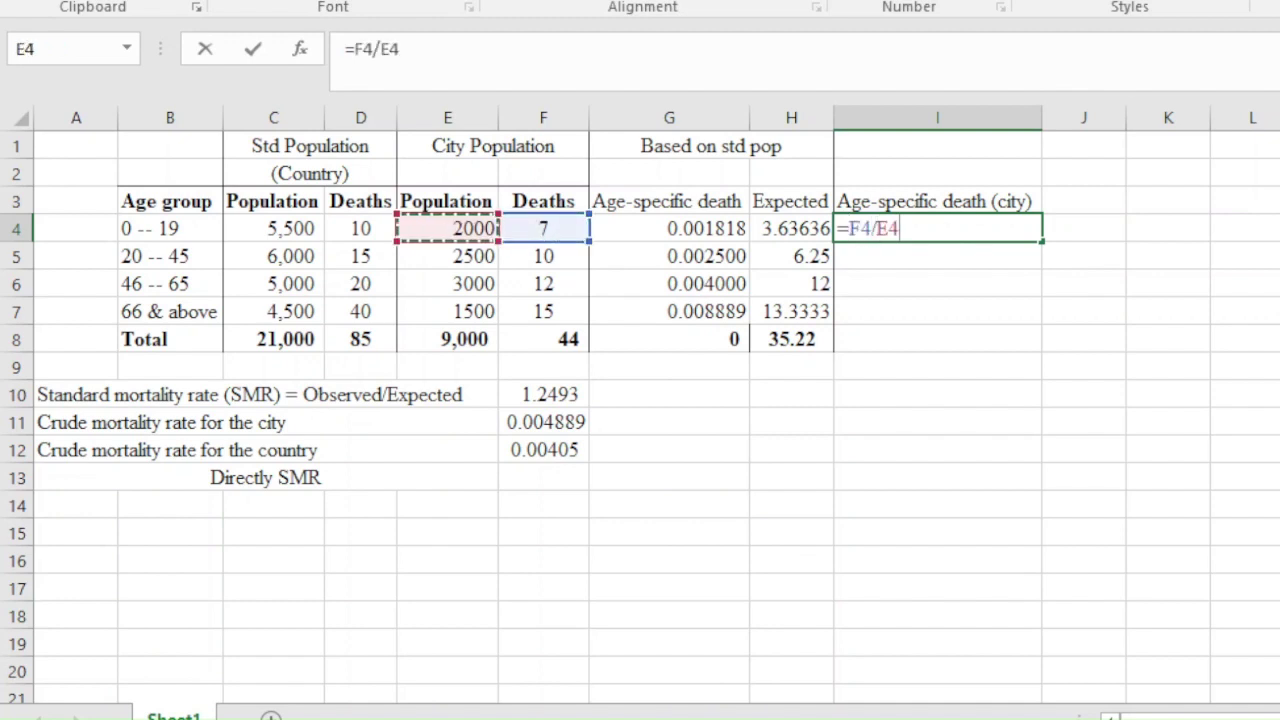
key(Return)
click(937, 229)
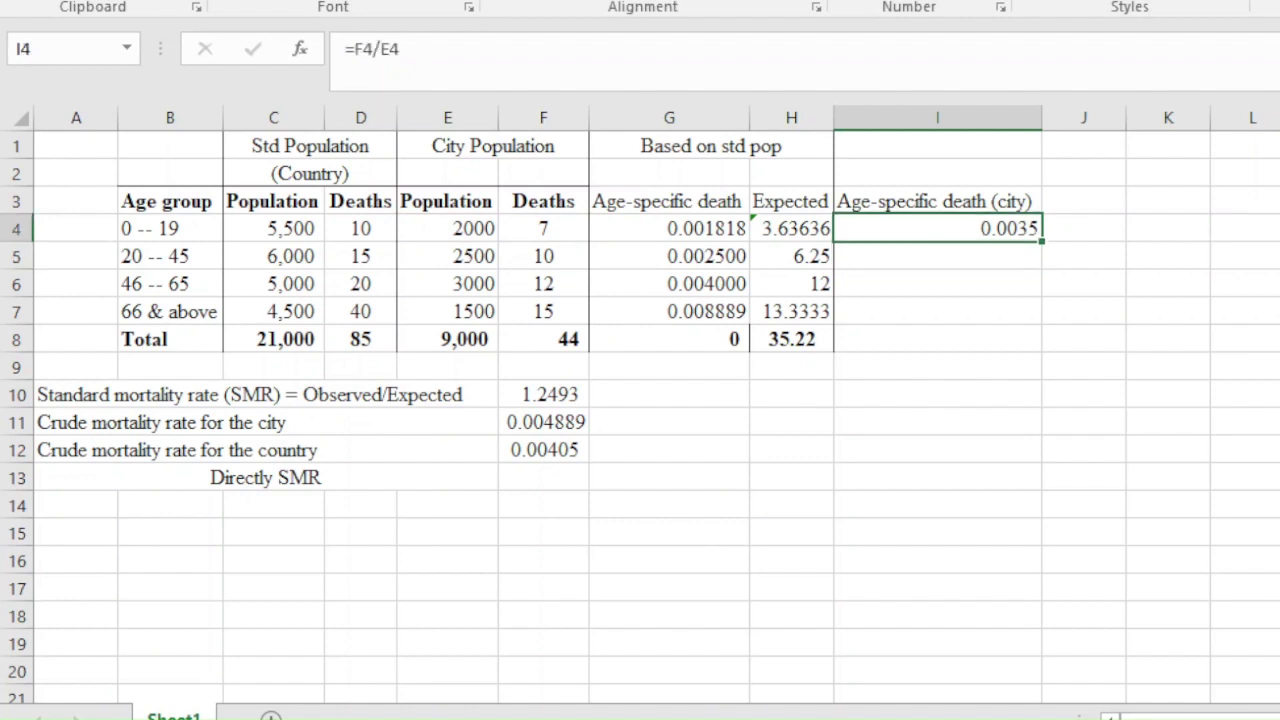
drag(1042, 242, 1040, 312)
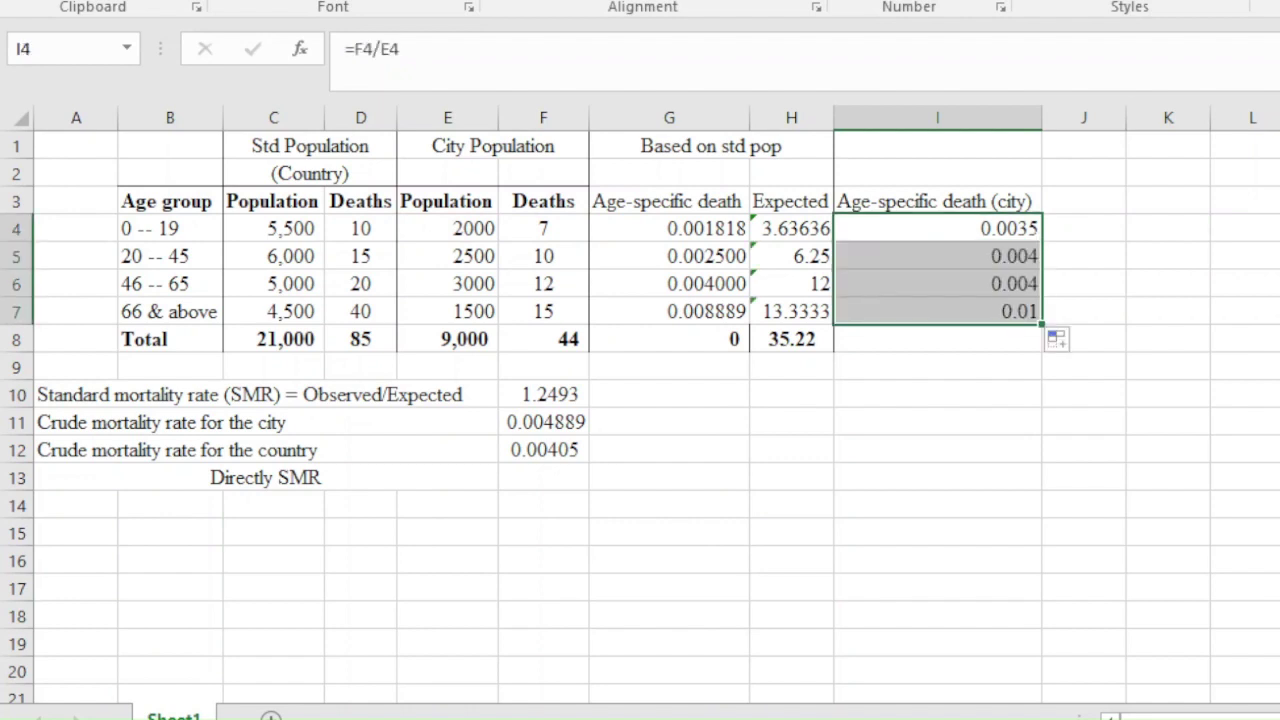
key(alt+h)
key(0)
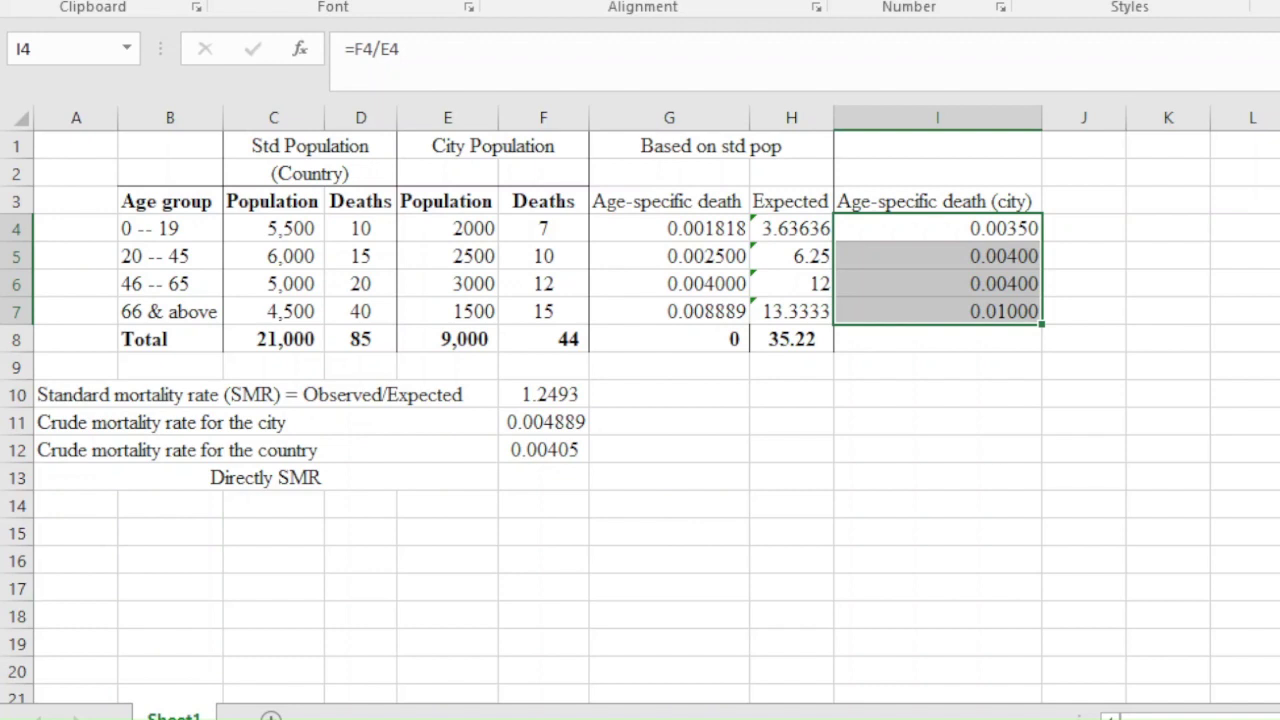
- Multiply each city death rate by the standard population in J4 through J7 using =I4*C4, and fit column J to its contents
click(1084, 229)
text(=)
click(937, 229)
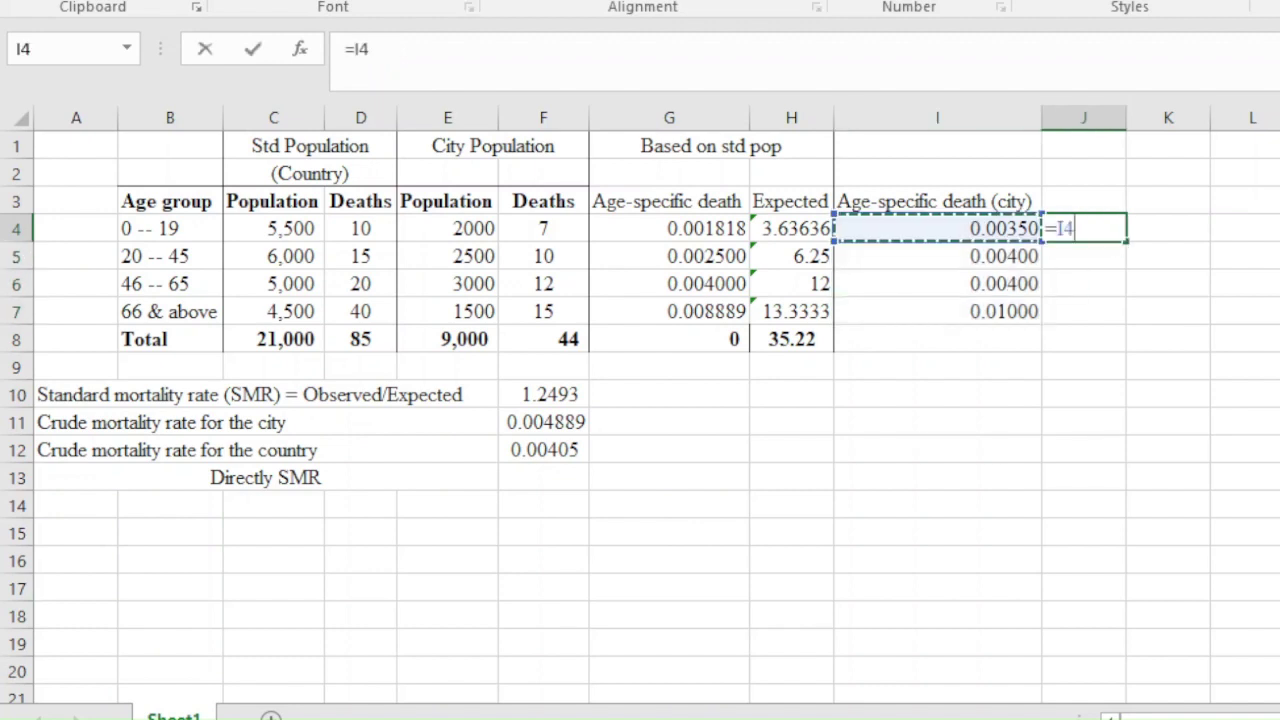
text(*)
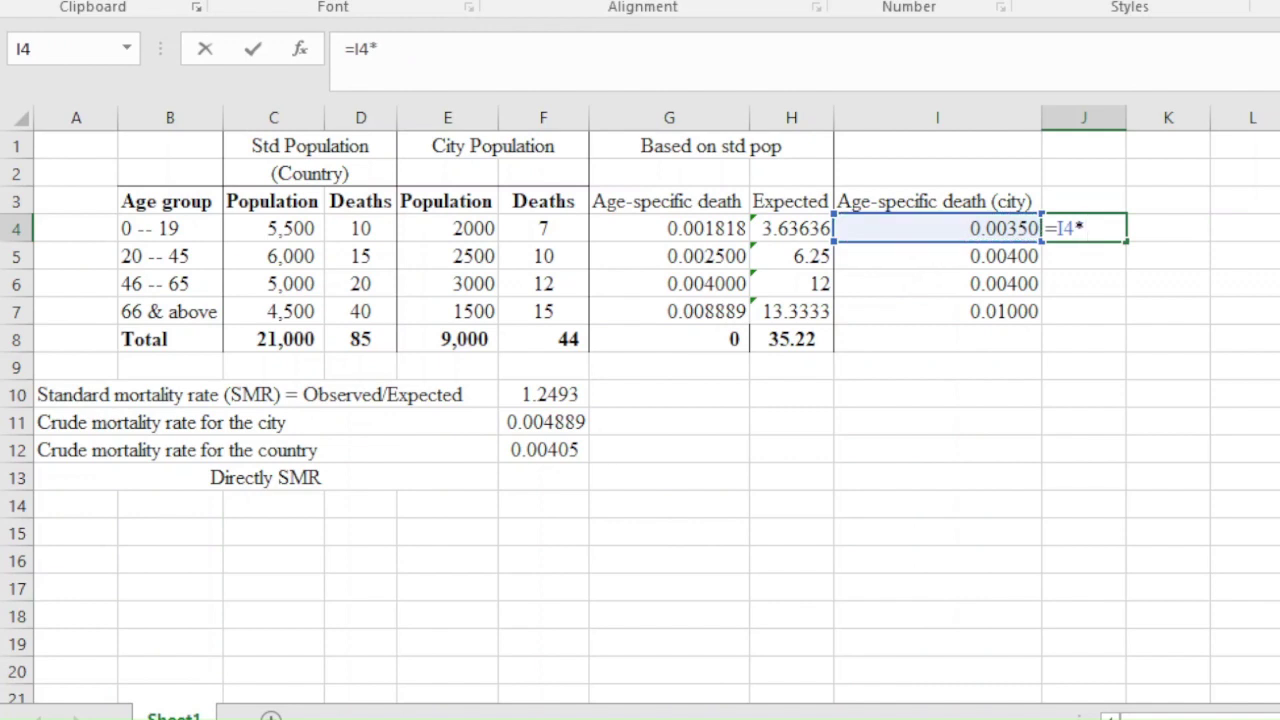
click(273, 229)
key(Return)
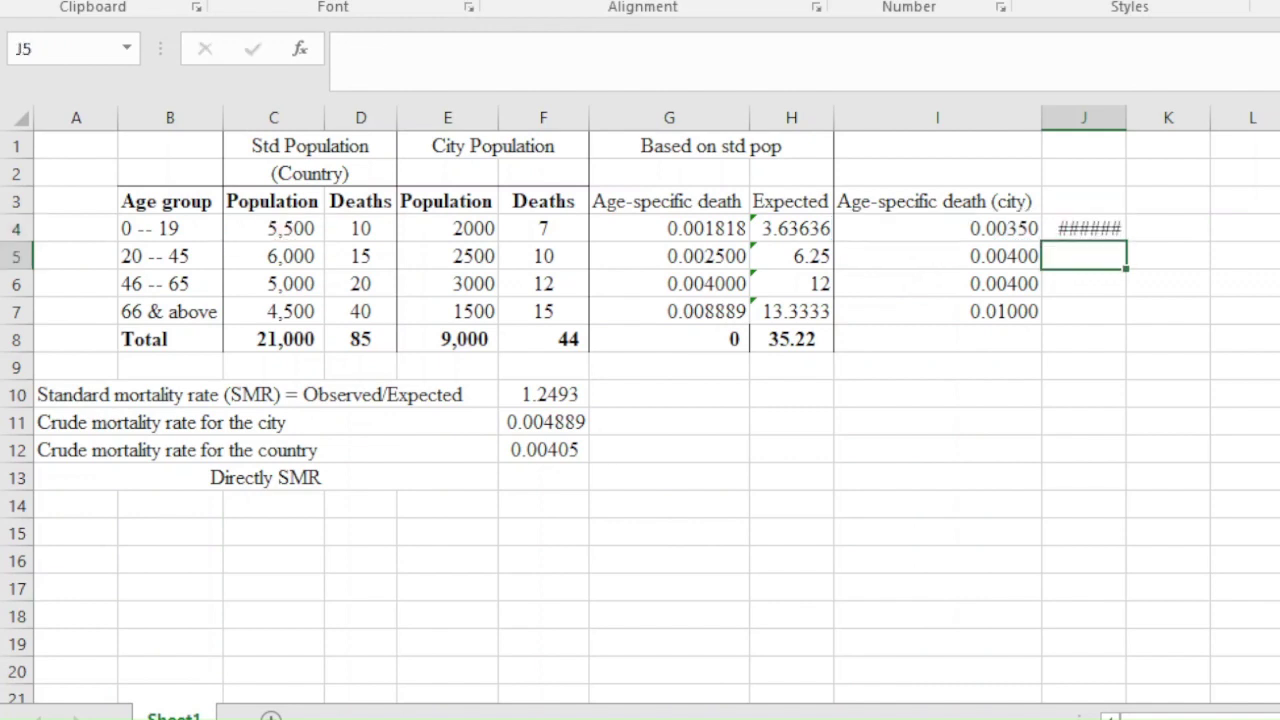
double_click(1126, 118)
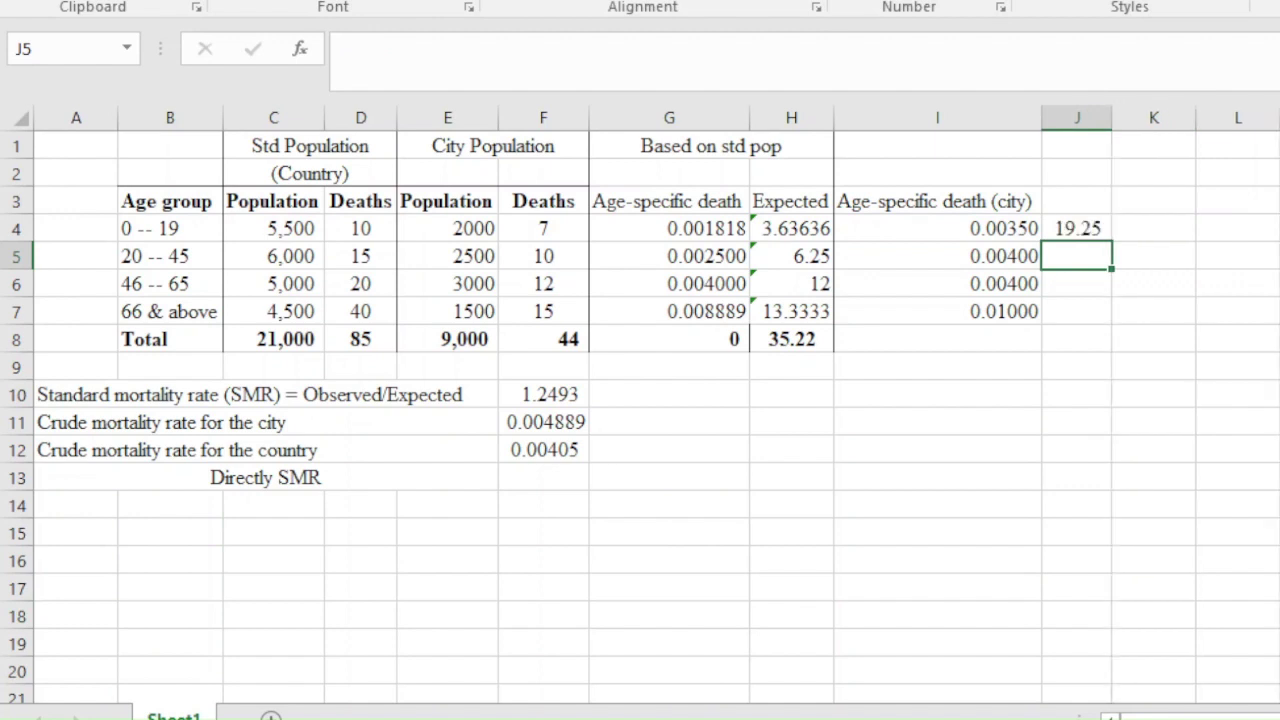
click(1077, 229)
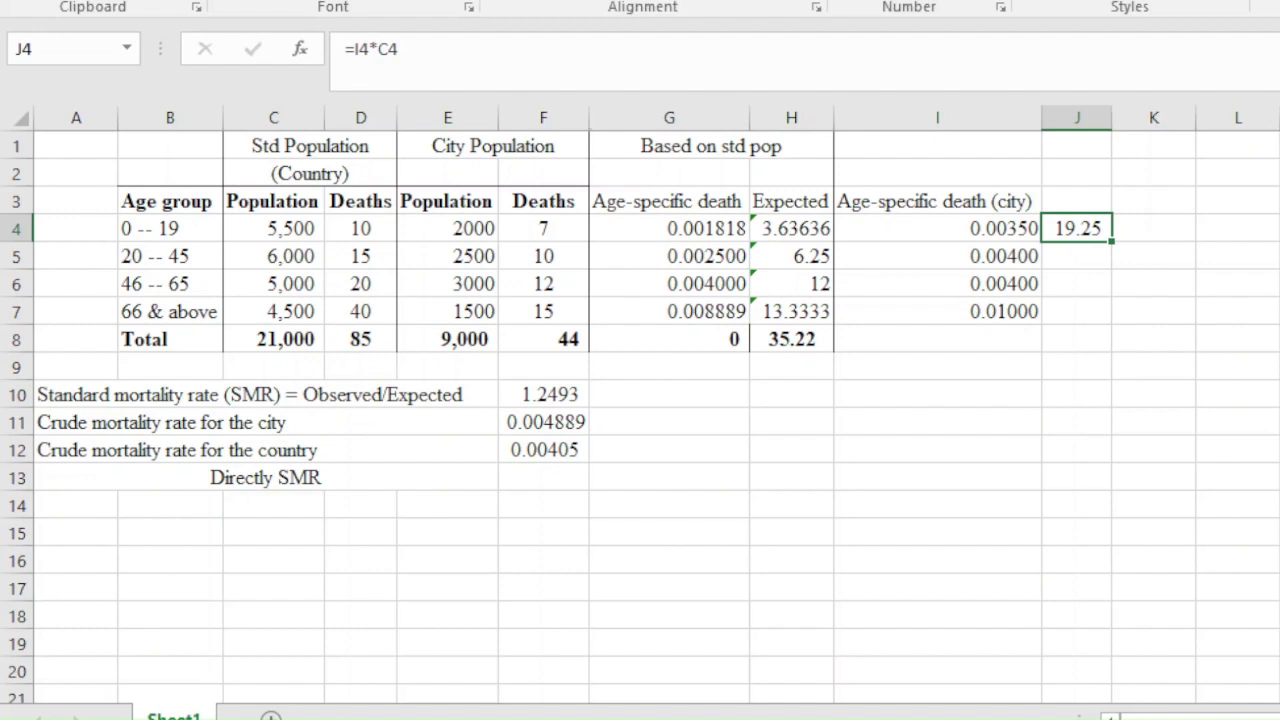
double_click(1111, 241)
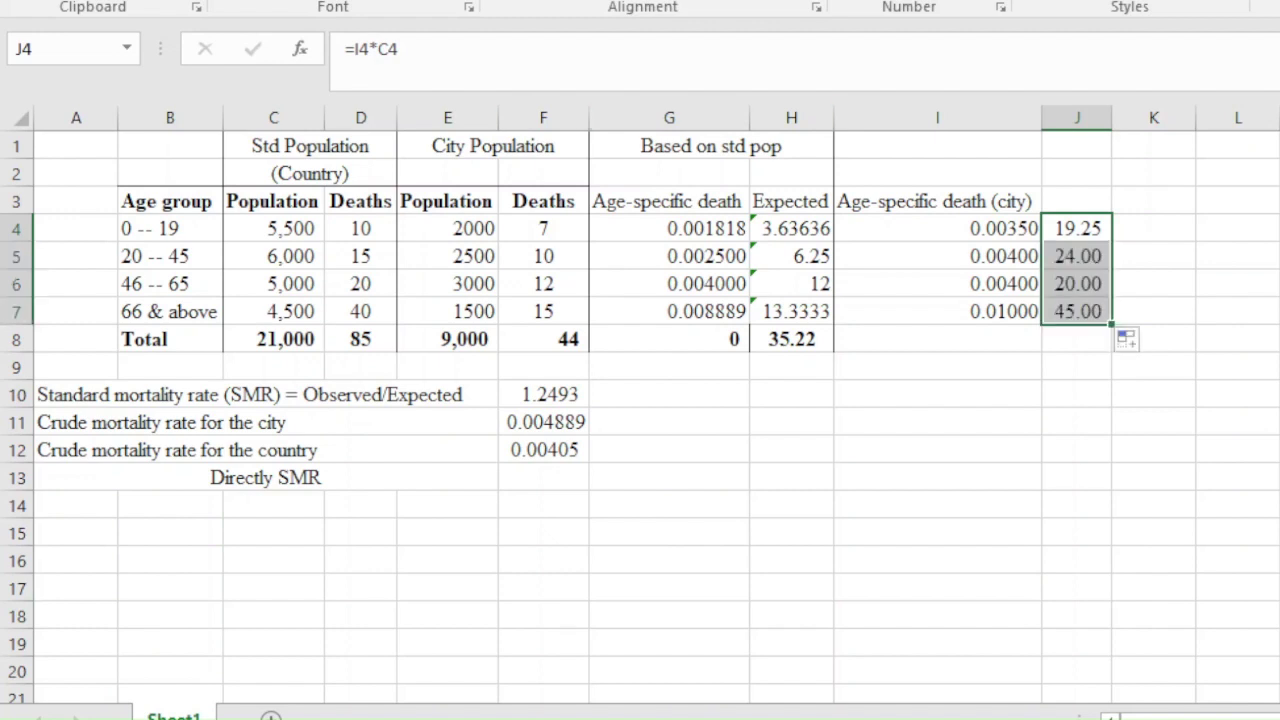
- Copy the expected deaths total formula from H8 into J8 to sum J4 through J7
click(791, 339)
key(ctrl+c)
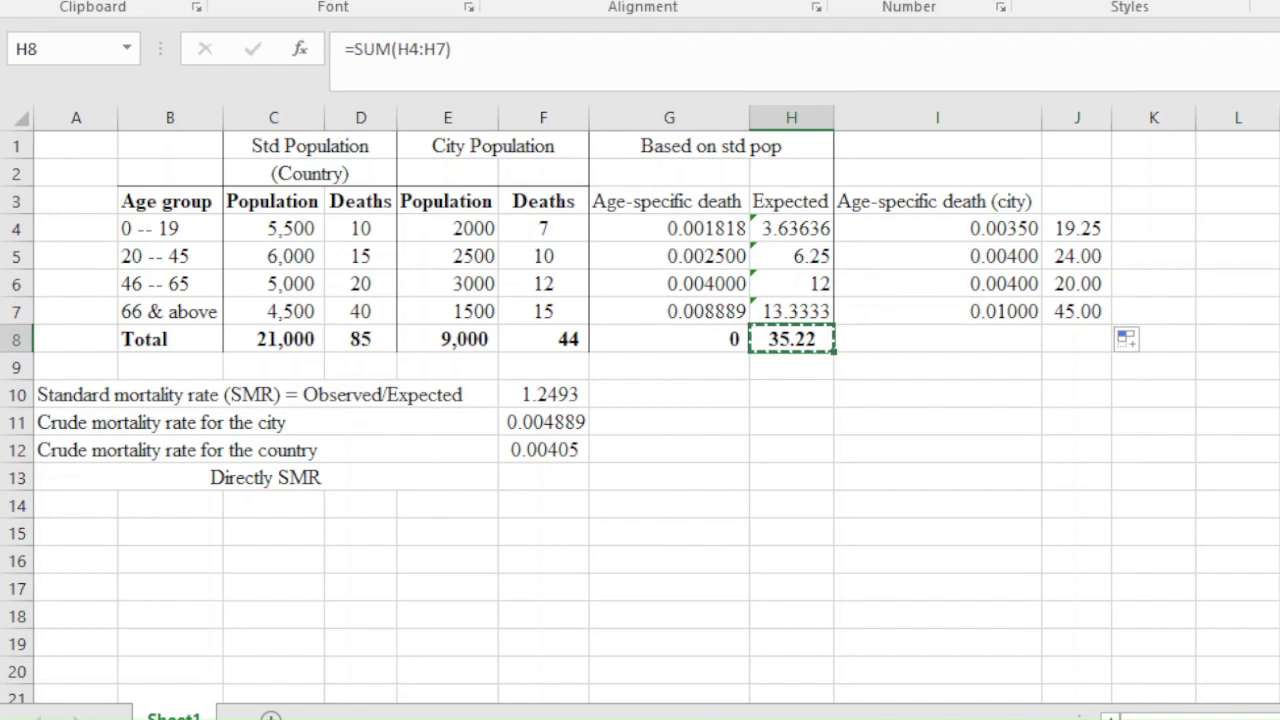
click(1077, 339)
key(ctrl+v)
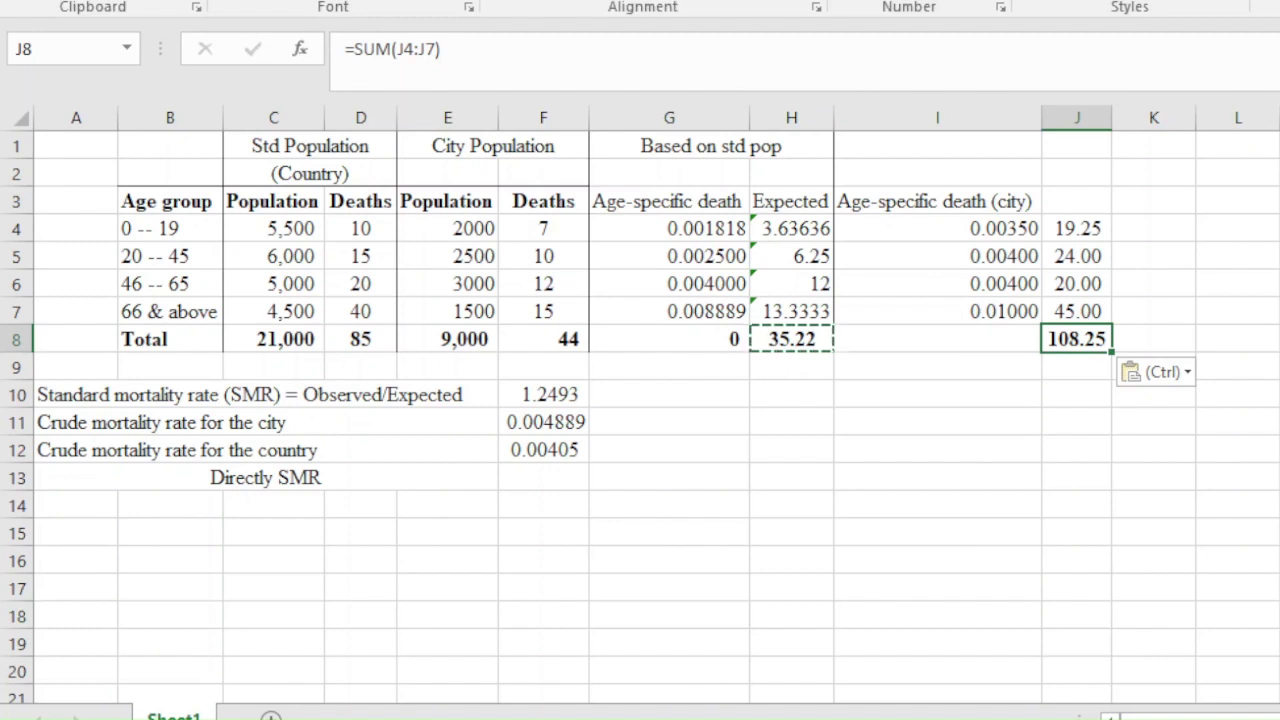
- Calculate the directly standardized mortality rate in F13 with the formula =J8/C8
click(543, 478)
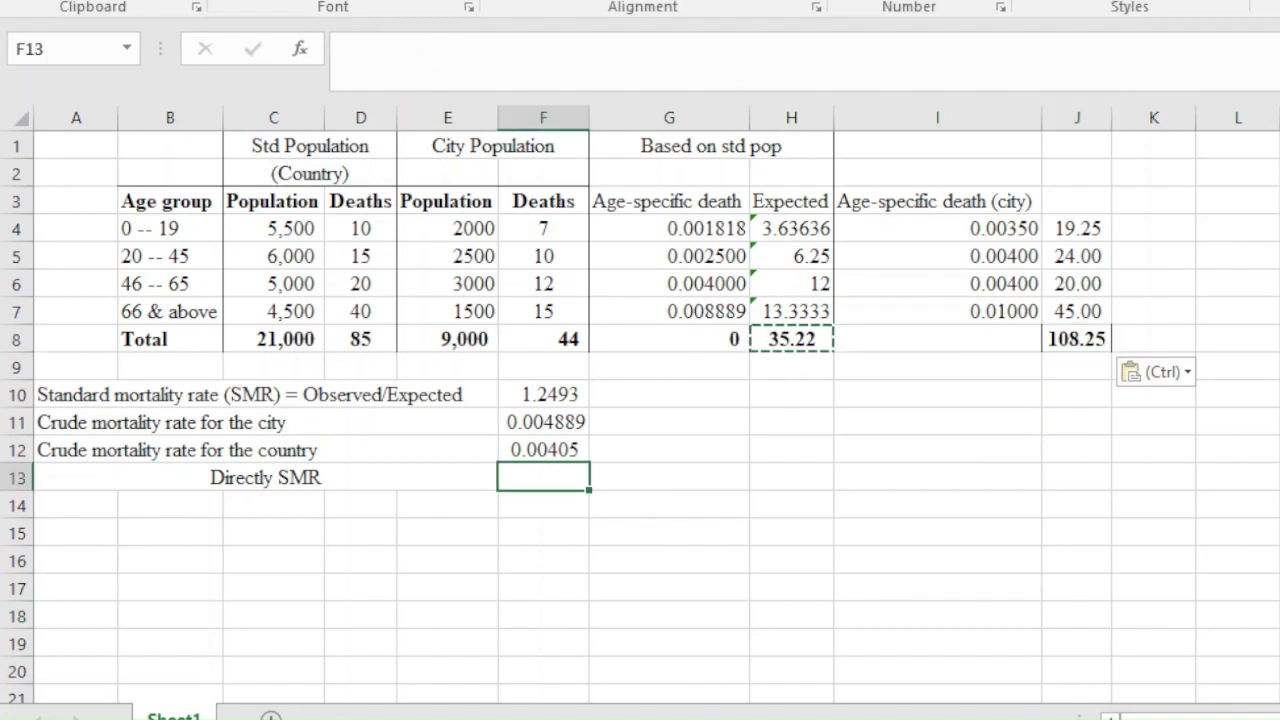
text(=)
click(1077, 340)
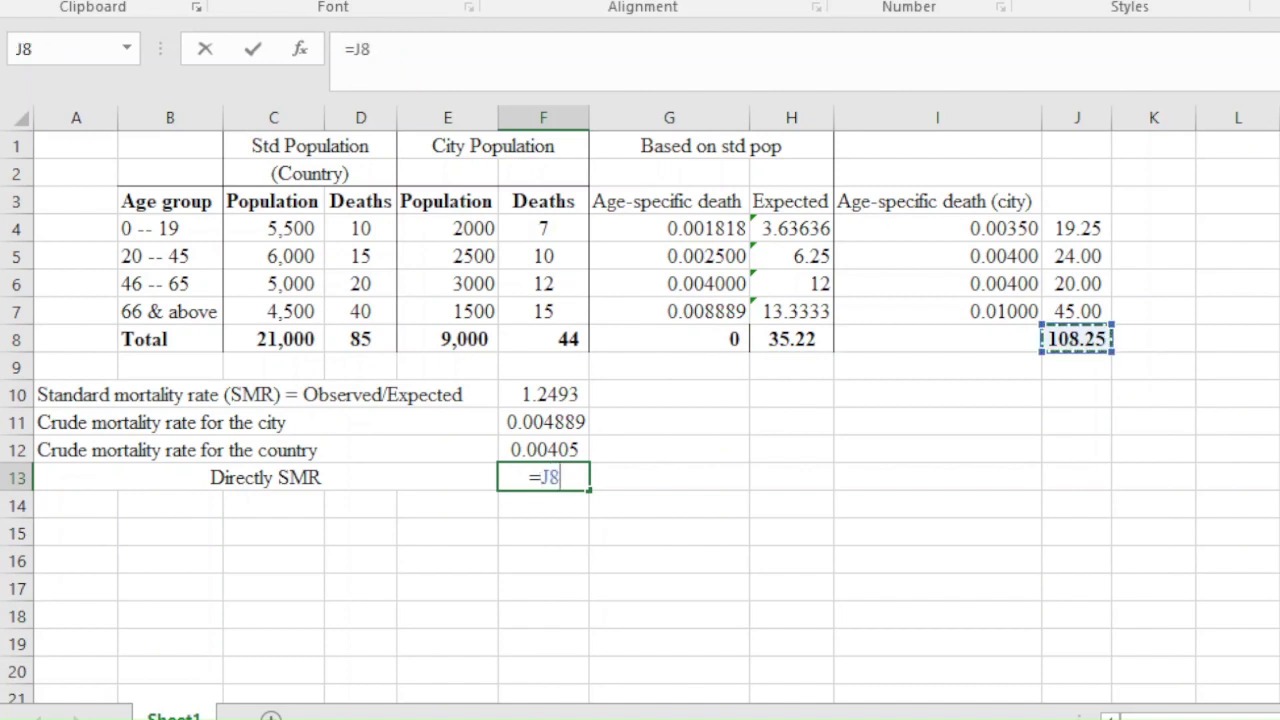
text(/)
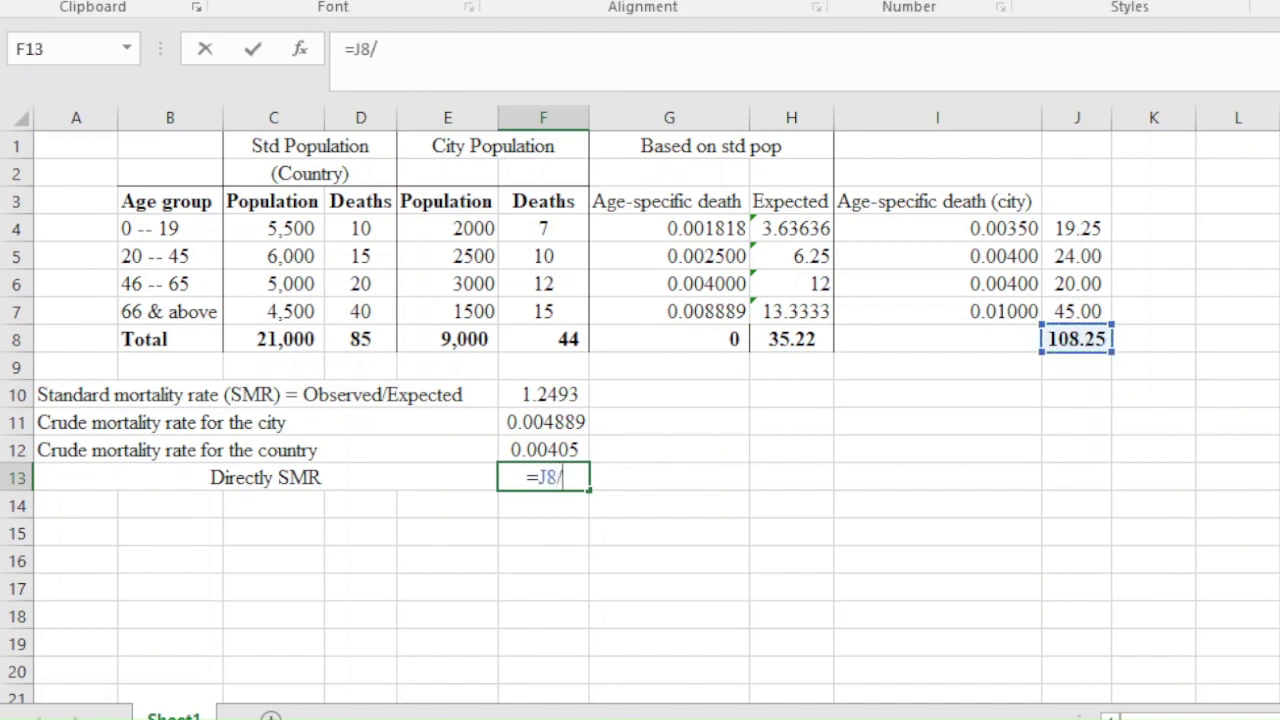
click(274, 339)
key(Return)
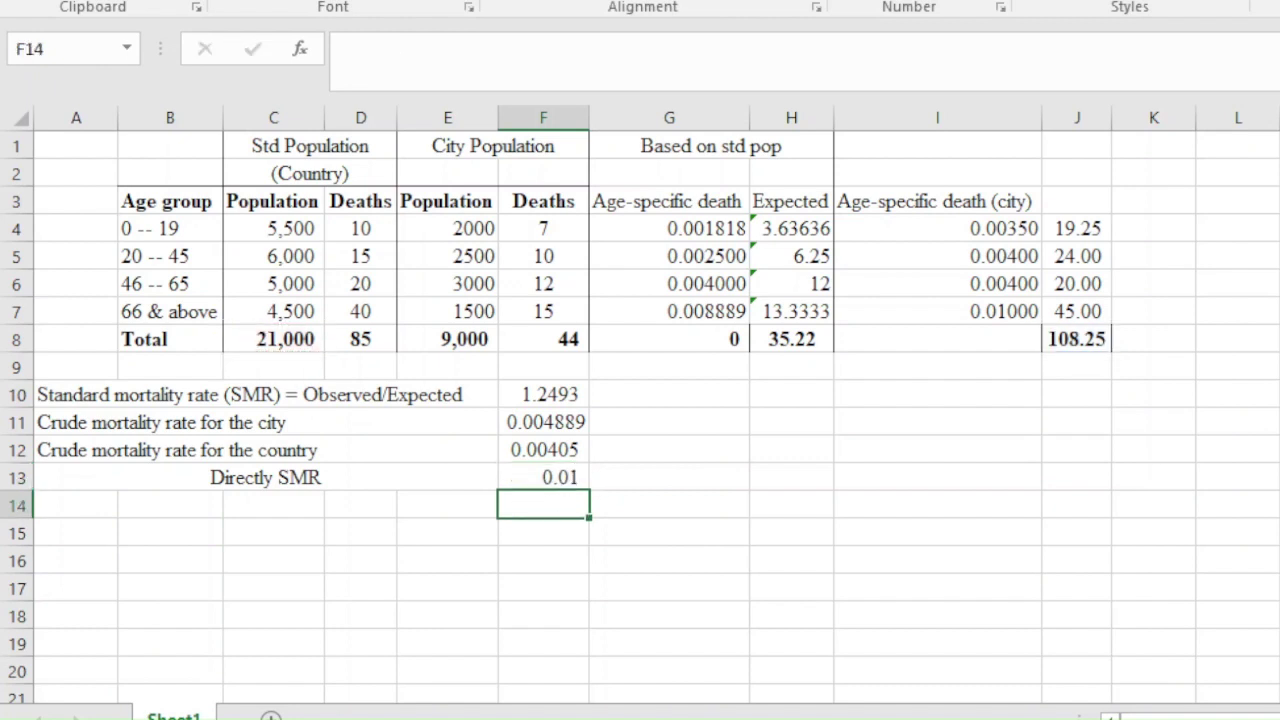
- Show the Directly SMR value in F13 with six decimal places
click(543, 478)
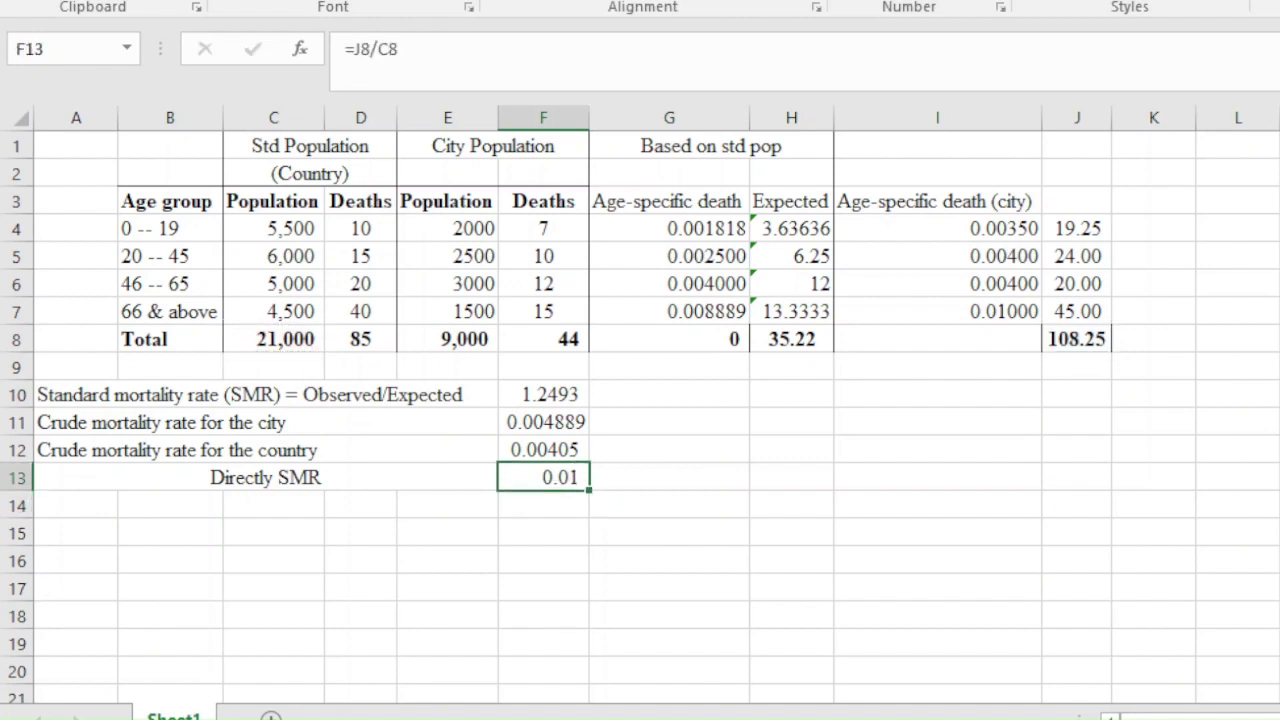
key(alt+h)
key(0)
key(alt+h)
key(0)
key(alt+h)
key(0)
key(alt+h)
key(0)
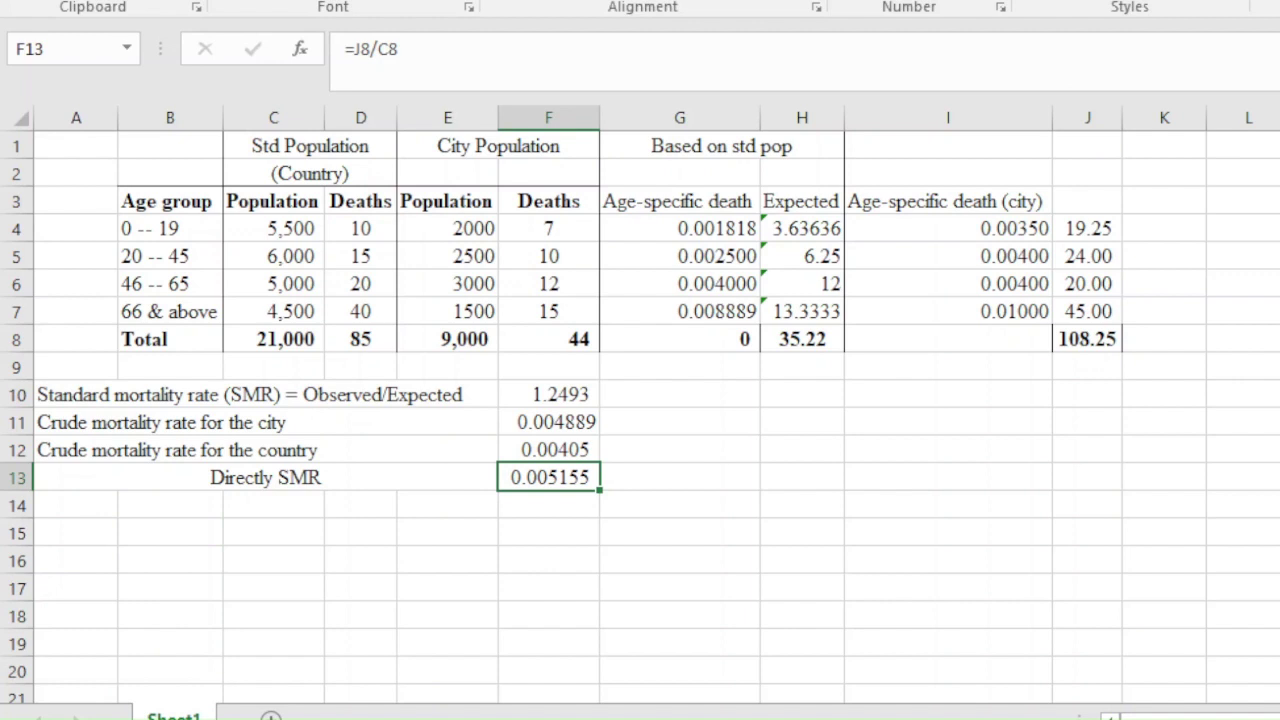
- Format the city death counts in F4 through F7 in bold red
click(548, 201)
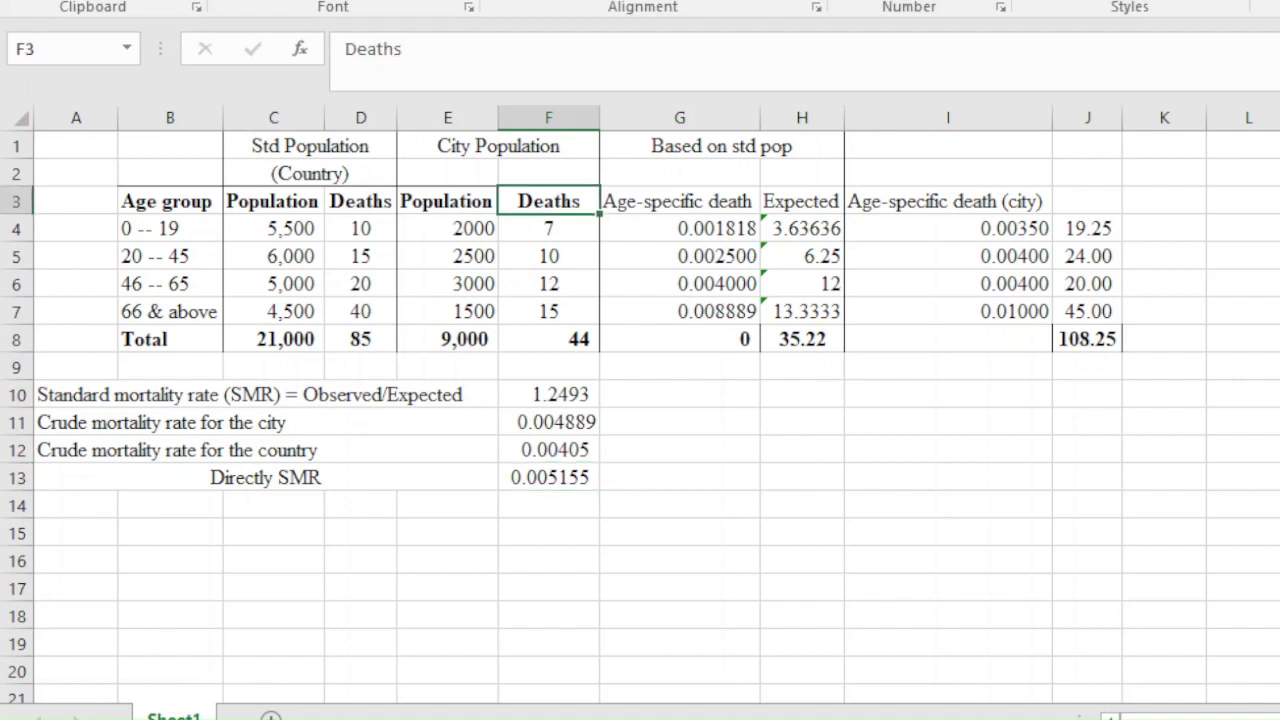
drag(548, 229, 548, 312)
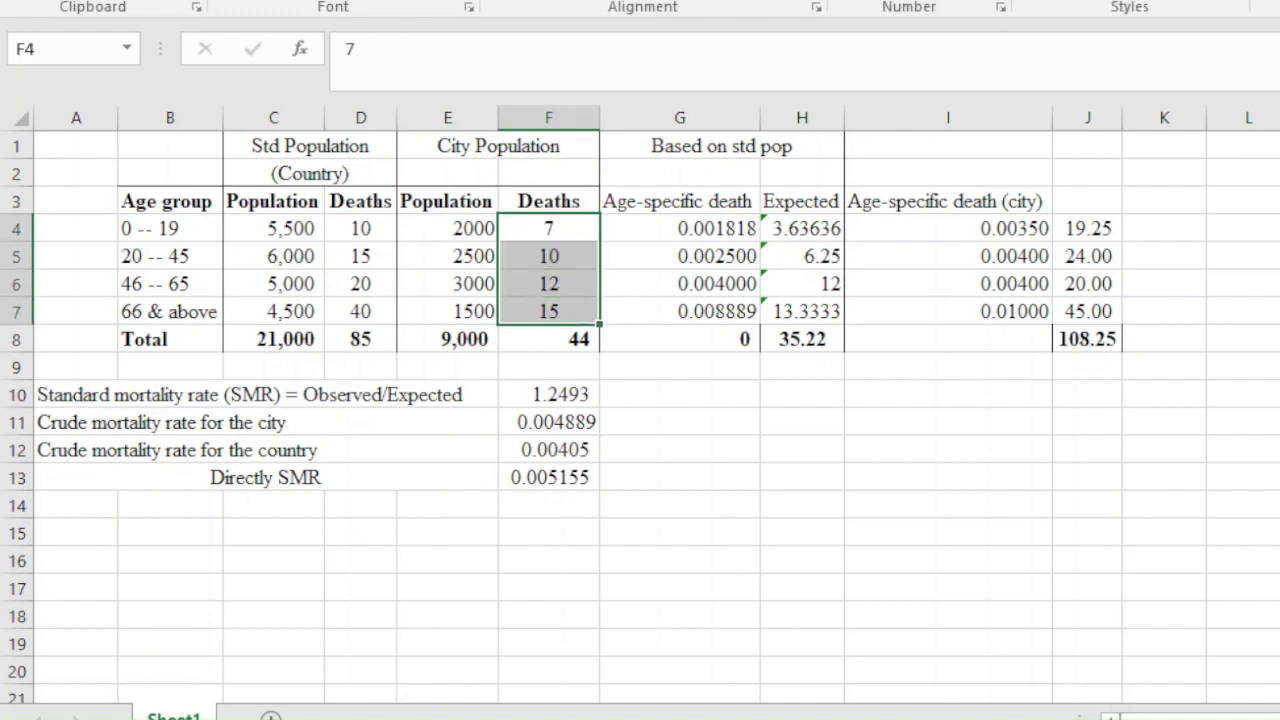
click(420, 2)
key(ctrl+b)
- Merge and center cells A14 through E14 and enter the label "Indirectly SMR"
click(76, 505)
drag(75, 505, 447, 505)
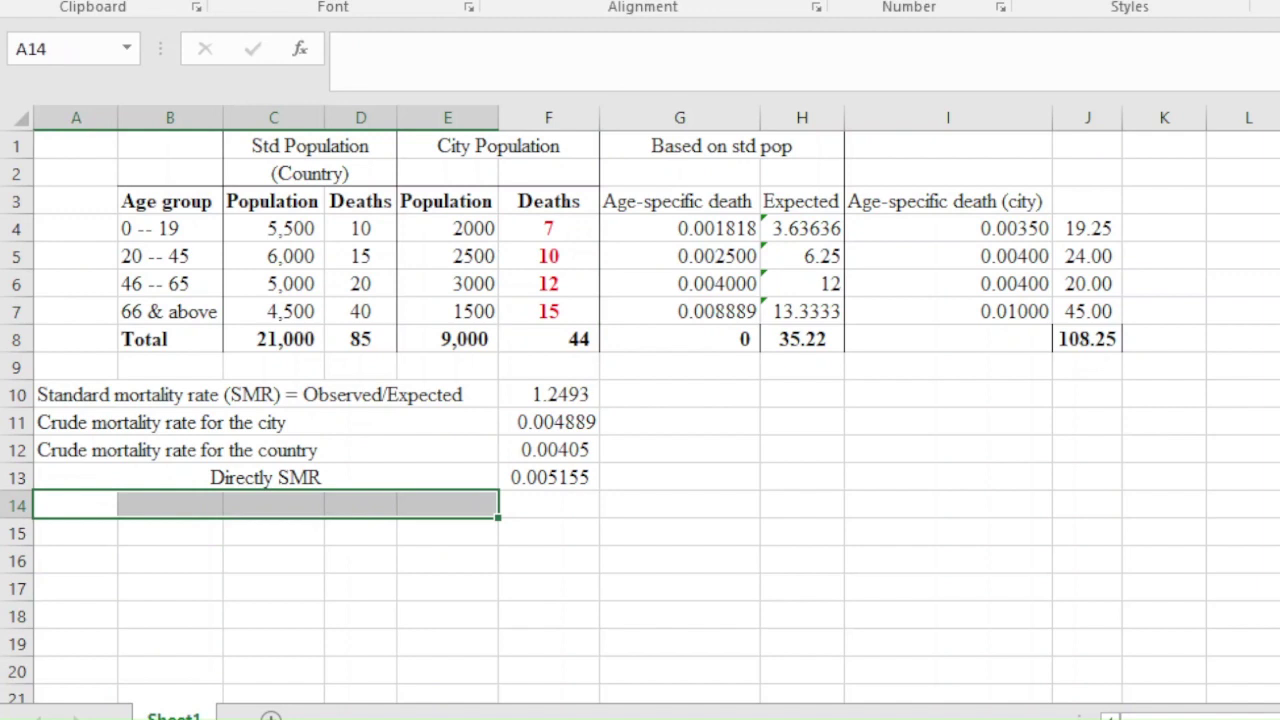
key(alt+h)
text(mc)
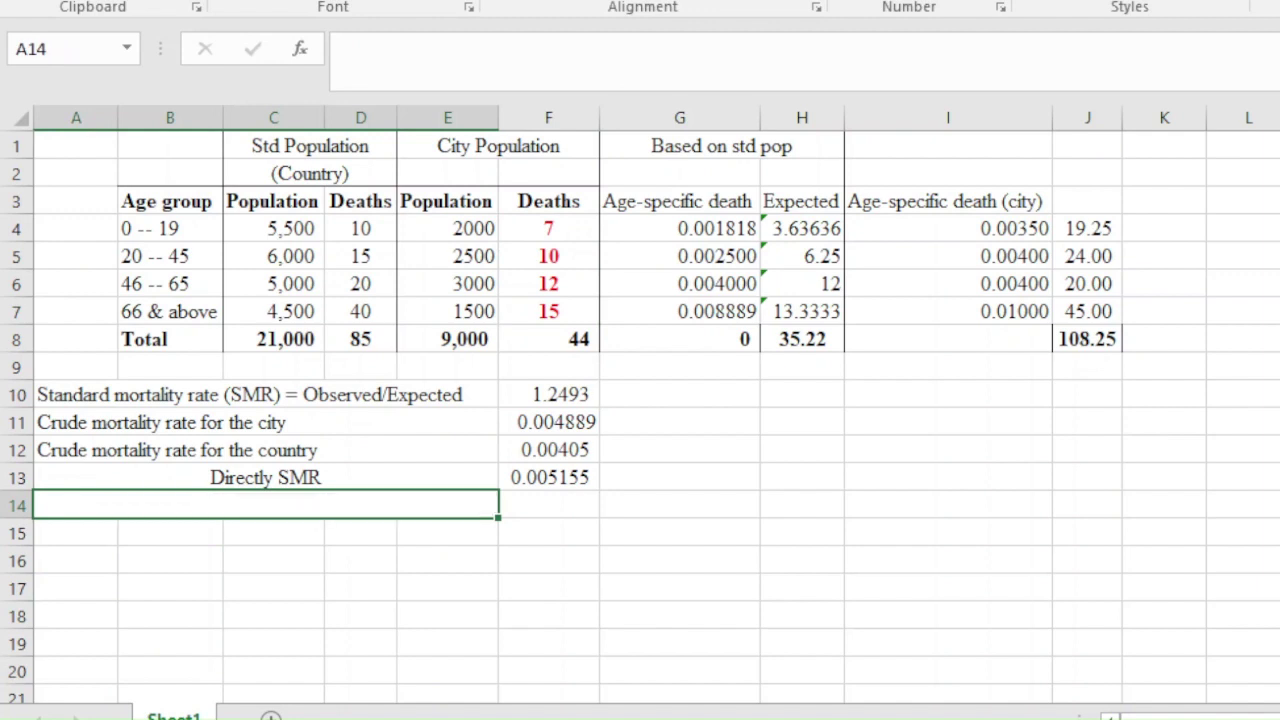
text(Indirec)
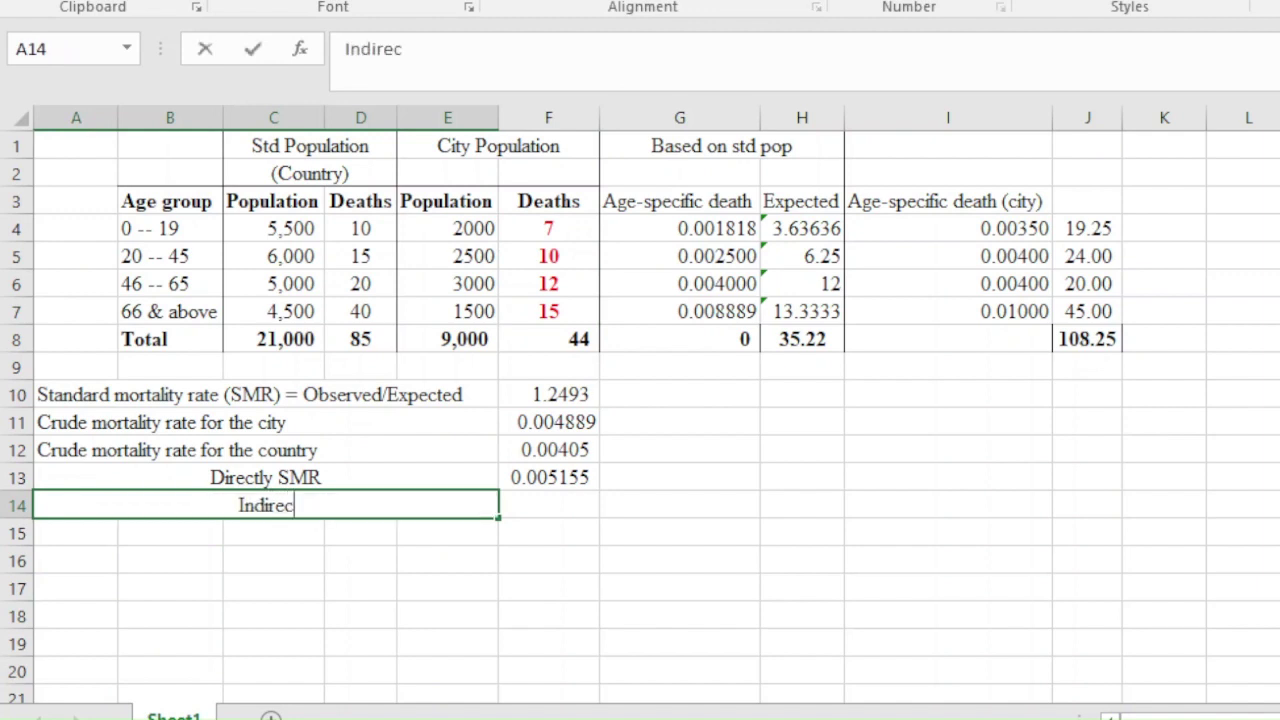
text(tly S)
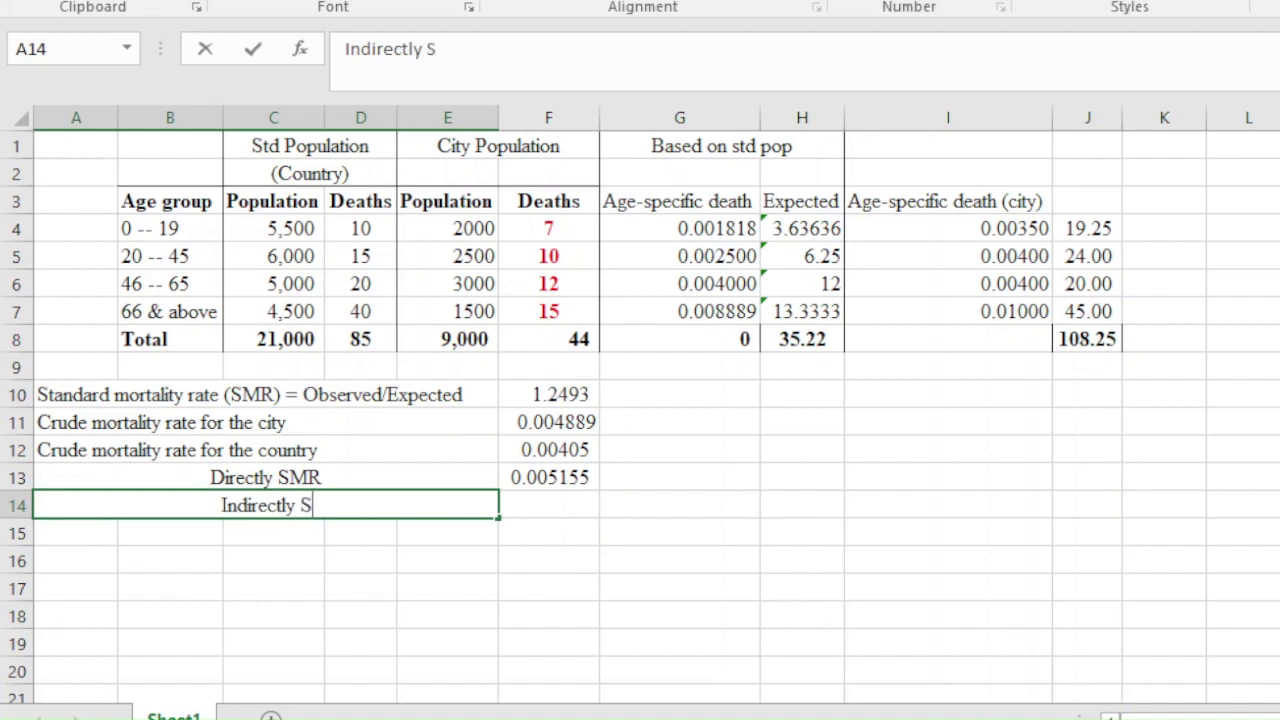
text(MR)
key(Return)
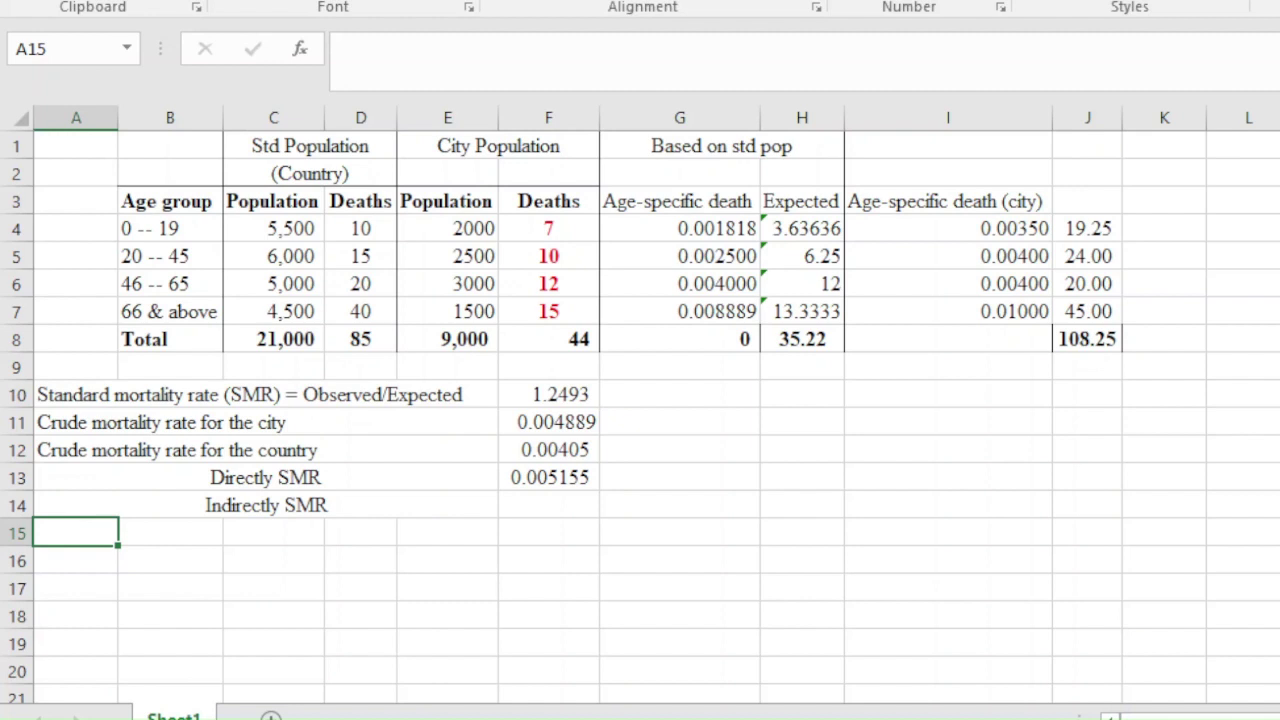
click(1164, 229)
text(=)
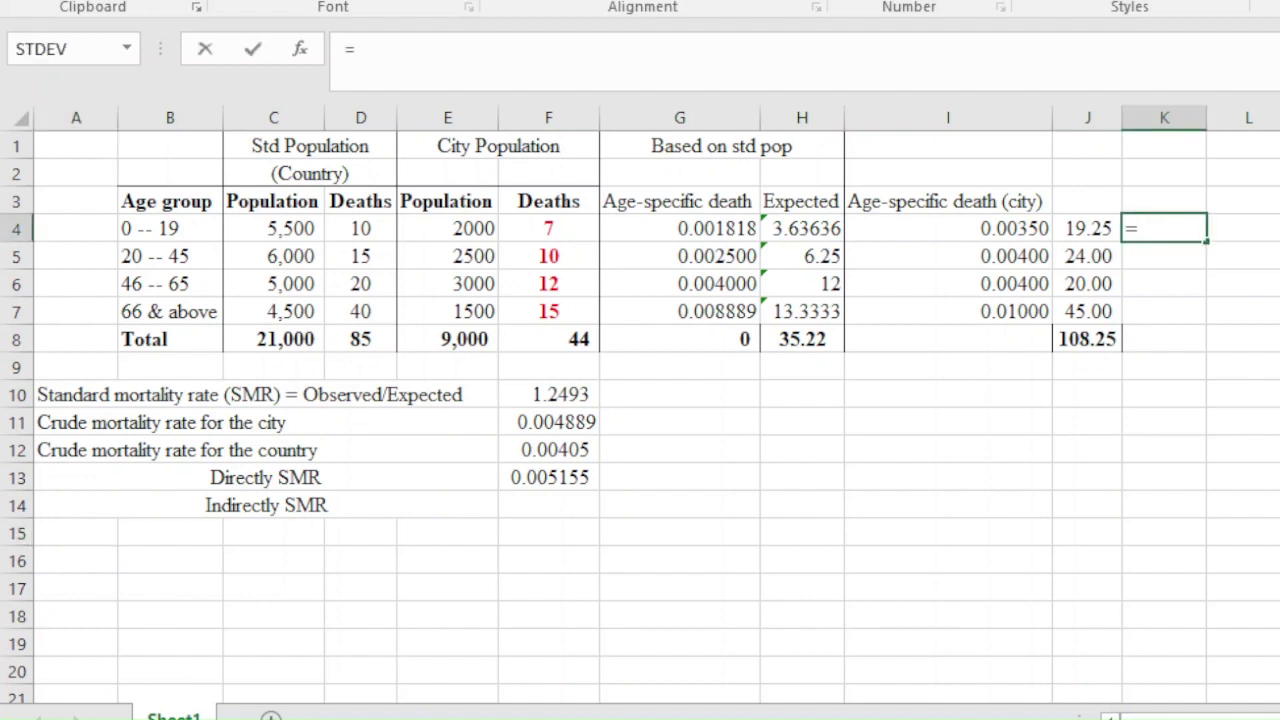
key(Right)
key(Right)
key(Right)
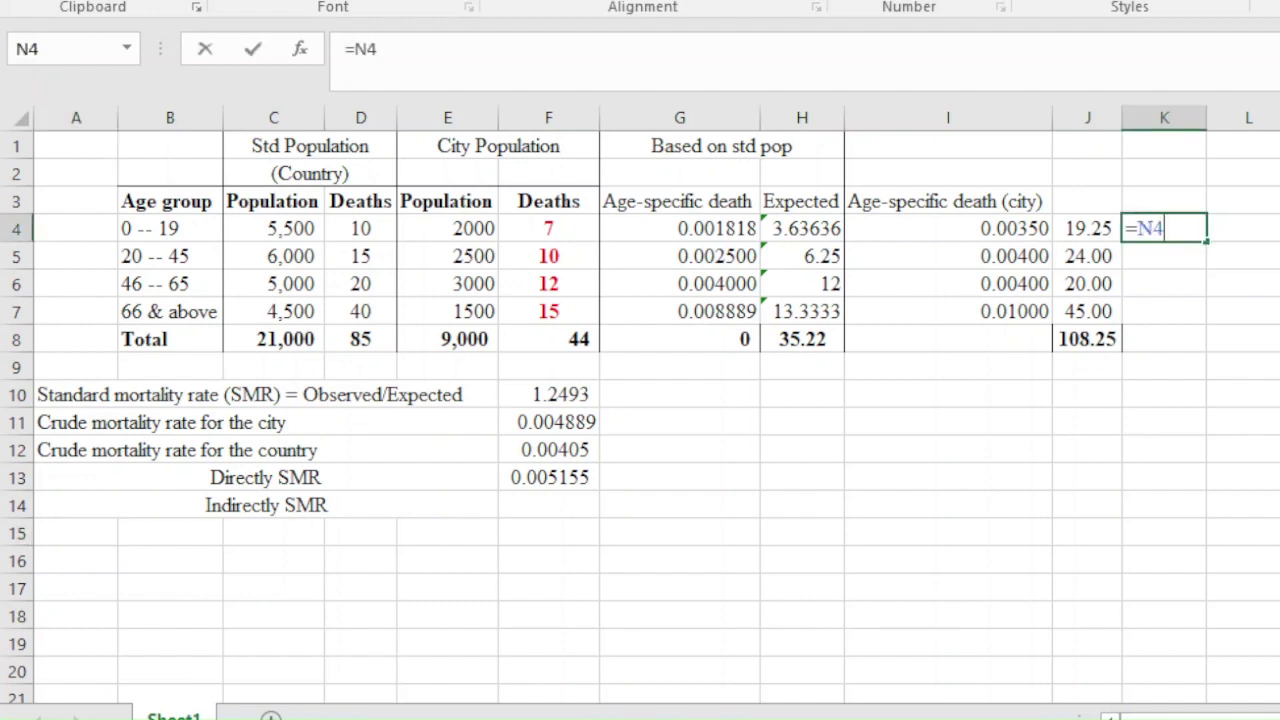
key(Escape)
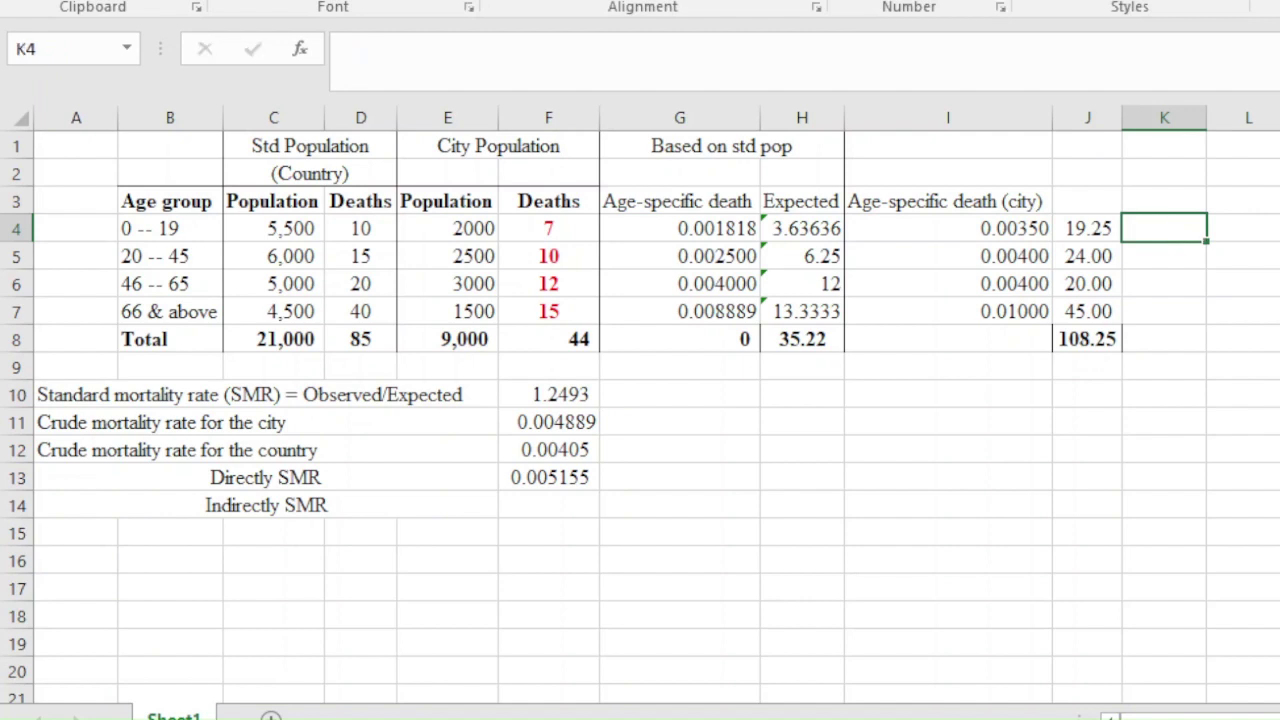
- Calculate each age group's expected city deaths in K4 with the formula =G4*E4 and fill it down through K7
text(=)
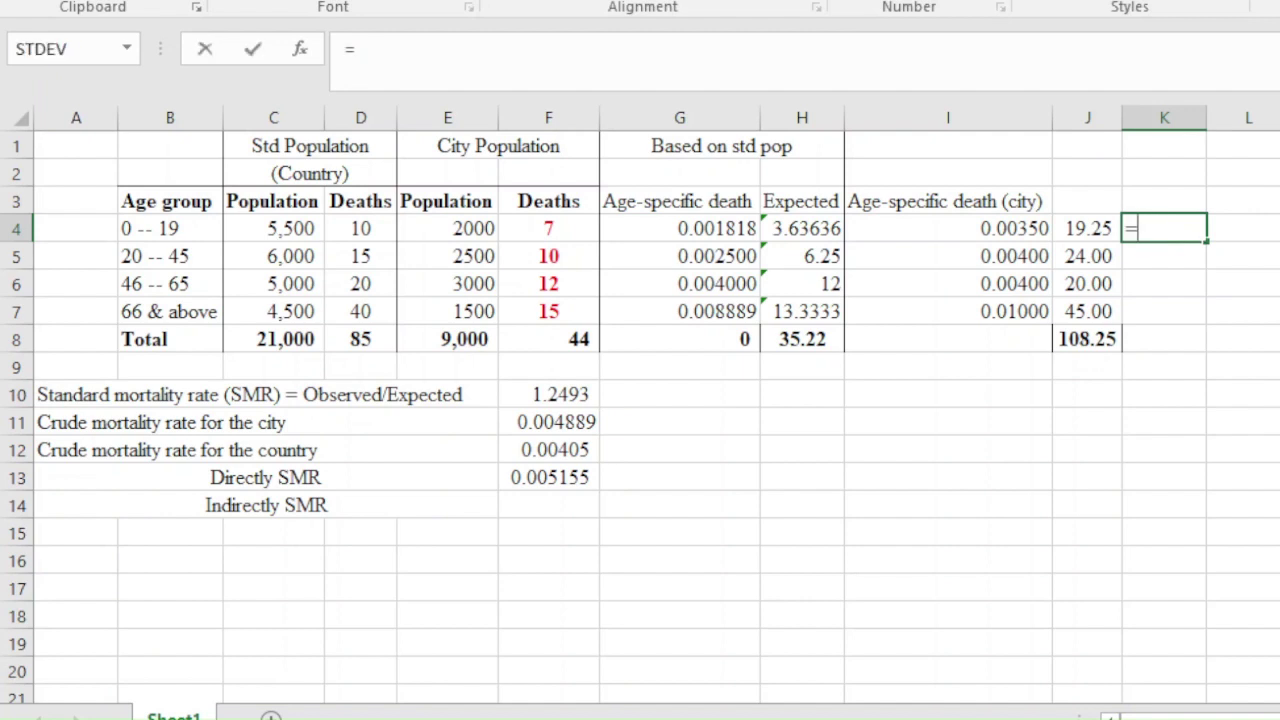
key(Left)
key(Left)
key(Left)
key(Left)
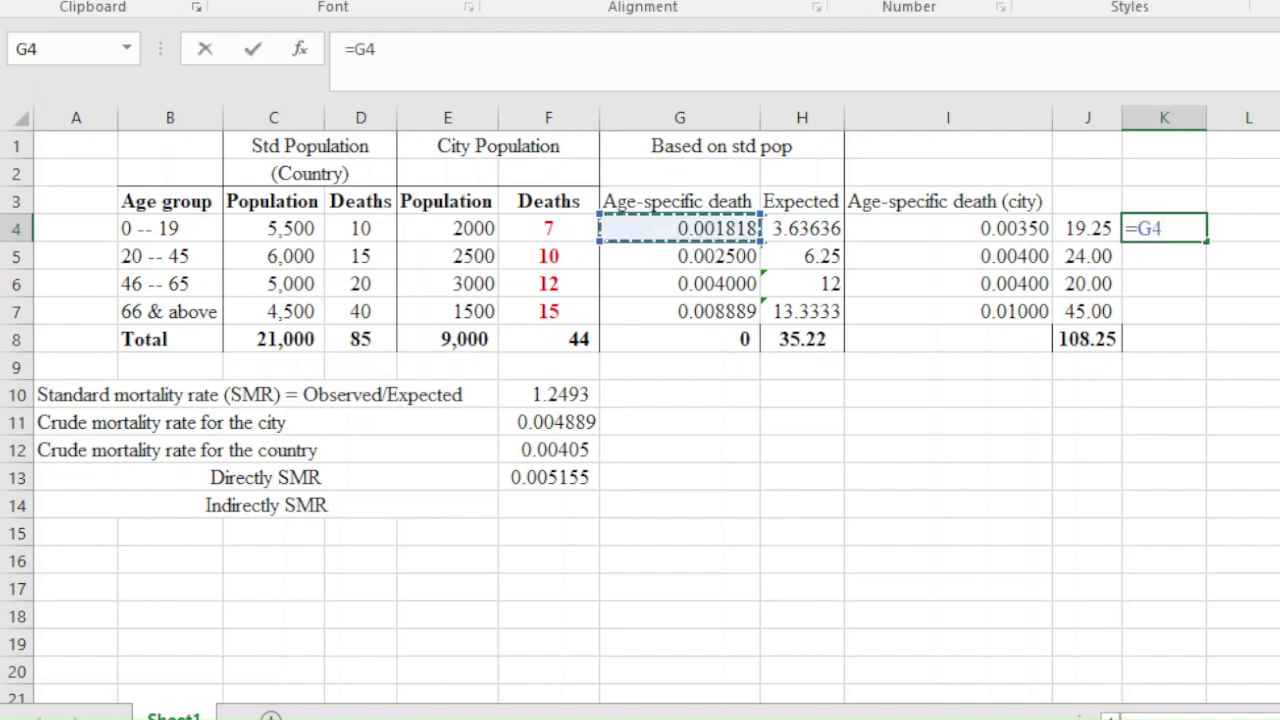
text(*)
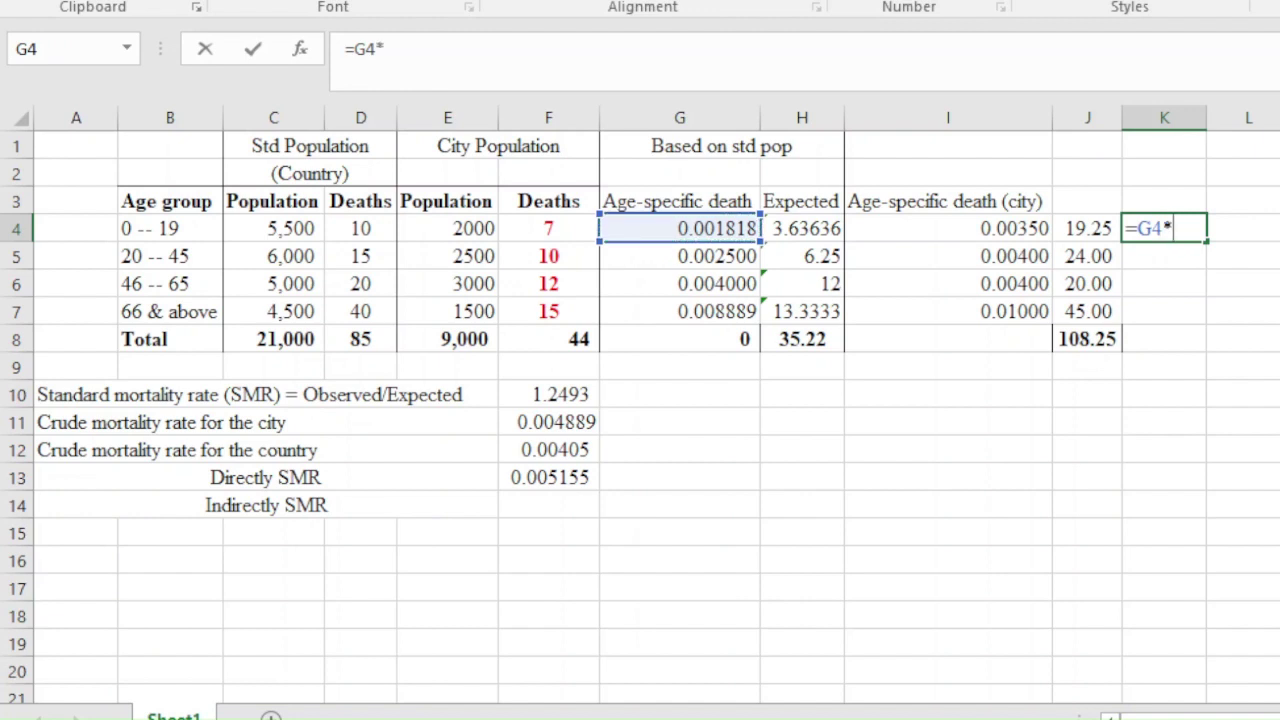
key(Left)
key(Left)
key(Left)
key(Left)
key(Left)
key(Left)
key(Return)
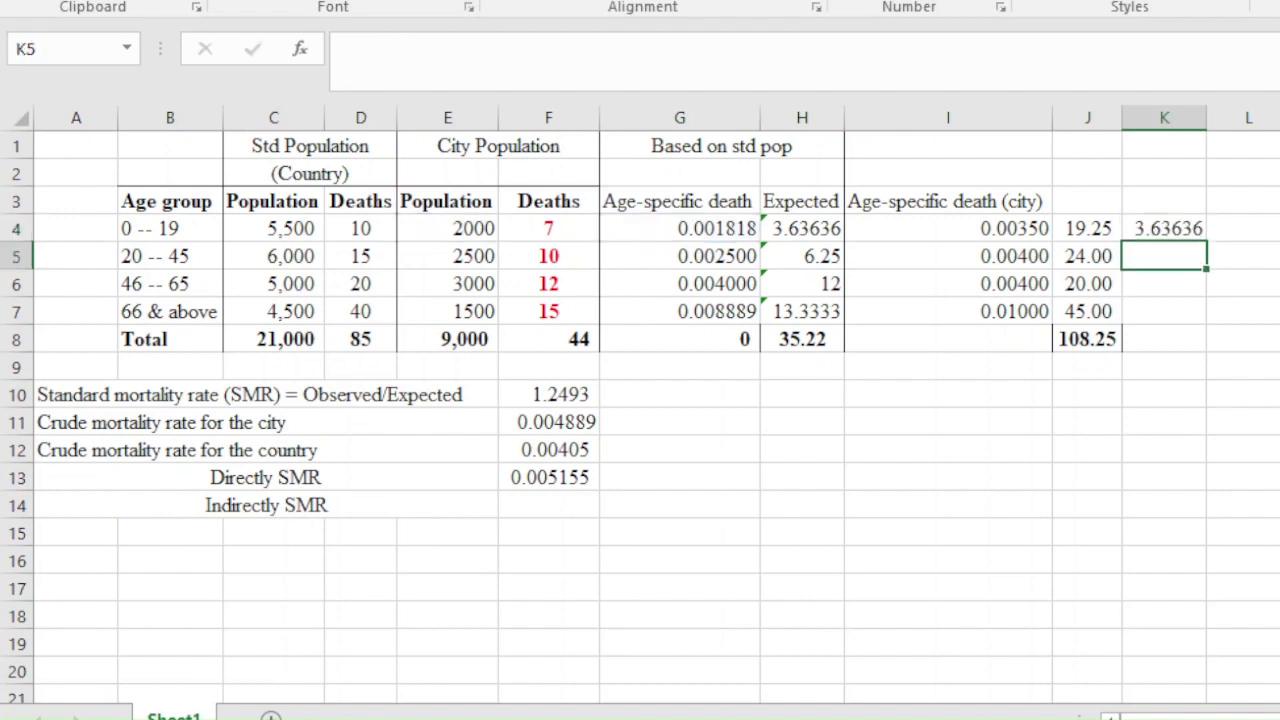
key(Up)
drag(1206, 241, 1204, 313)
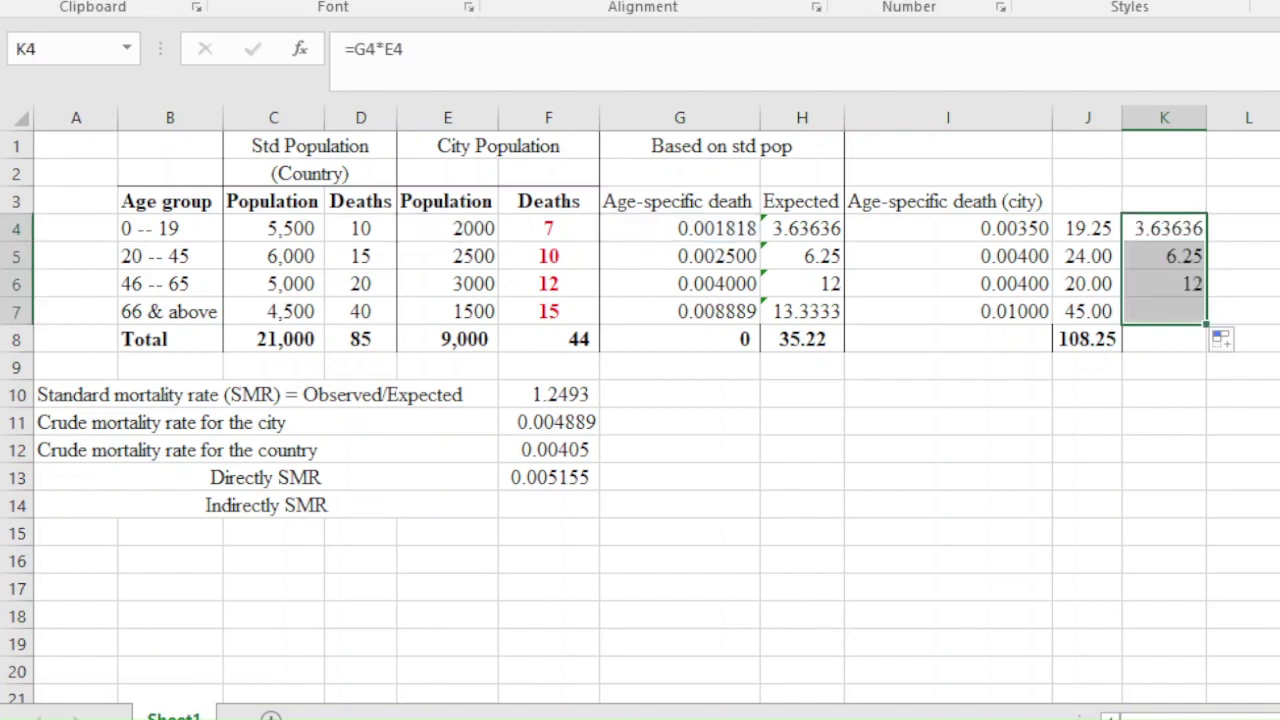
- Copy the total formula from J8 into K8 to sum K4 through K7
click(1088, 339)
key(ctrl+c)
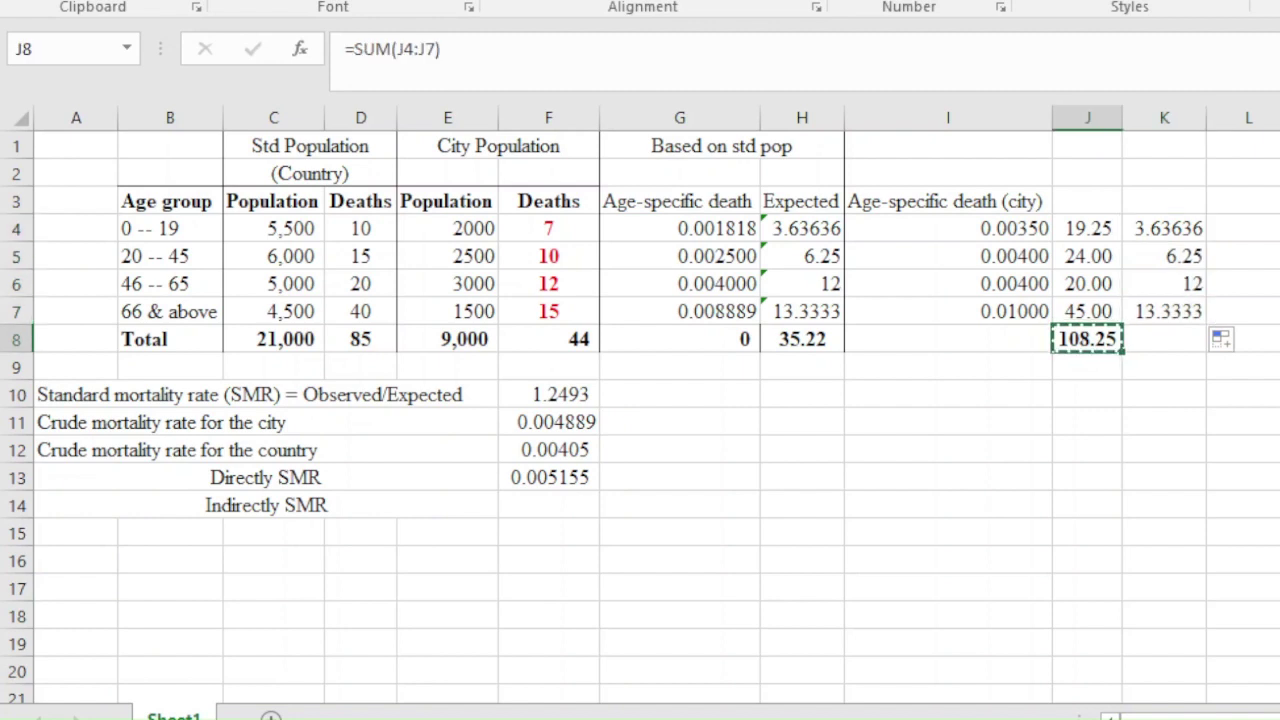
key(Right)
key(ctrl+v)
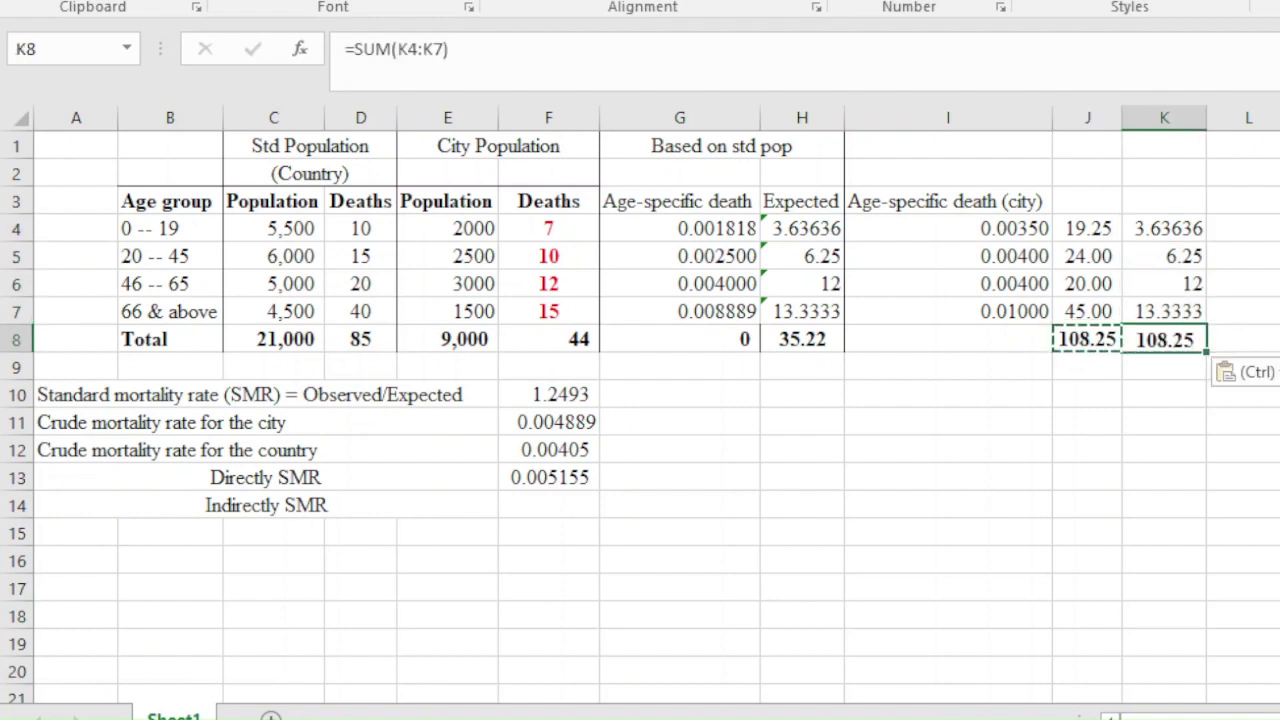
key(Escape)
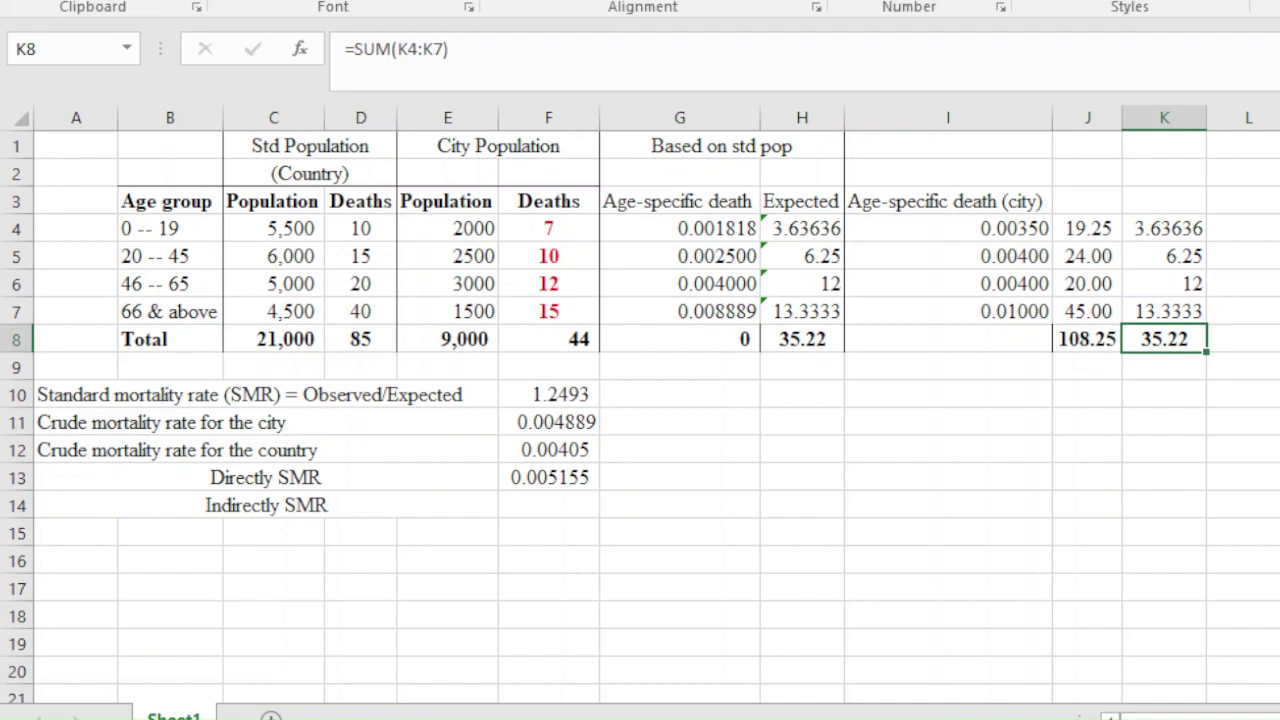
- Extend the label in the merged cell A14 to read "Indirectly SMR=CMR/SMR"
click(548, 505)
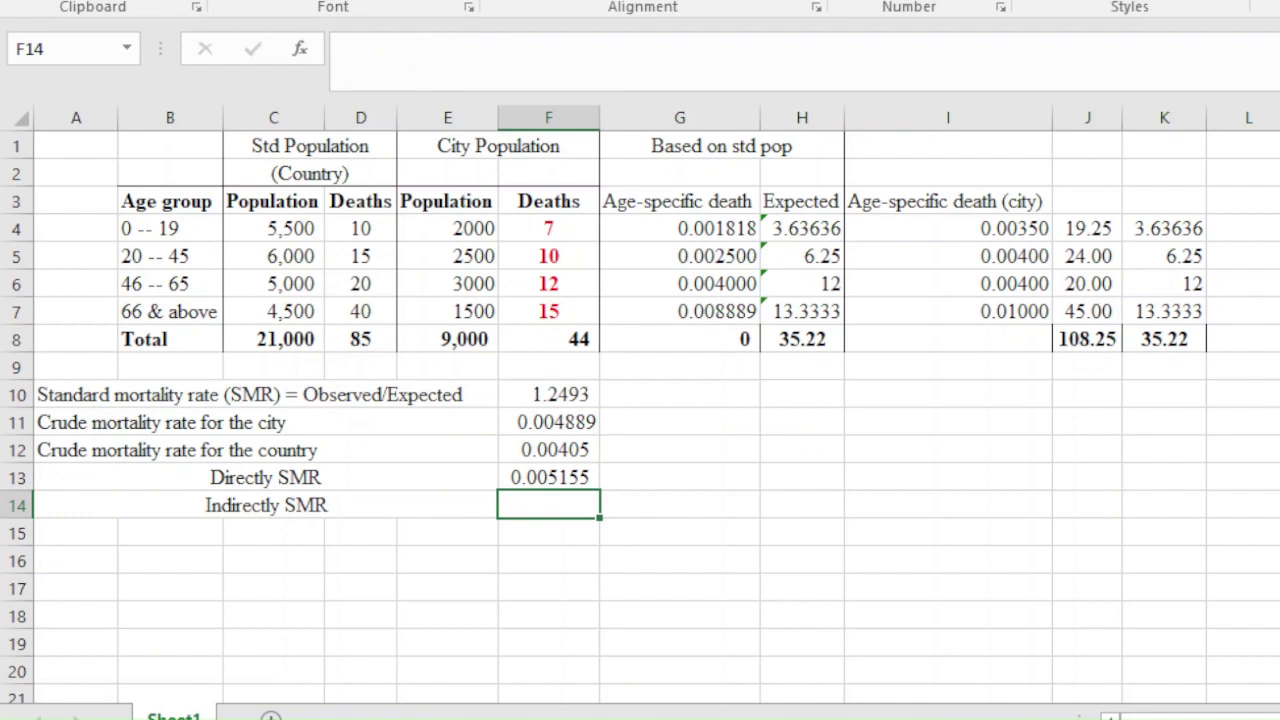
click(266, 505)
key(F2)
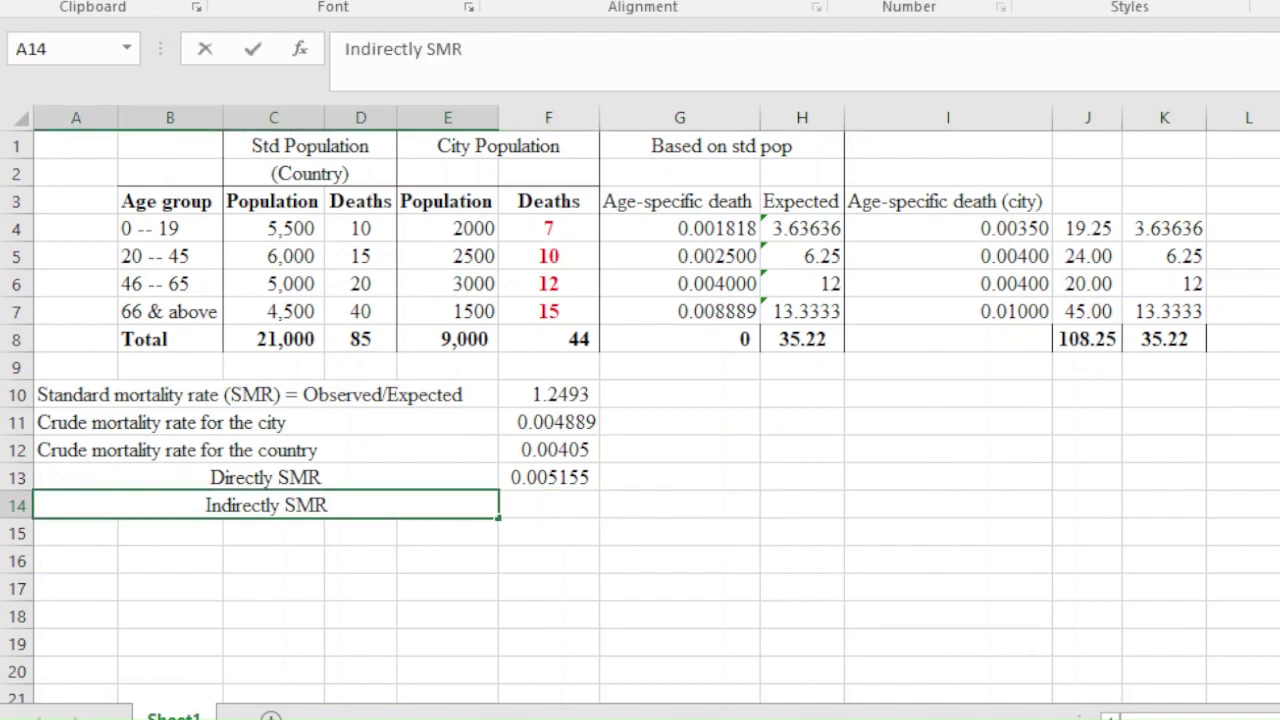
text(=C)
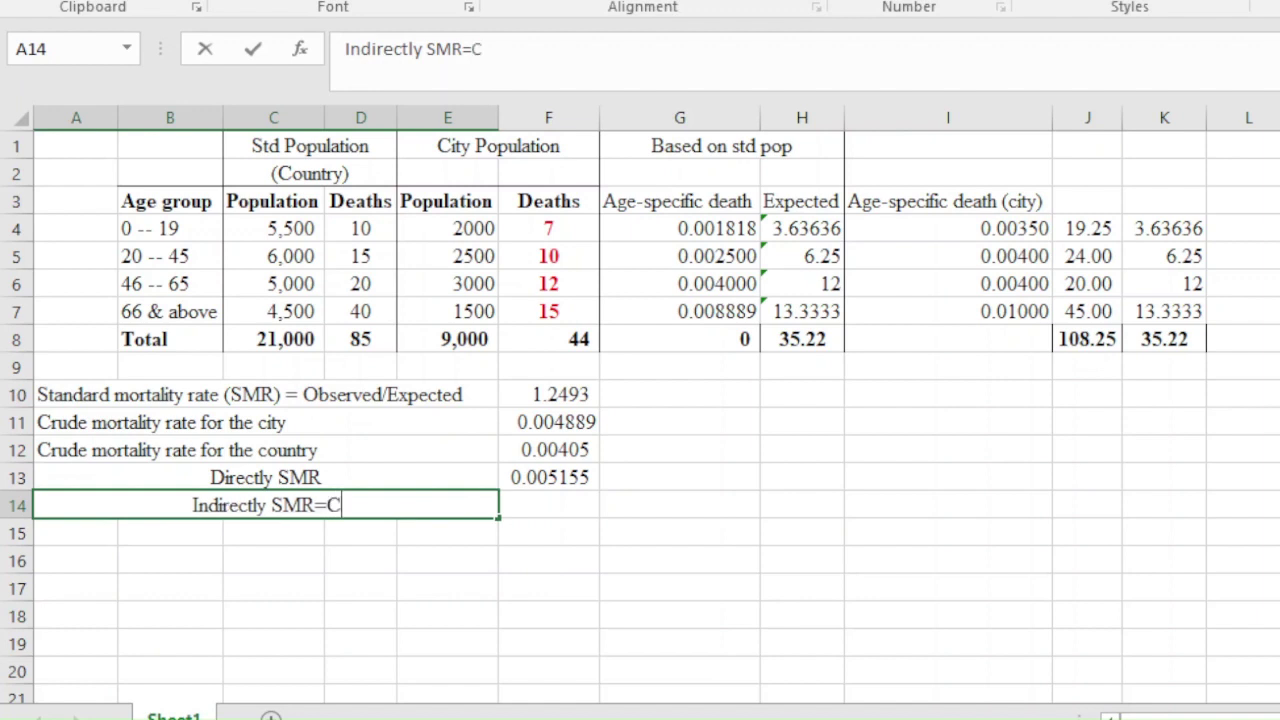
text(MR/)
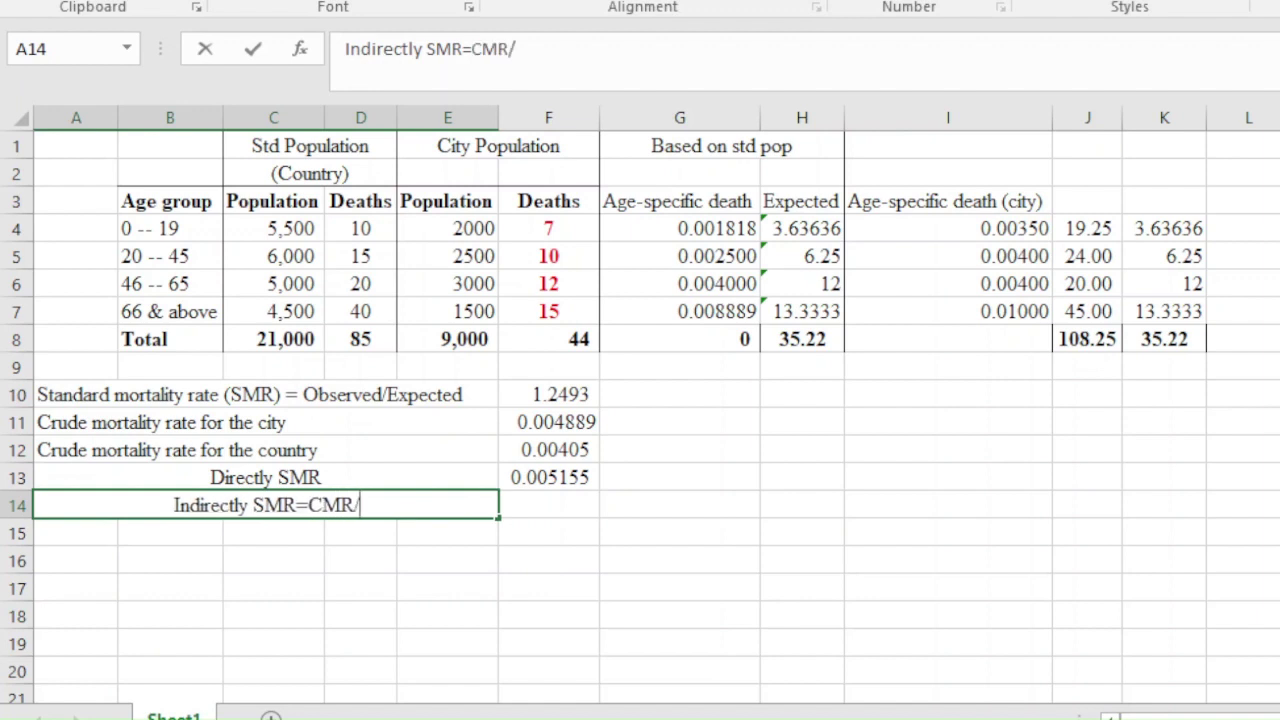
text(SMR)
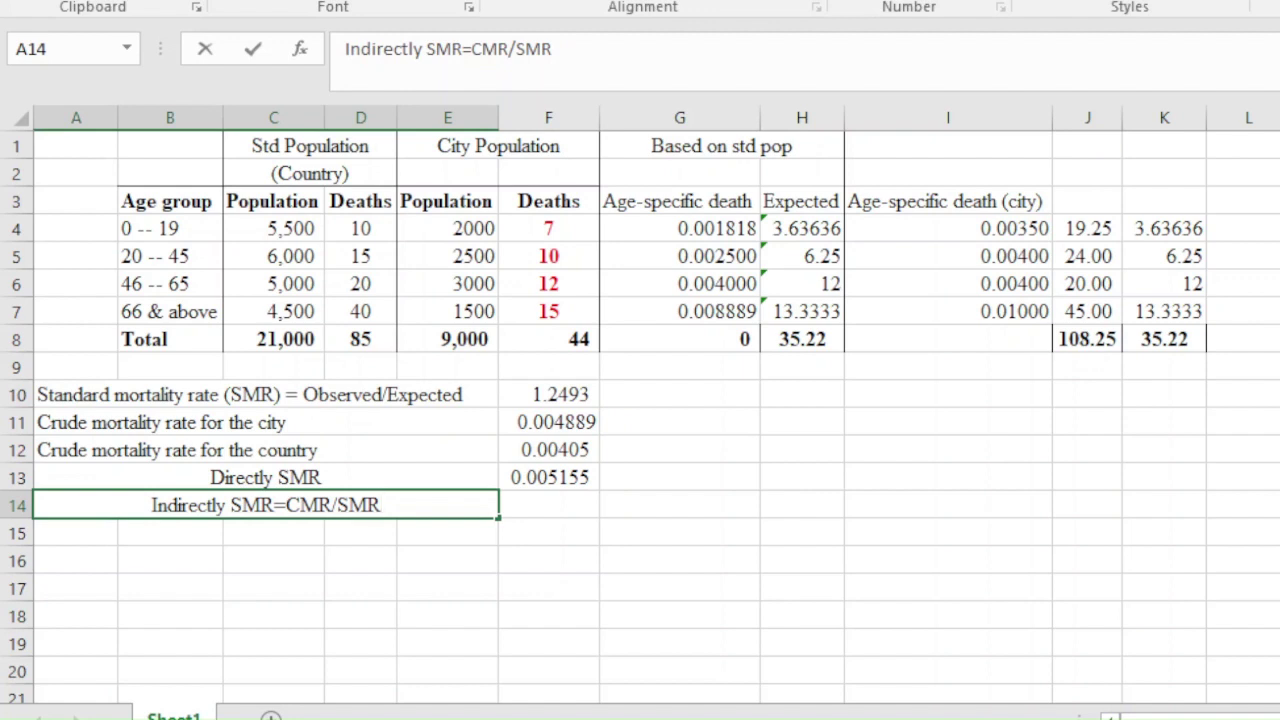
- Calculate the indirectly standardized mortality rate in F14 with the formula =F11*F8/K8
click(548, 505)
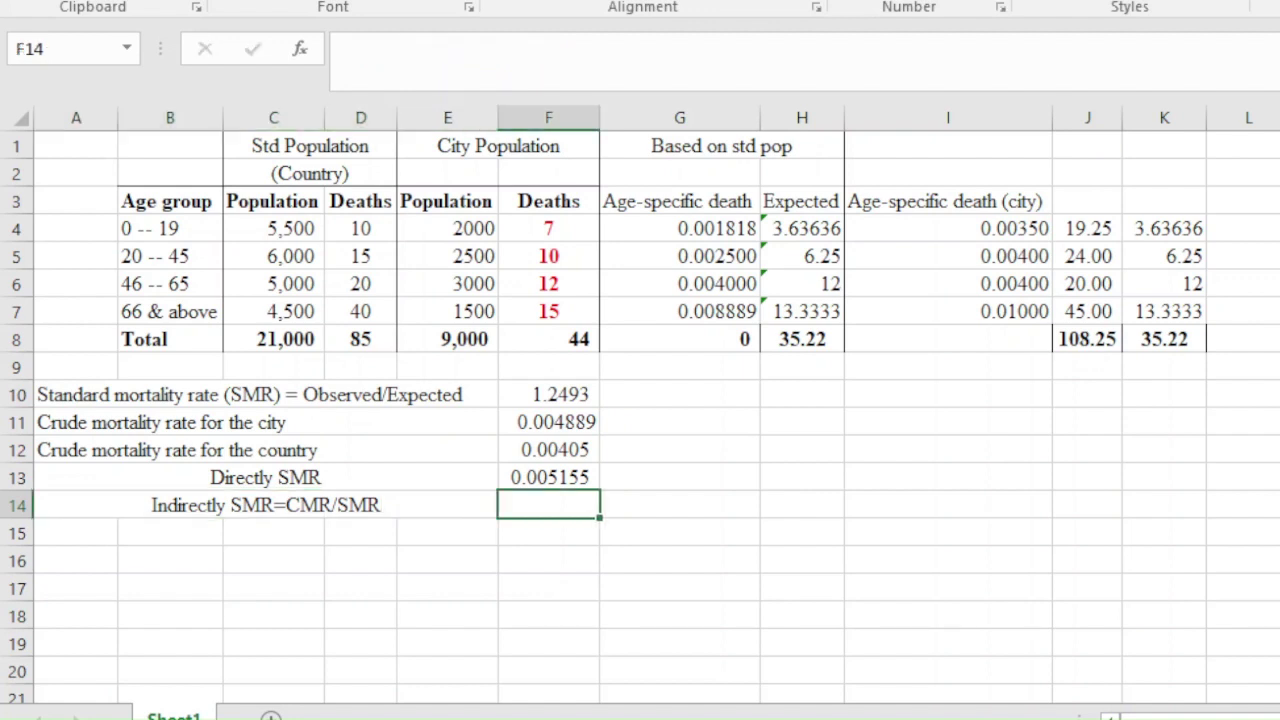
text(=)
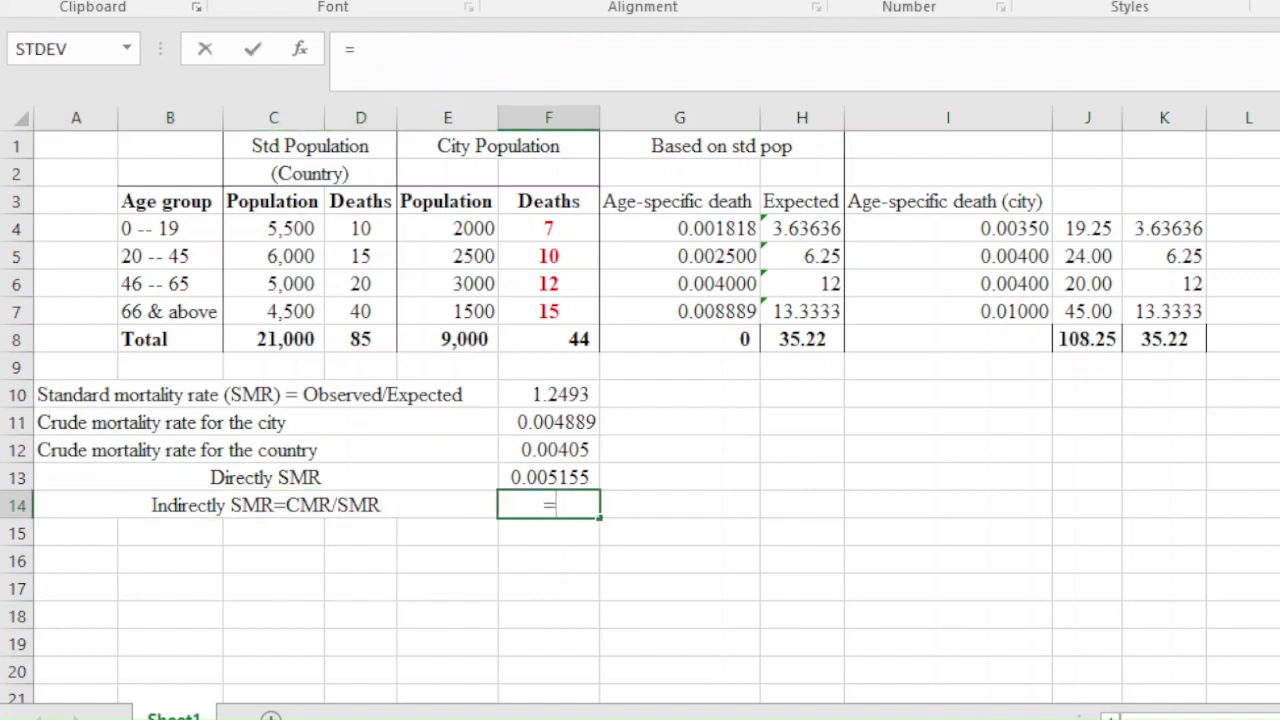
key(Up)
key(Up)
key(Up)
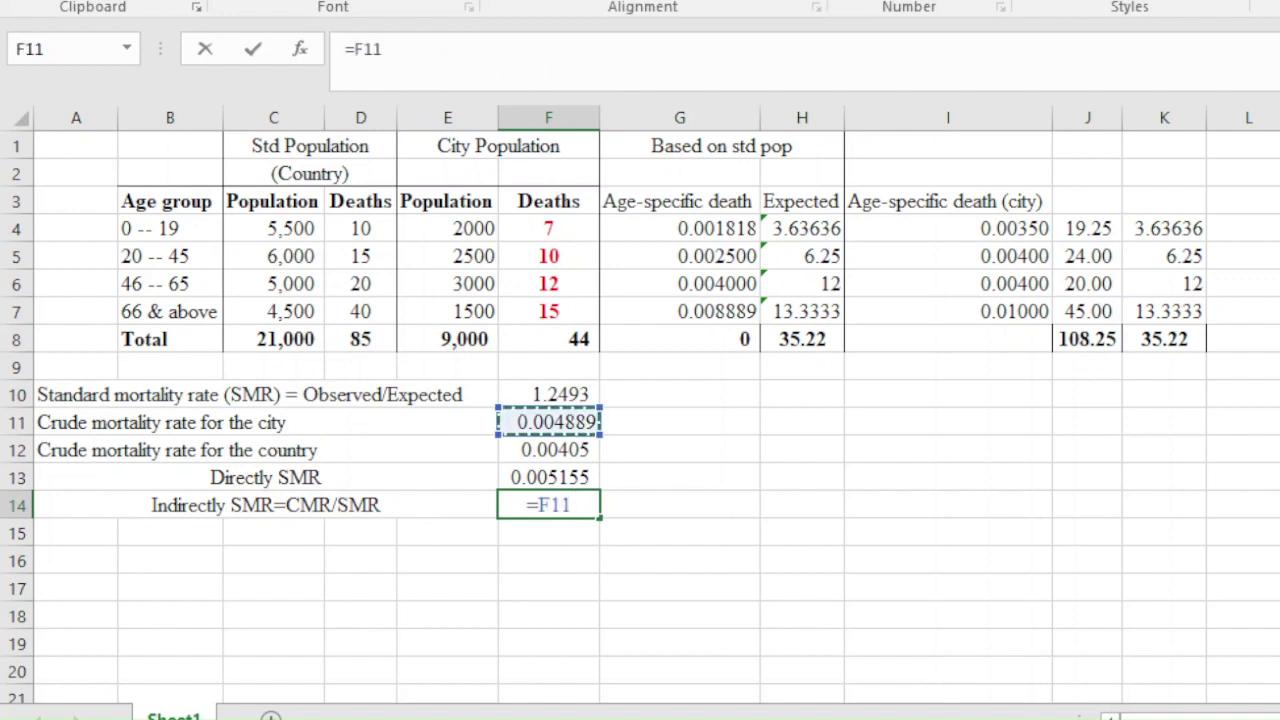
text(*)
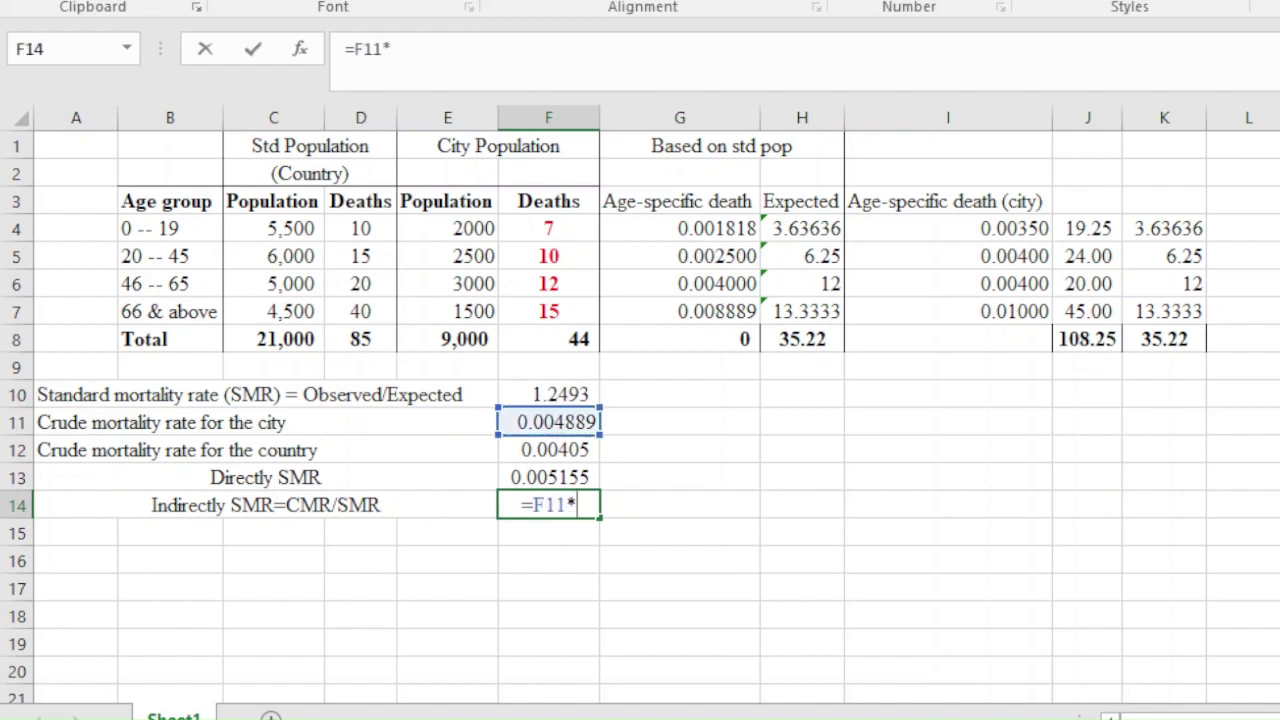
key(Up)
key(Up)
key(Up)
key(Up)
key(Up)
key(Up)
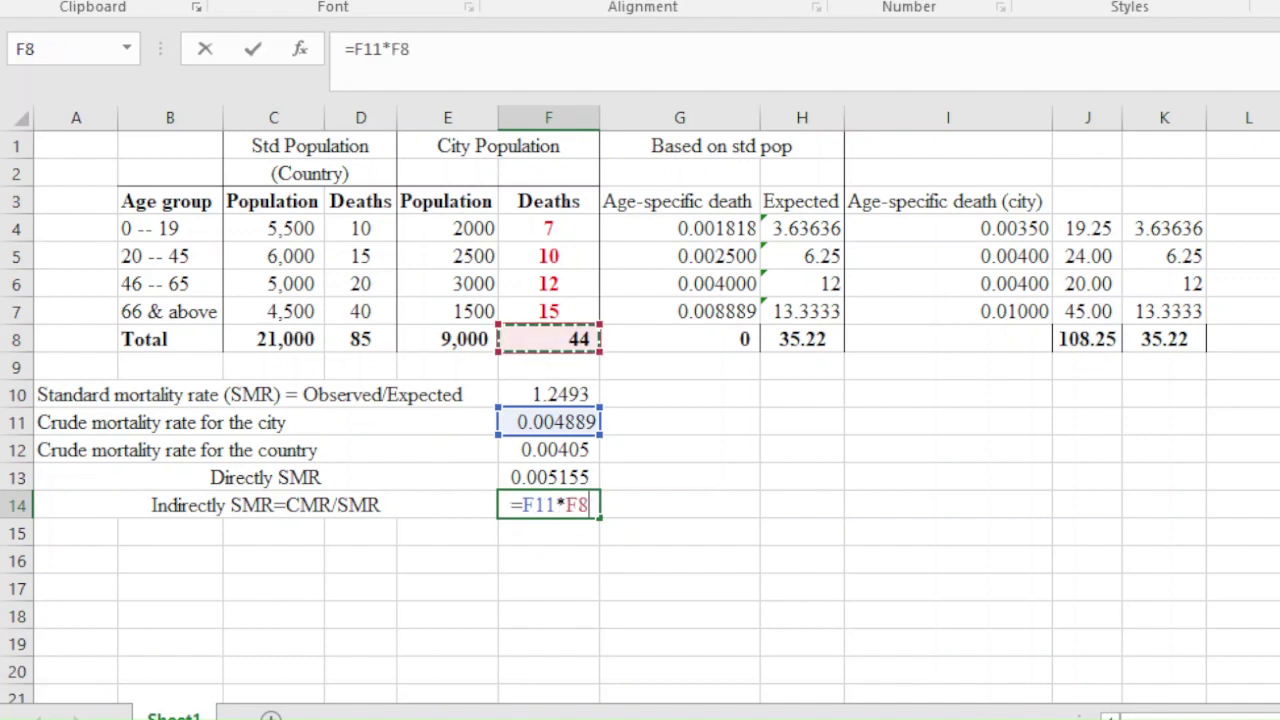
text(/)
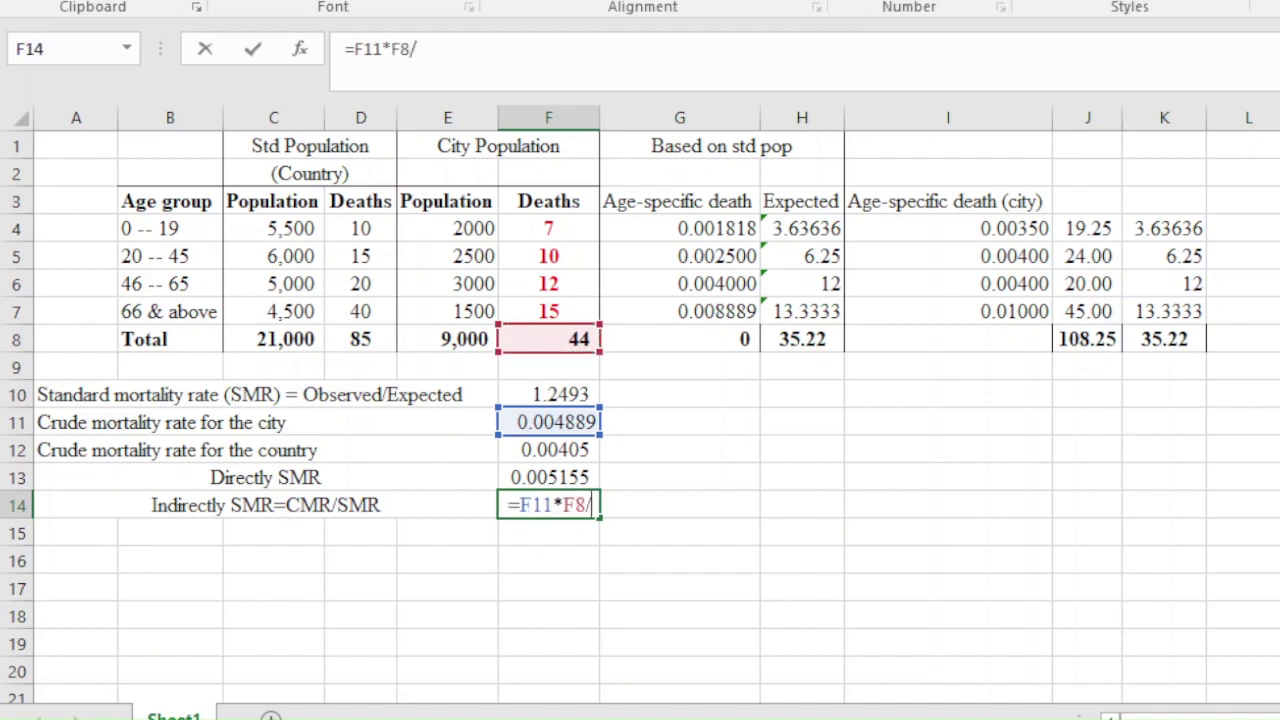
click(1164, 339)
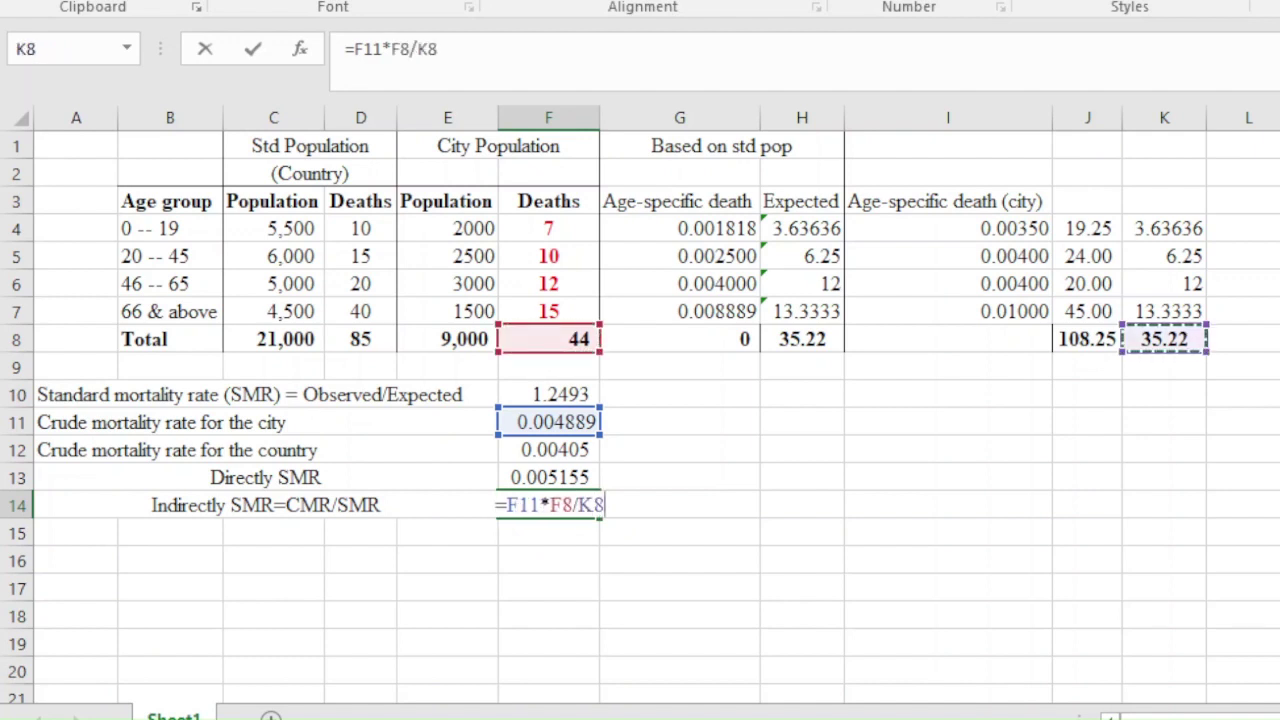
key(Return)
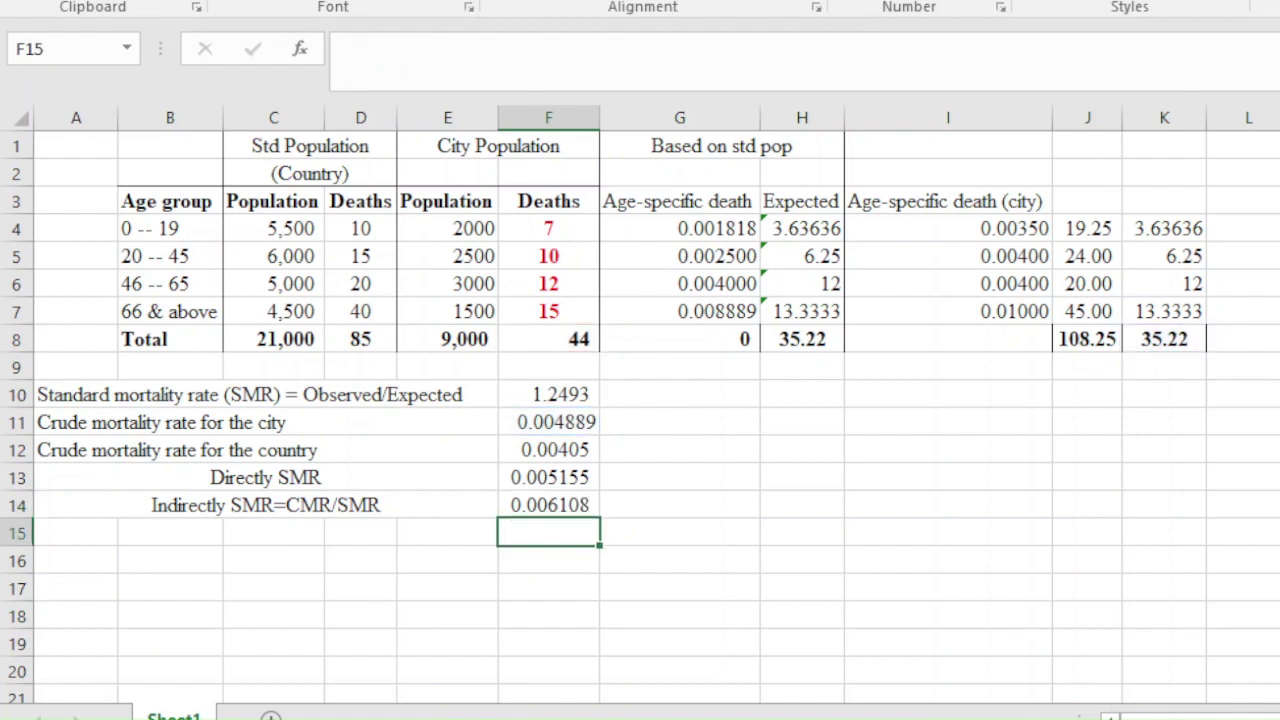